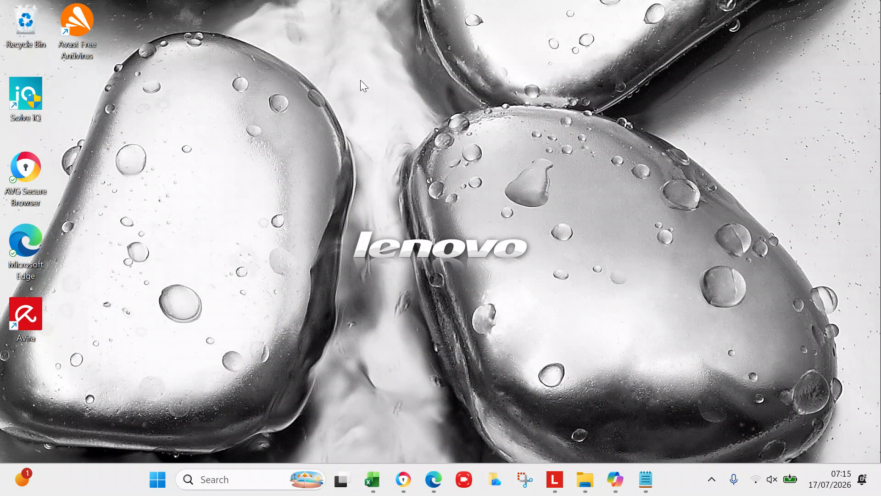
Step: Switch to the Excel workbook and set Lesson 6's end date to 17-Jul-26 and its status to completed
click(373, 479)
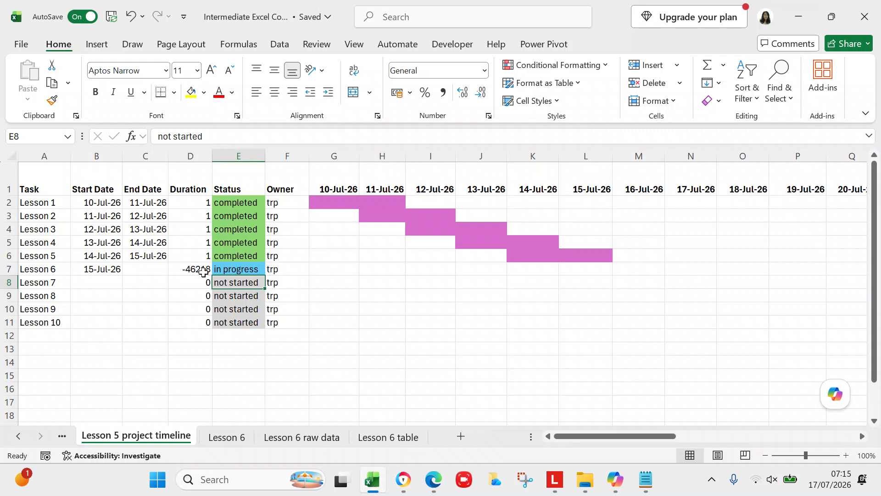
click(151, 272)
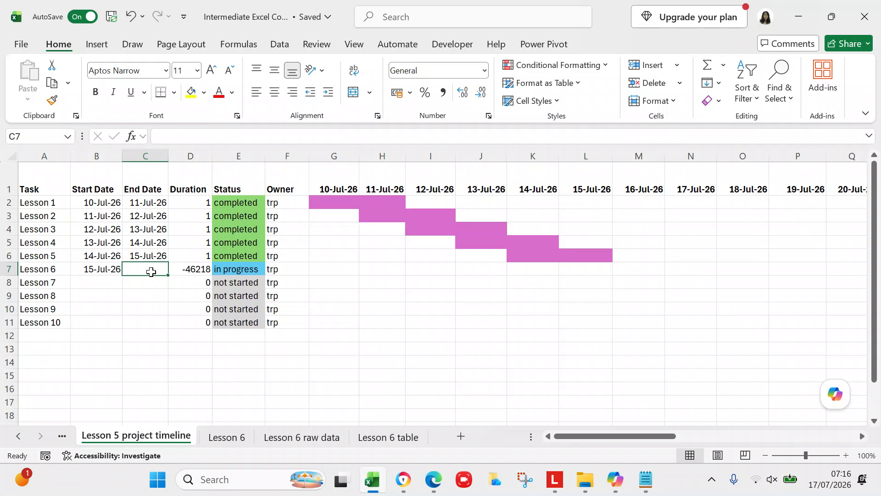
text(17 jul 26)
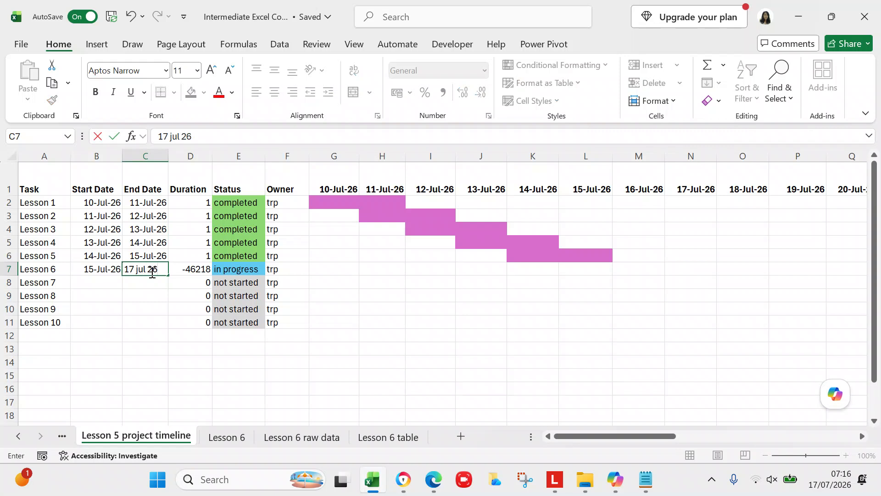
key(Return)
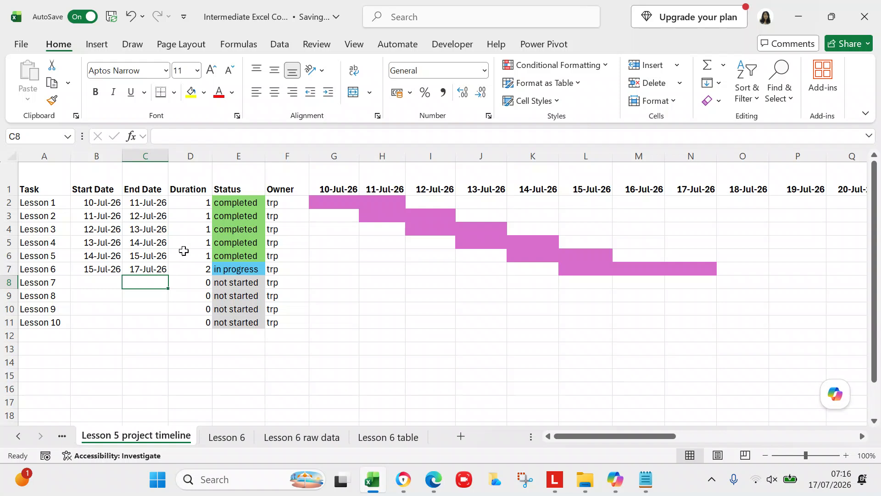
click(229, 268)
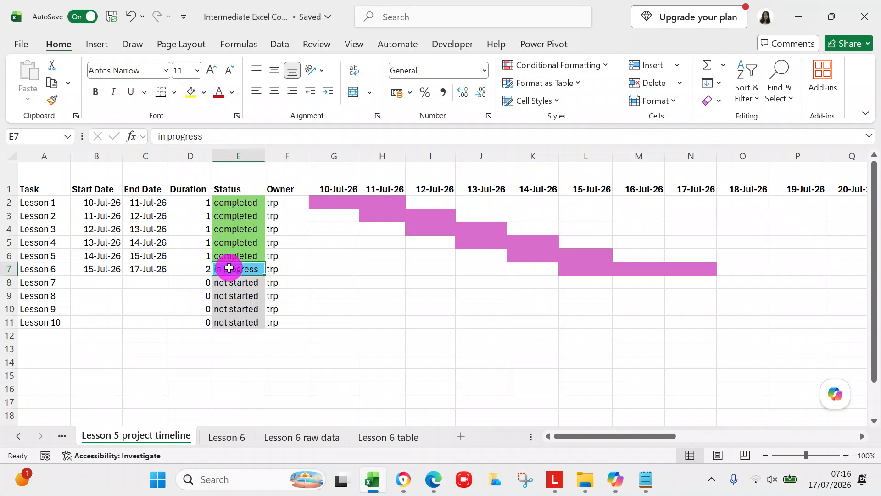
text(completed)
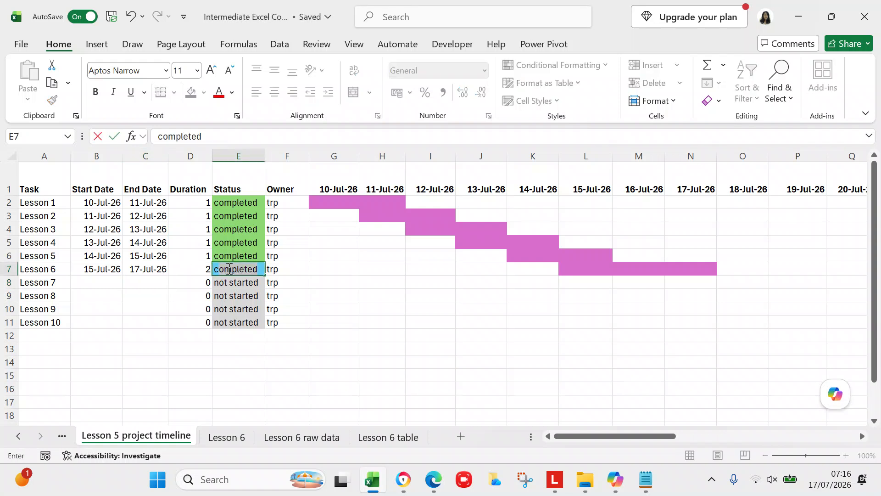
click(157, 307)
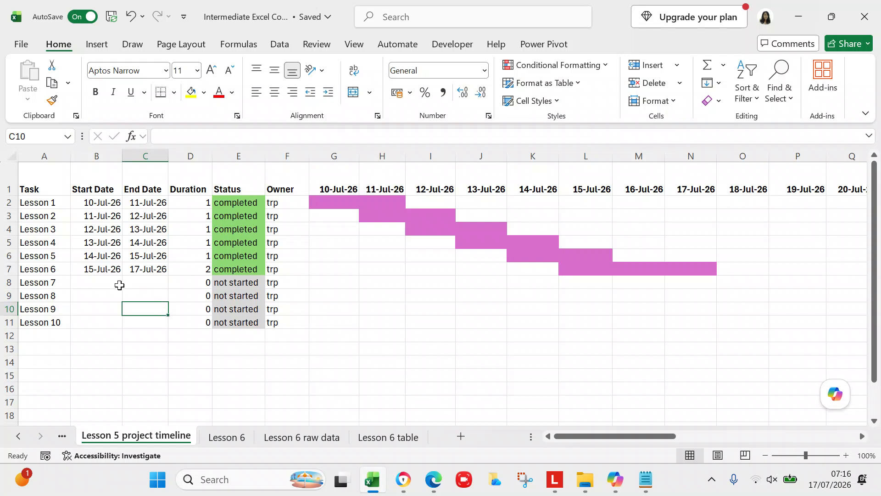
Step: Set Lesson 7's start date to 17-Jul-26 and its status to in progress in the project timeline
click(112, 282)
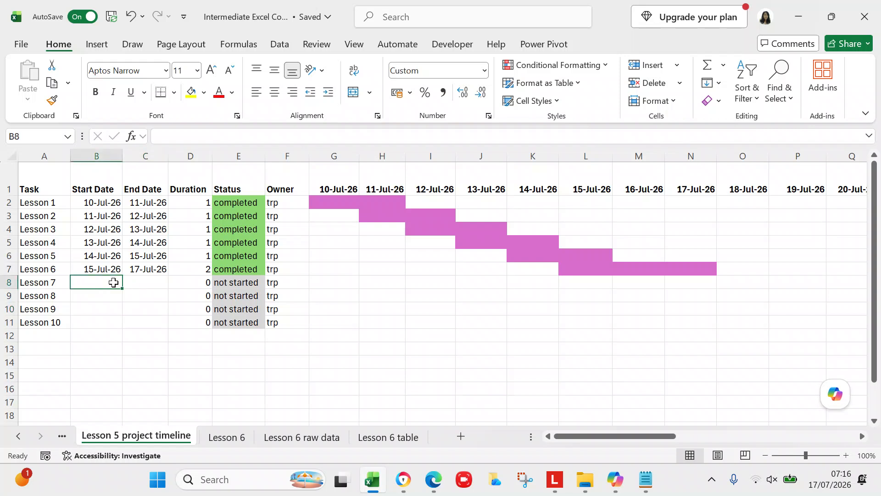
text(17)
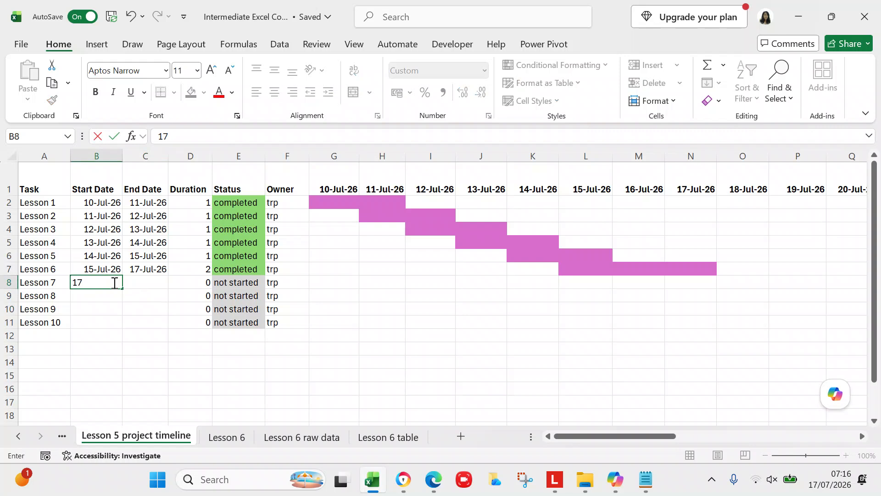
text( jul 26)
click(115, 298)
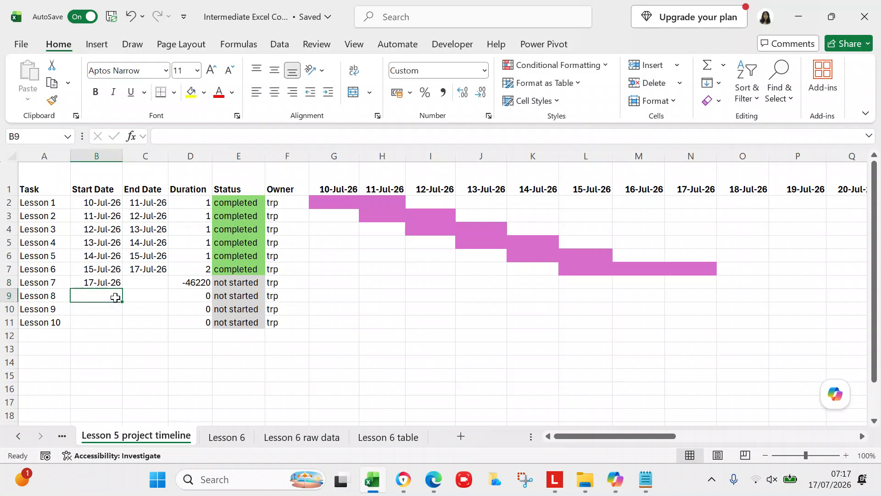
double_click(231, 280)
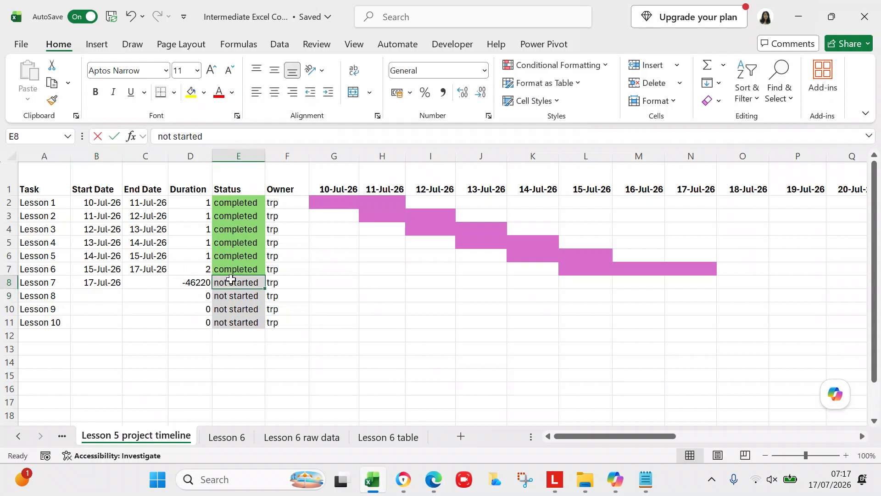
text(in)
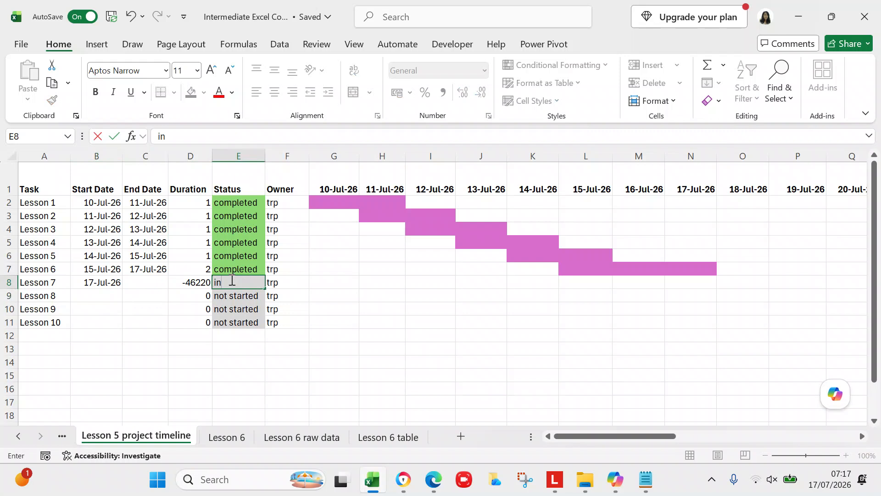
text( progress)
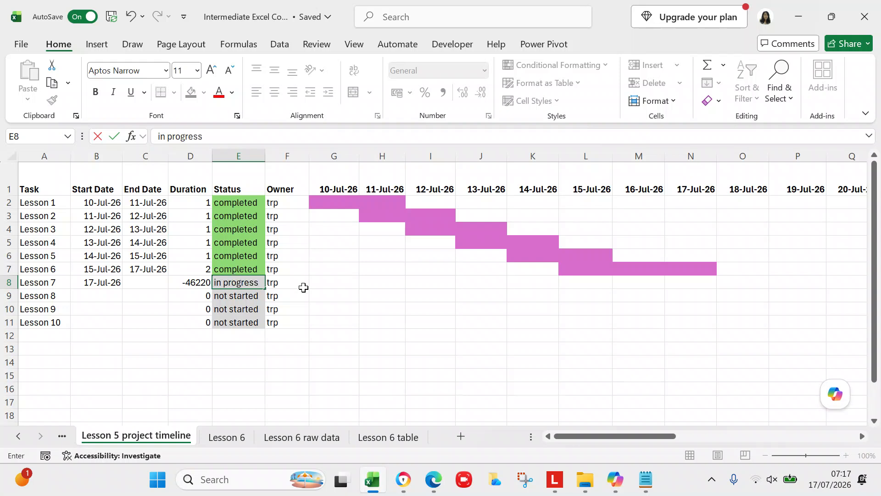
key(Return)
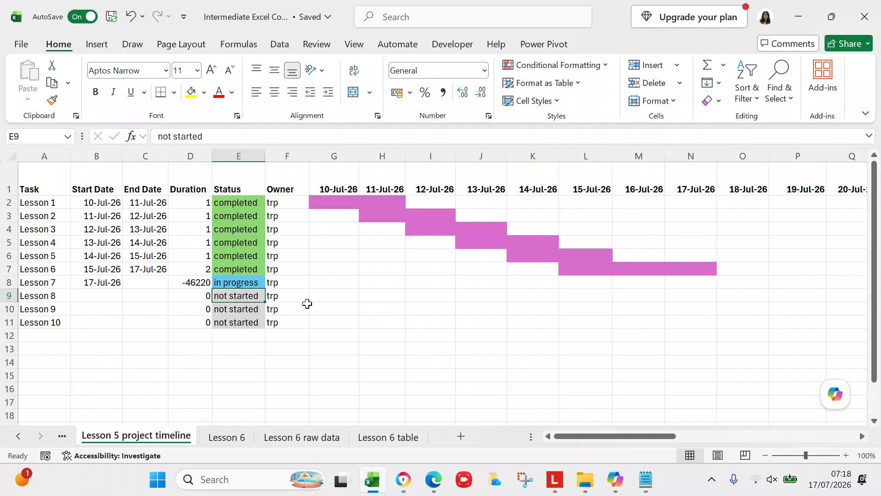
Step: Read through the table notes and the exercise list on the Lesson 6 sheet
click(228, 440)
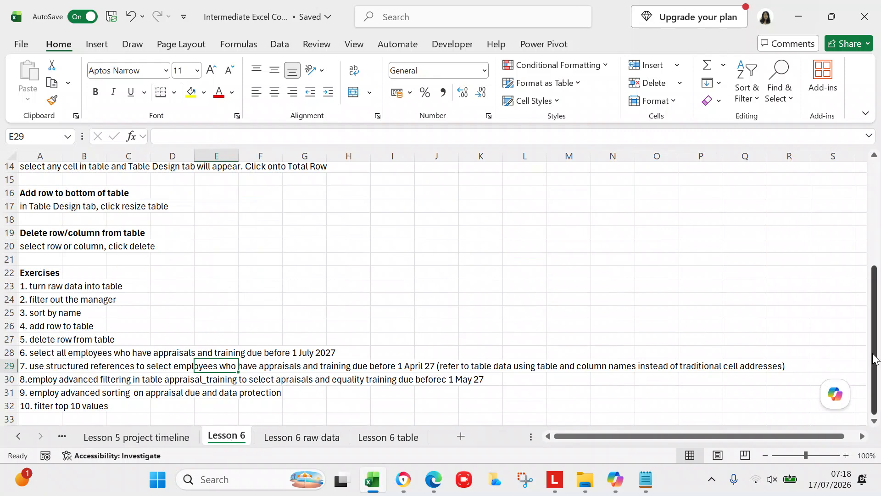
drag(872, 358, 875, 248)
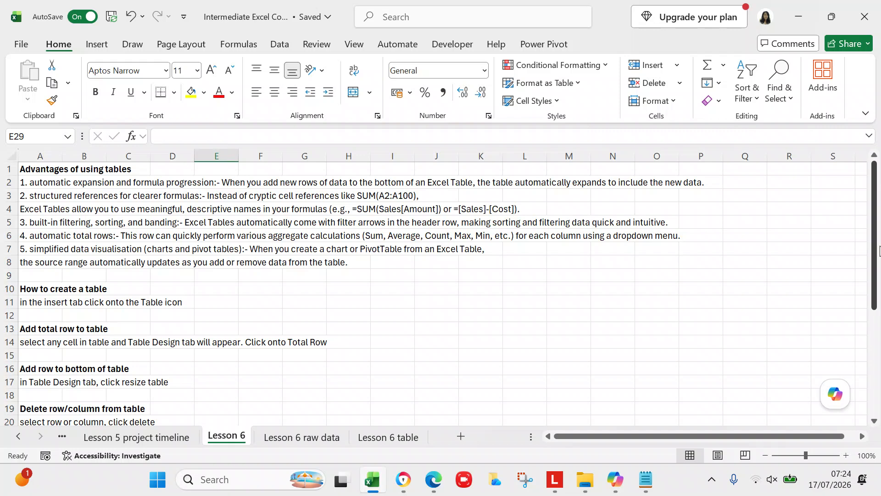
drag(877, 250, 874, 318)
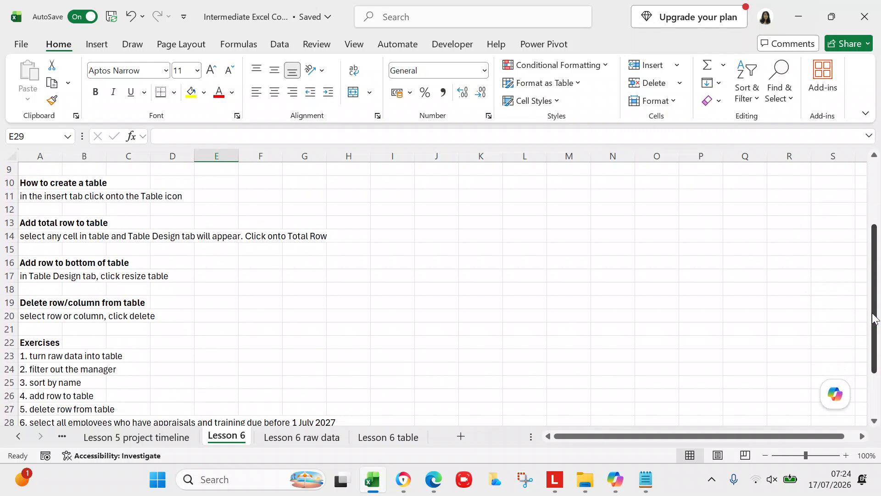
Step: Try converting the range A1:O18 on the Lesson 6 raw data sheet into a table with headers, and undo the conversion
click(331, 439)
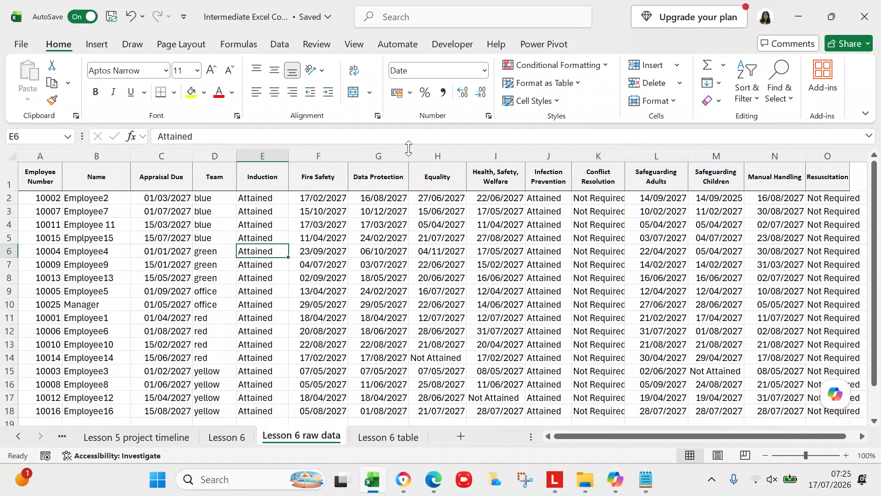
click(97, 45)
click(134, 77)
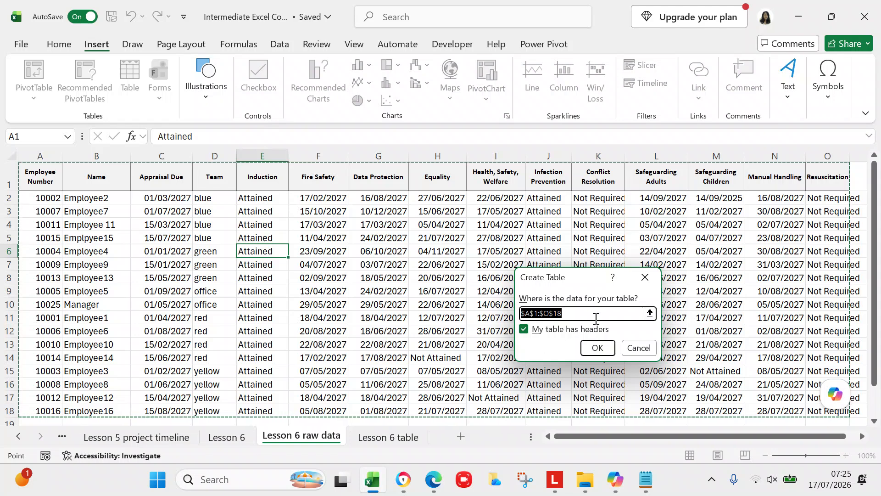
mouse_move(873, 269)
mouse_down()
mouse_move(874, 328)
mouse_move(866, 271)
mouse_up()
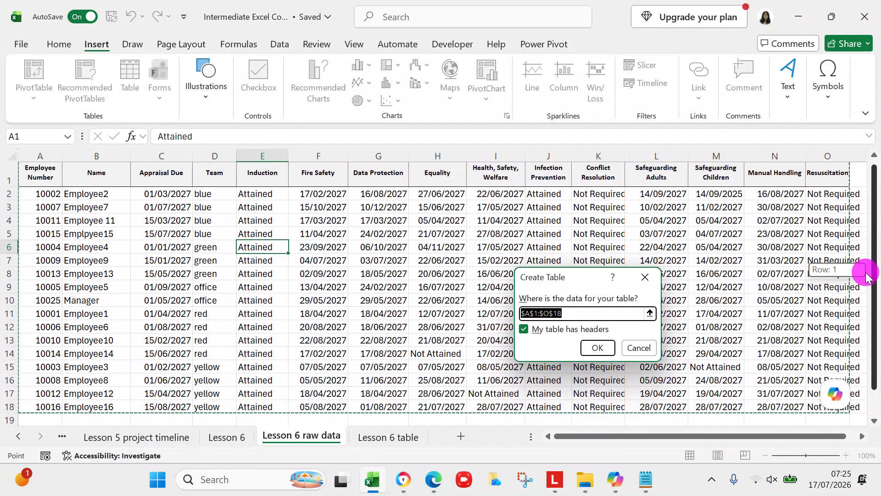
click(597, 347)
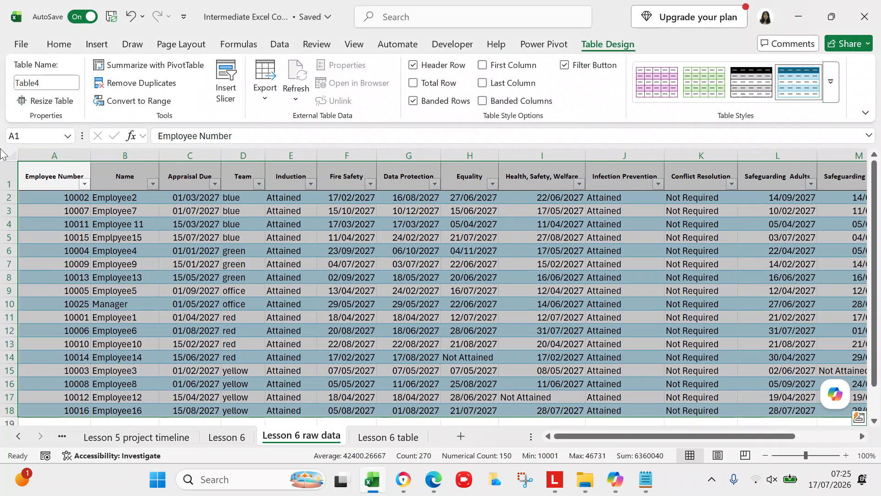
click(132, 19)
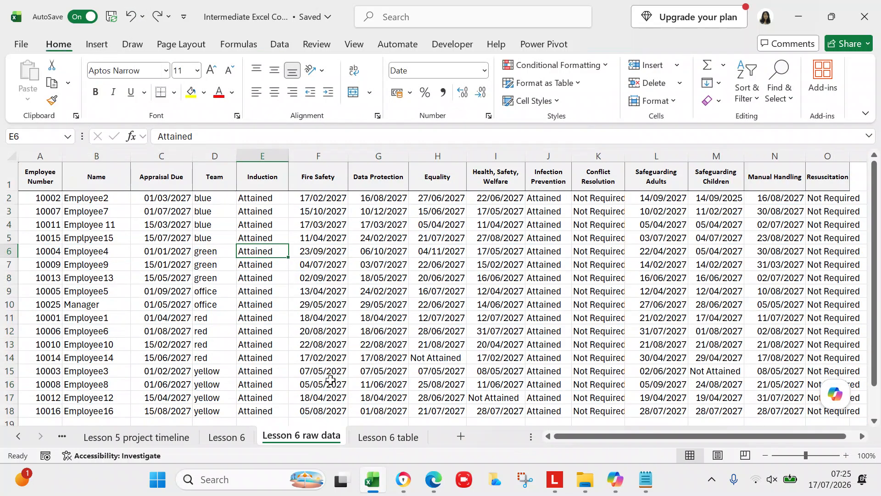
Step: Create a copy of the Lesson 6 raw data sheet, placed before the original in the same workbook
right_click(304, 437)
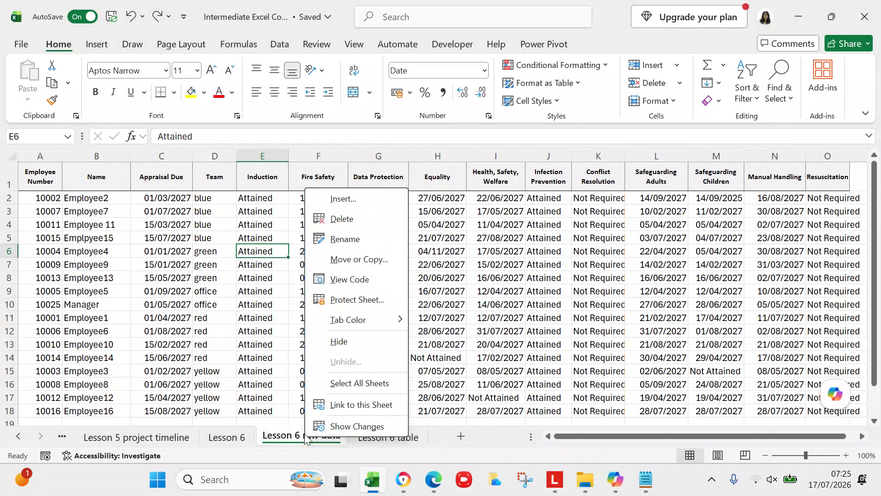
click(359, 259)
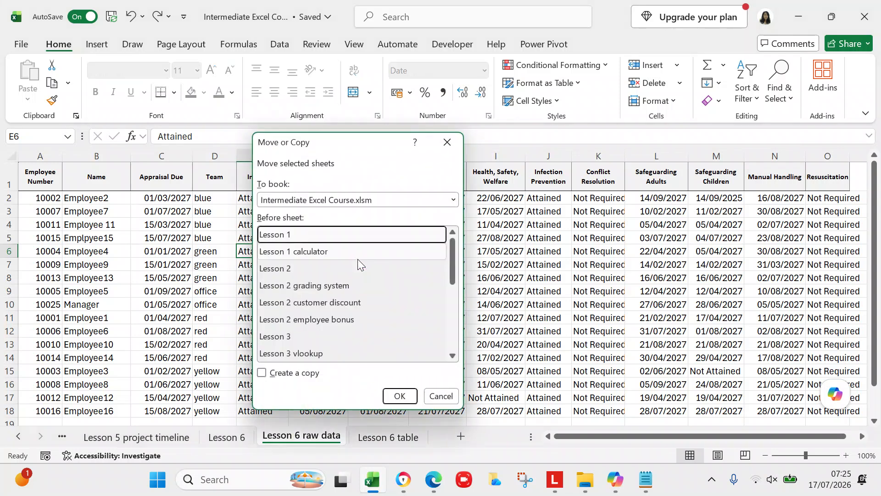
click(260, 374)
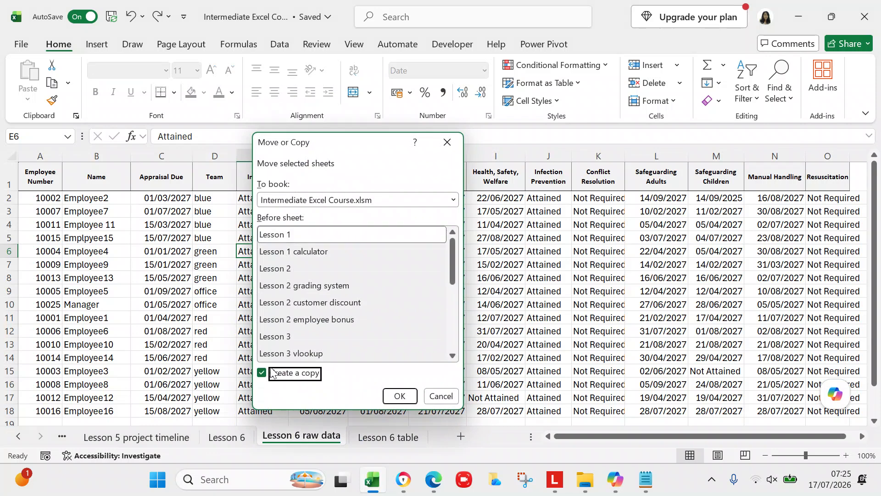
click(453, 277)
drag(453, 277, 442, 364)
click(300, 321)
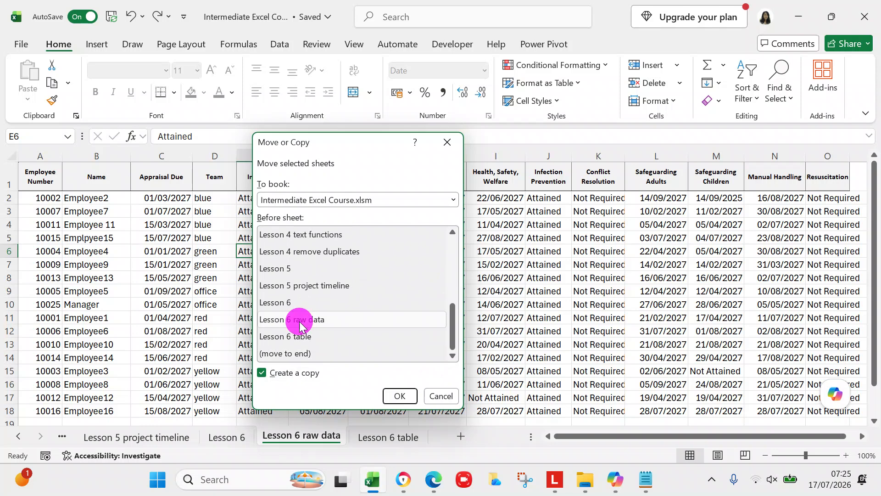
click(387, 397)
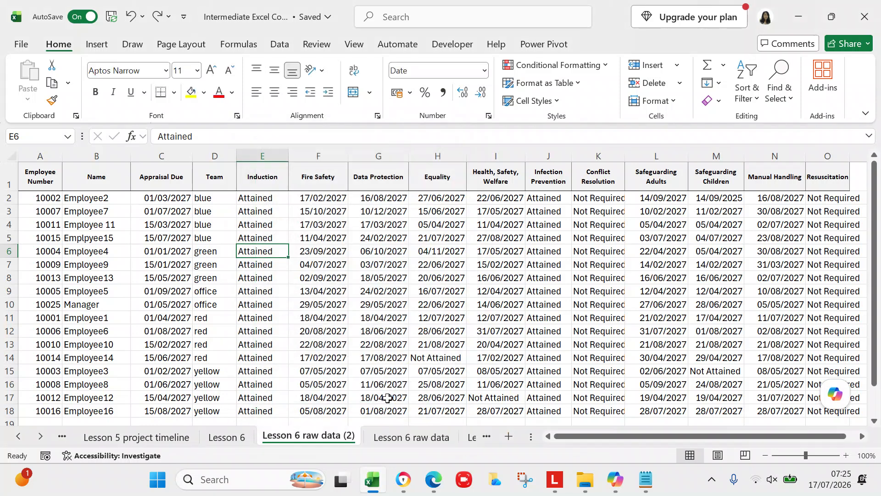
Step: Move the original Lesson 6 raw data sheet ahead of its copy, and make the copy the active sheet
click(333, 436)
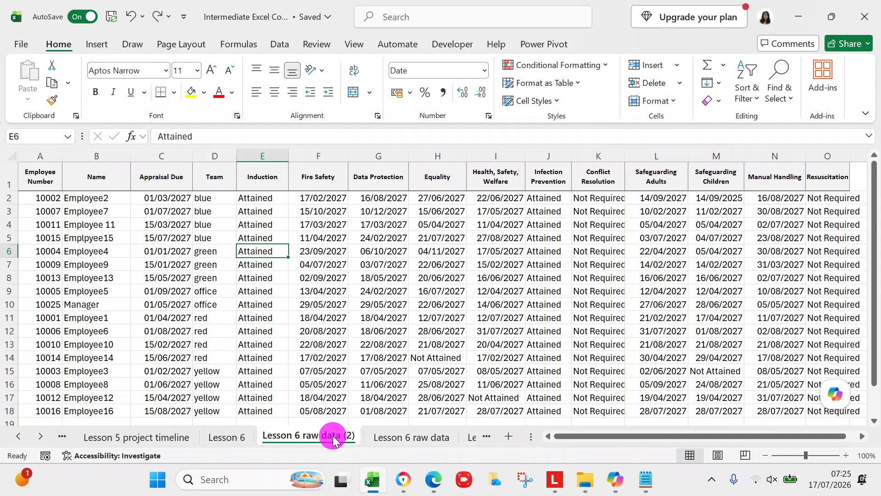
drag(404, 439, 265, 436)
click(371, 431)
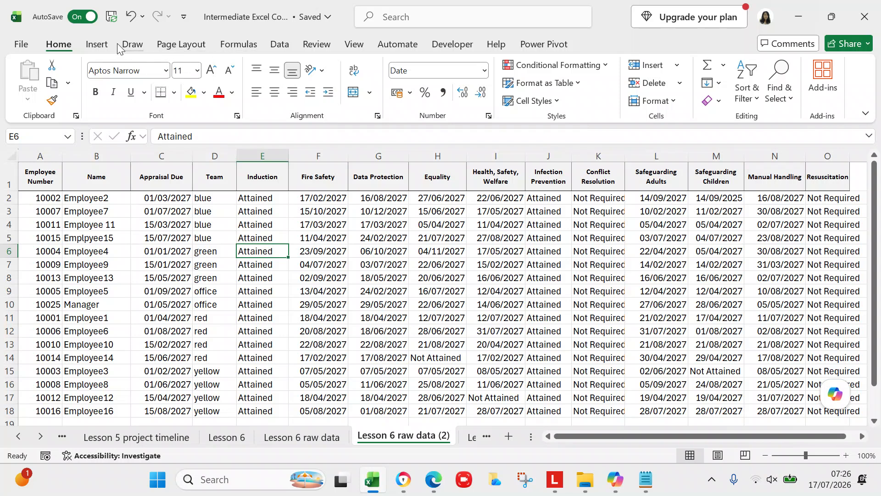
Step: Convert the range A1:O18 on the copied raw data sheet into a table with headers
click(101, 44)
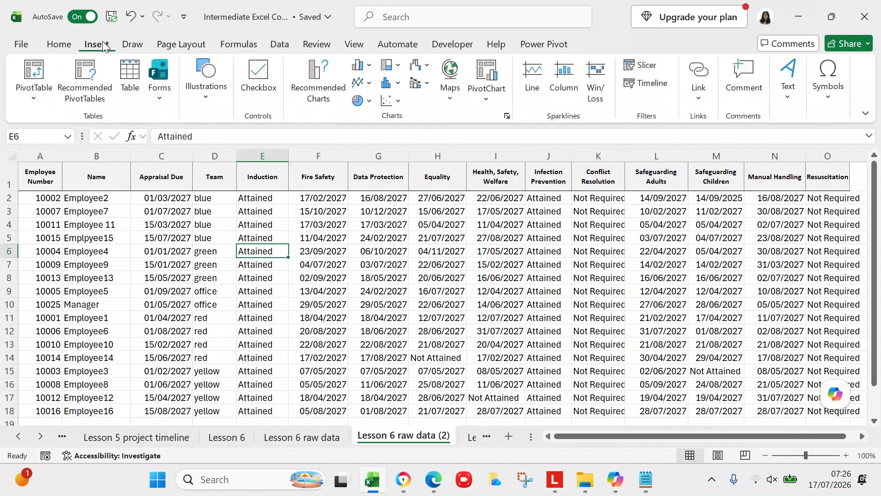
click(129, 75)
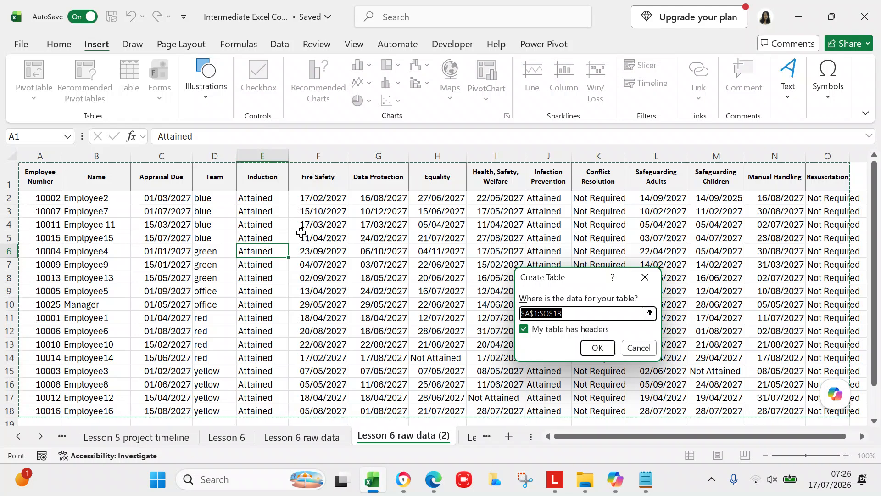
click(596, 348)
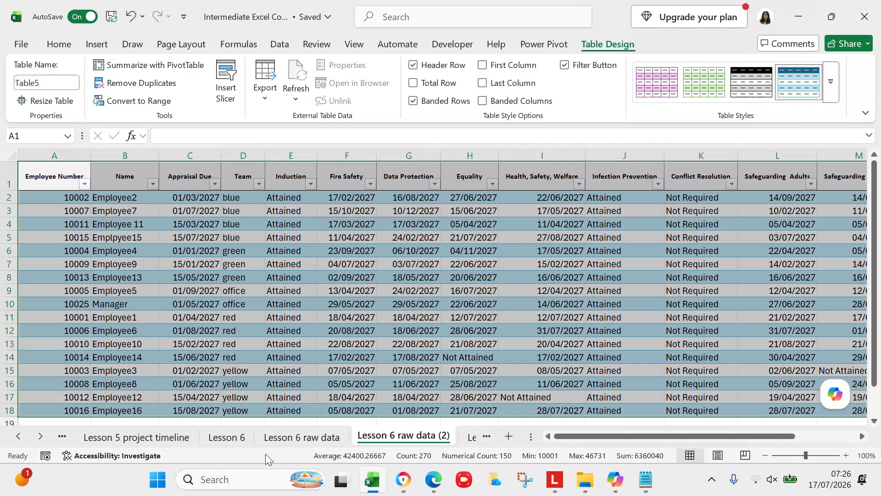
Step: Check the exercise list on the Lesson 6 sheet, and return to the table on the copied sheet to view its last rows
click(228, 440)
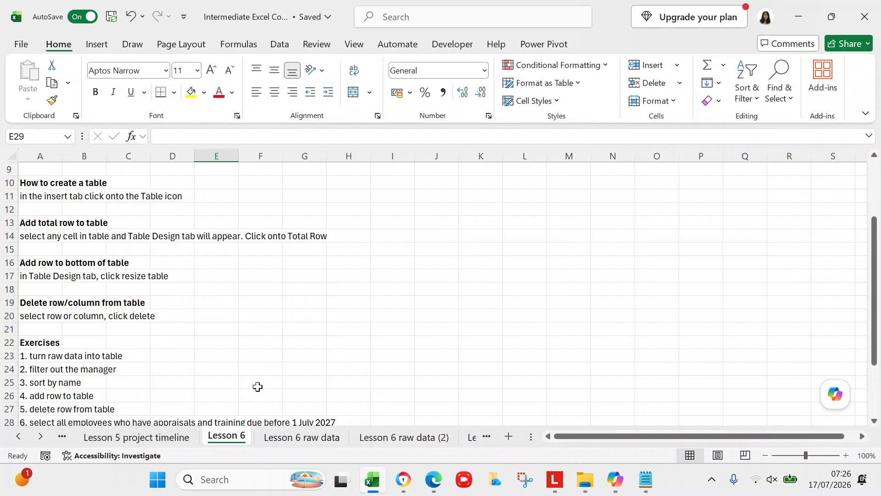
click(393, 444)
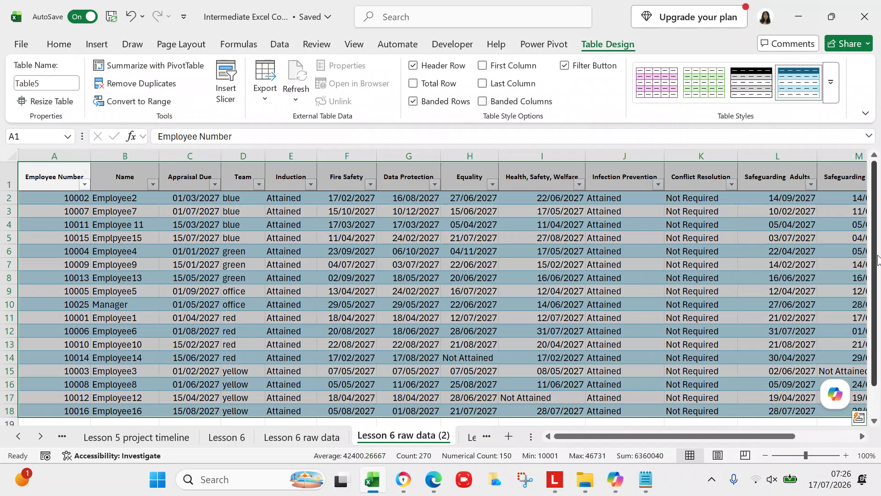
drag(876, 267, 875, 296)
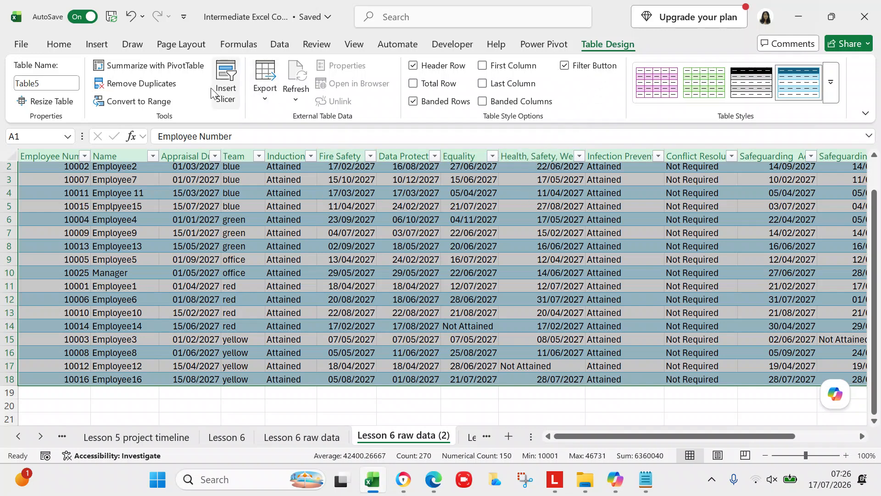
Step: Rename the table on the copied raw data sheet to lesson6table
click(49, 83)
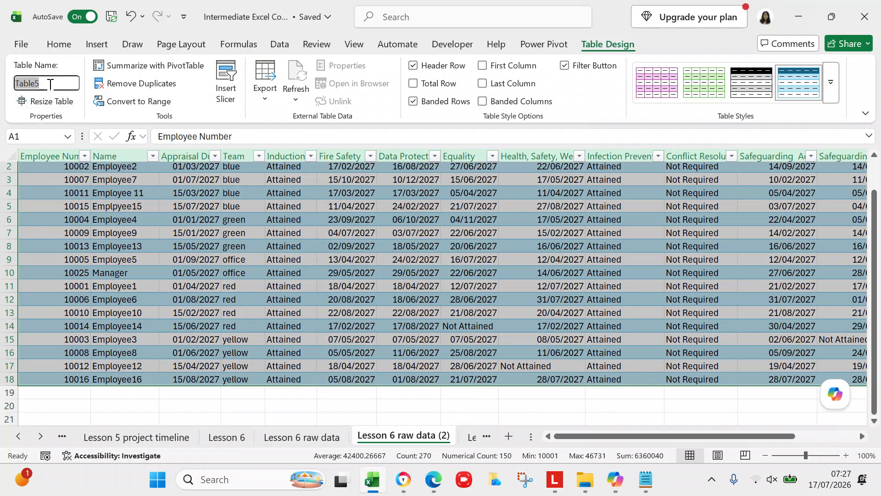
text(lesson6table)
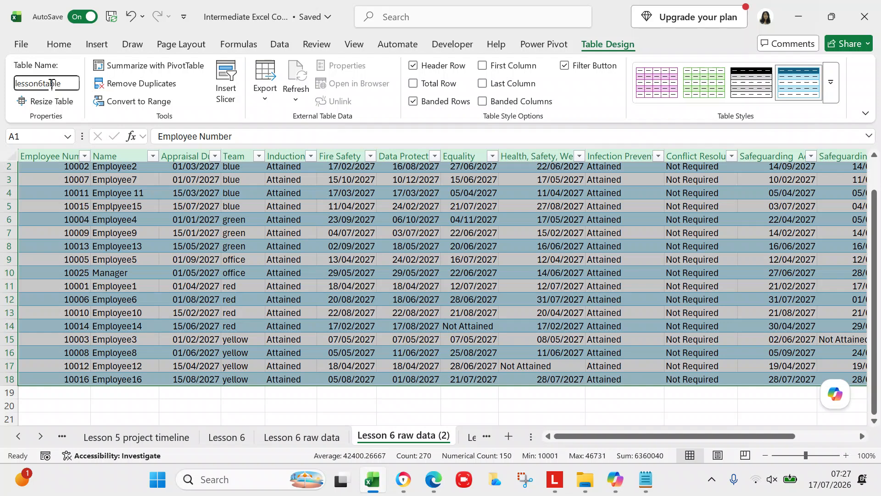
key(Return)
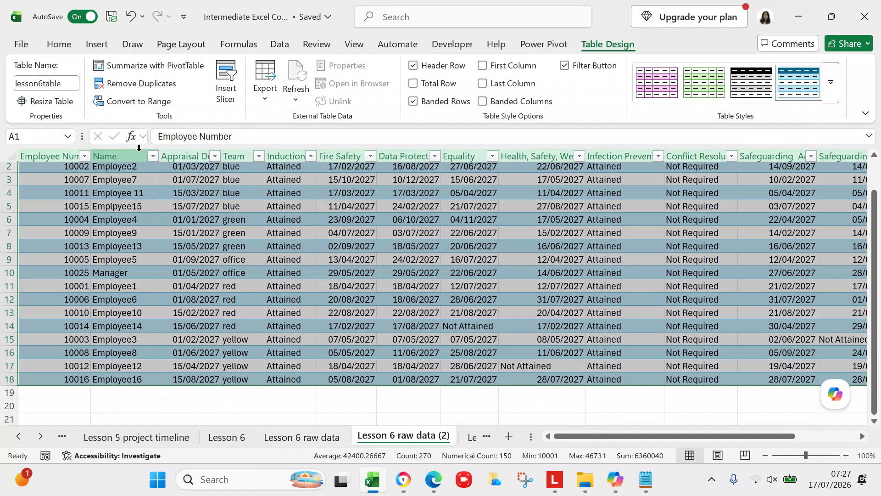
click(192, 220)
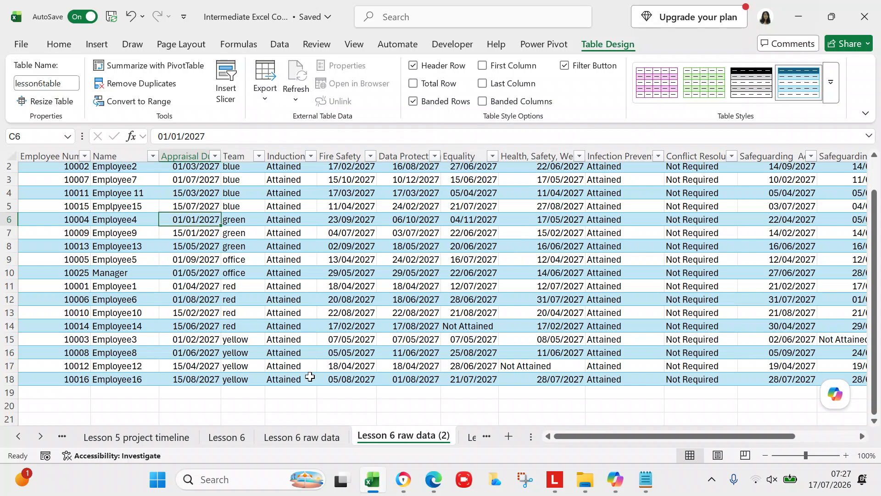
Step: Consult the total row instructions on the Lesson 6 sheet, and add a total row to the table on Lesson 6 raw data (2)
click(235, 435)
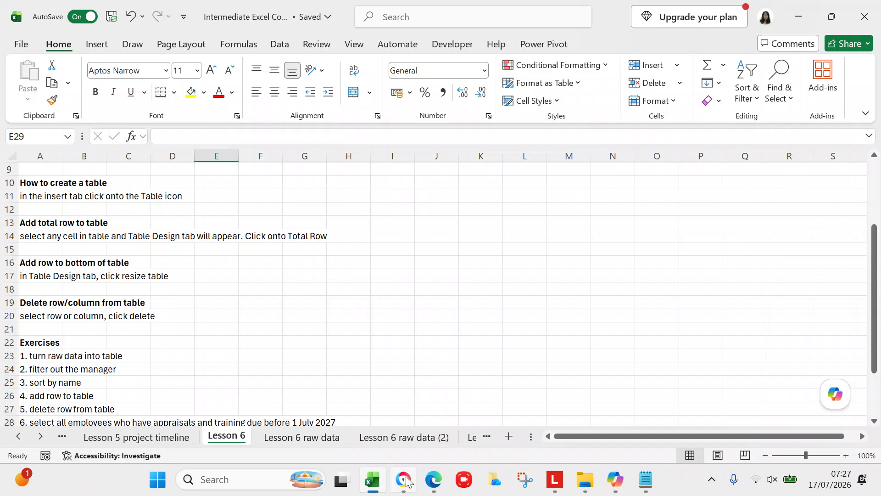
mouse_move(406, 481)
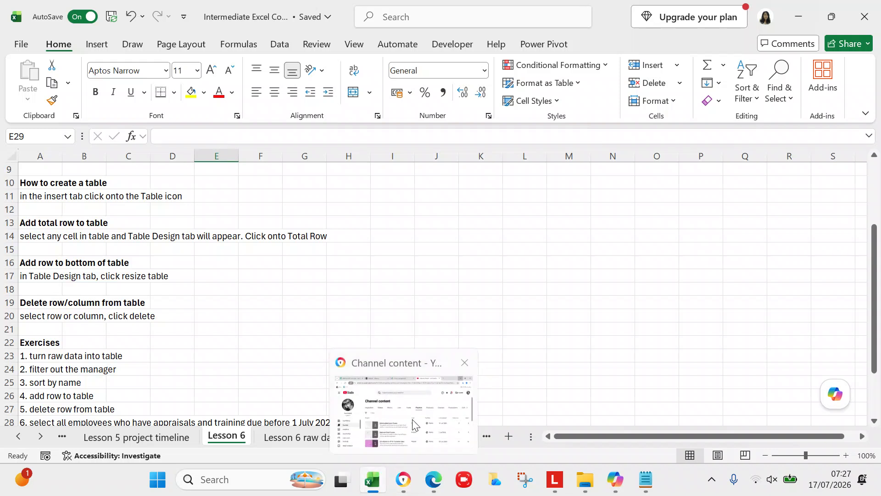
click(532, 341)
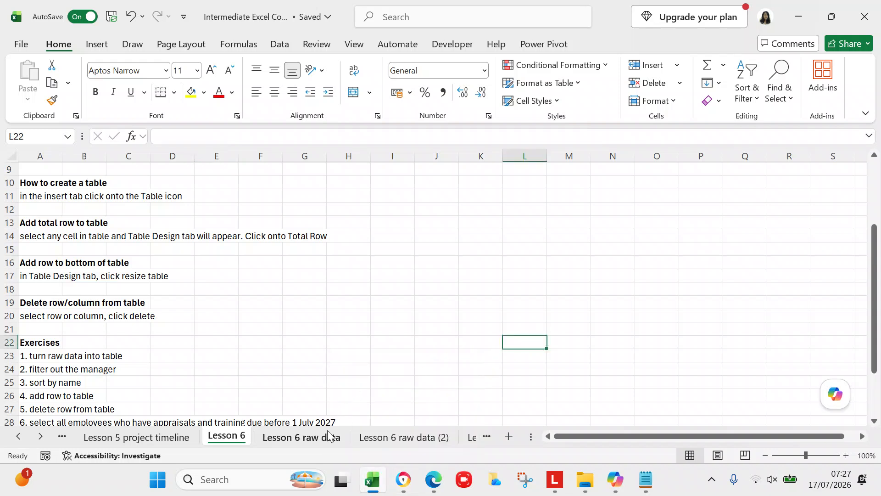
click(384, 438)
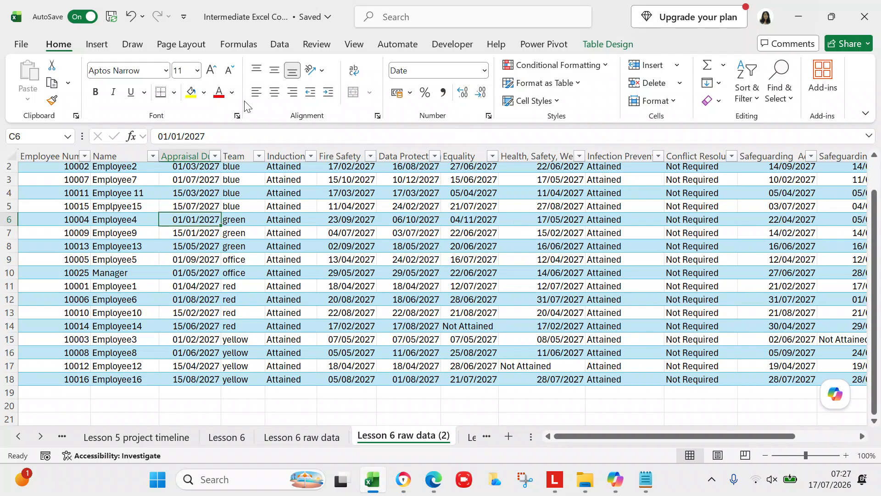
click(599, 45)
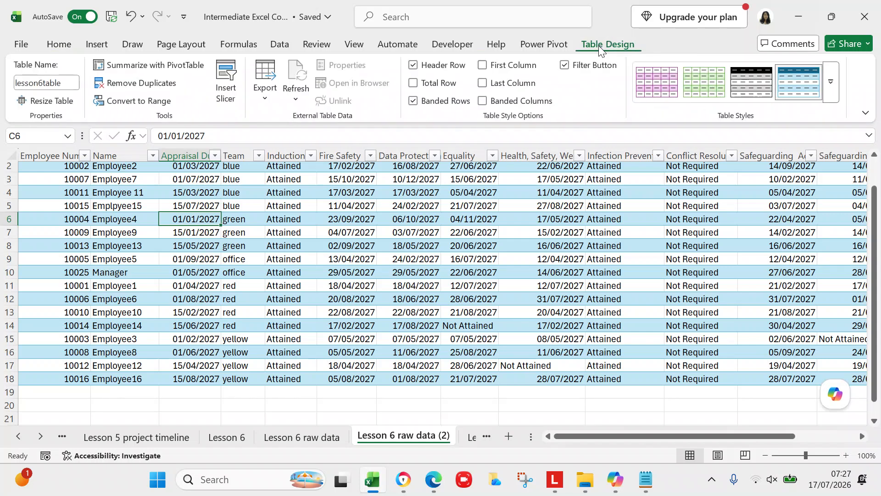
click(412, 85)
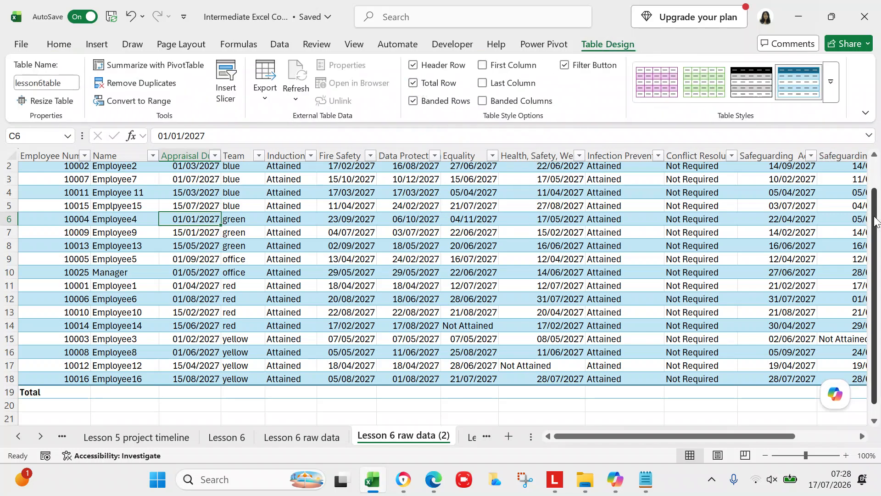
drag(875, 221, 871, 239)
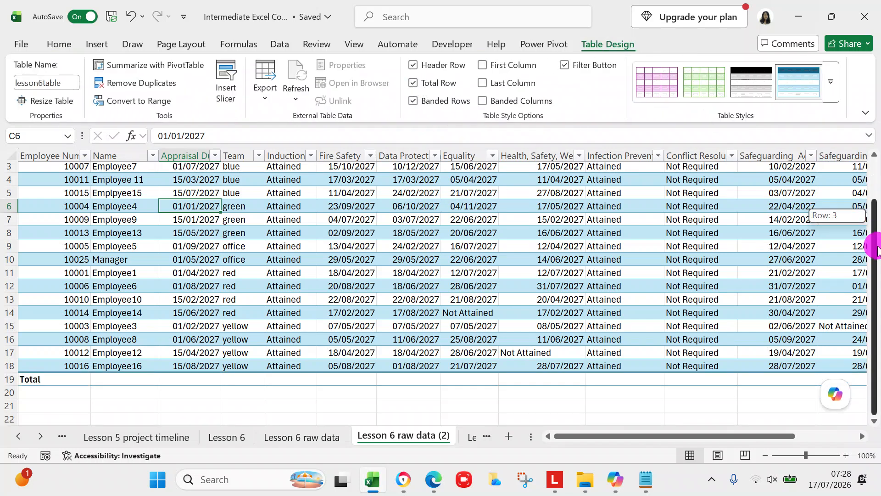
Step: Examine the summary functions offered for the Employee Number cell of the total row, including the additional functions
click(70, 381)
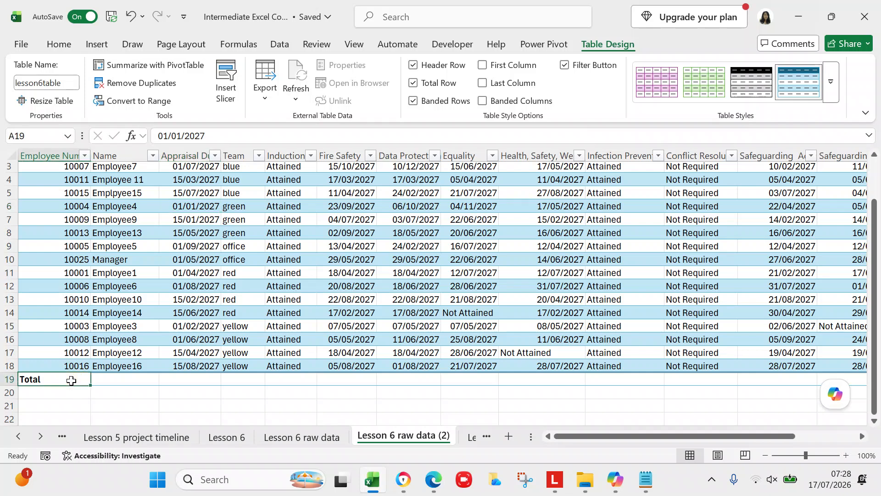
right_click(71, 381)
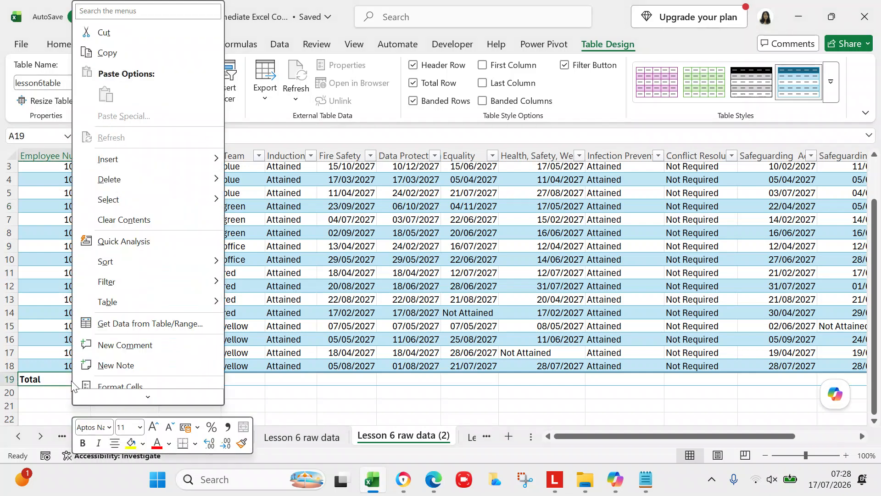
click(247, 400)
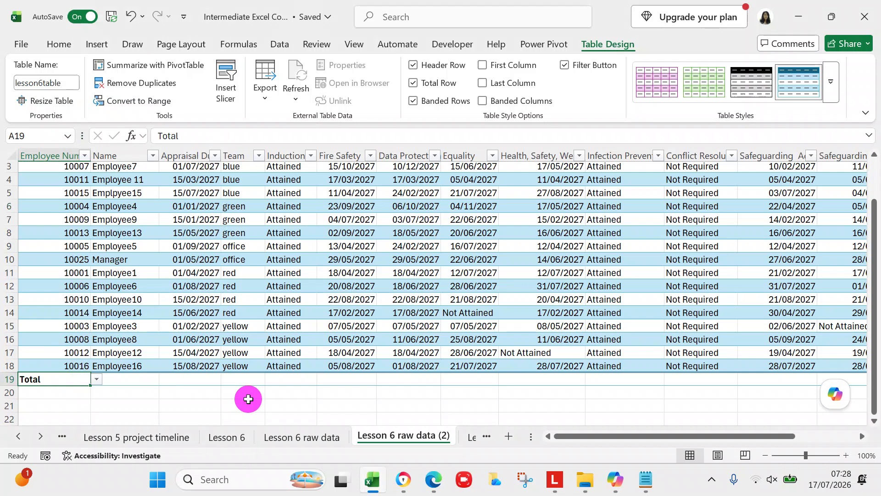
click(97, 381)
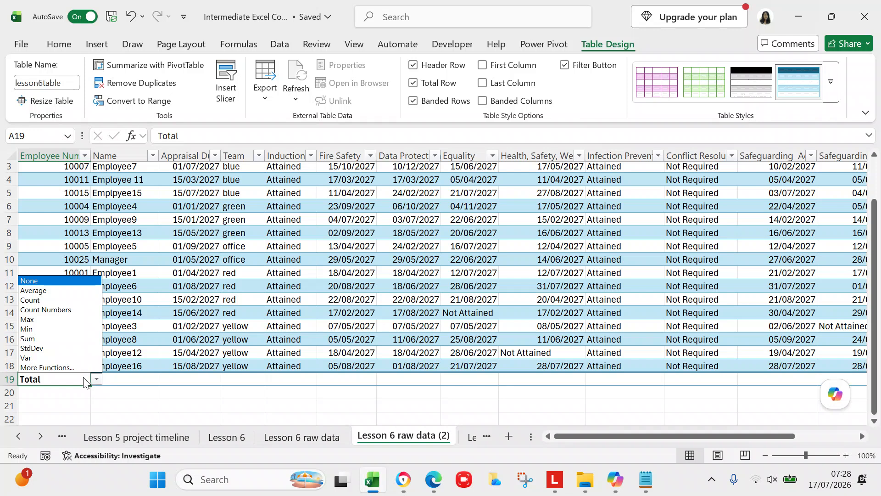
click(67, 367)
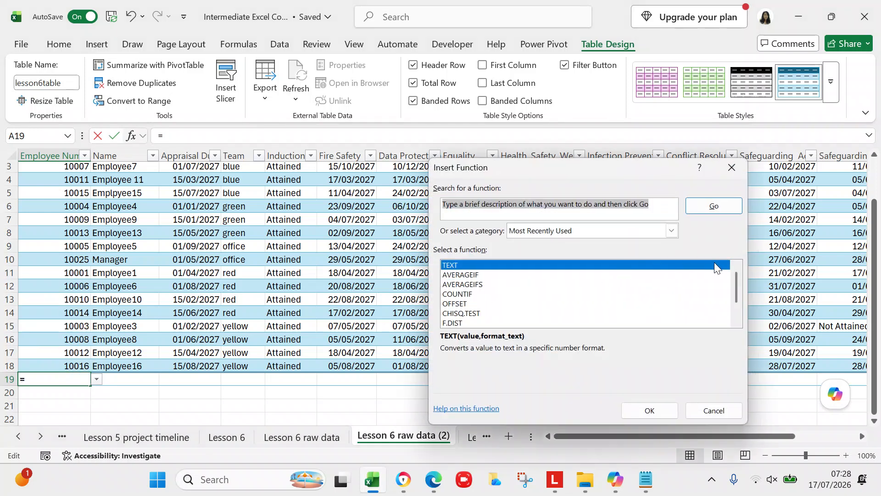
mouse_move(738, 282)
mouse_down()
mouse_move(737, 315)
mouse_move(733, 277)
mouse_up()
drag(735, 279, 735, 297)
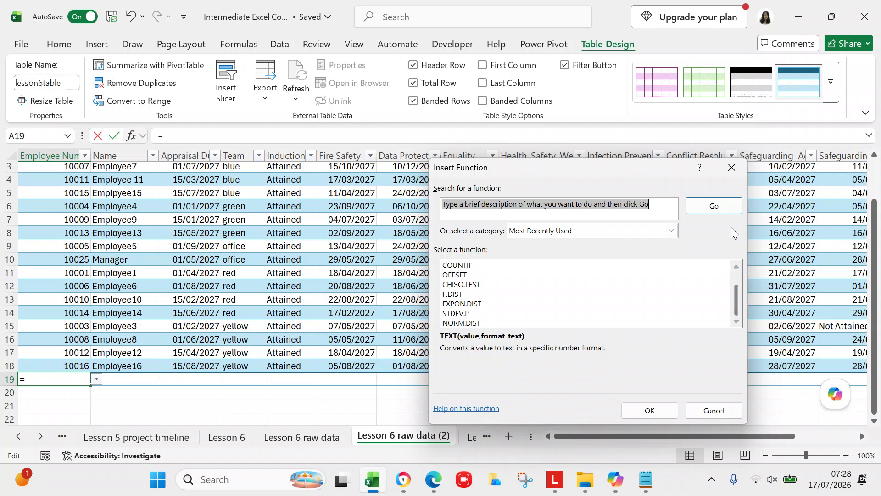
click(703, 410)
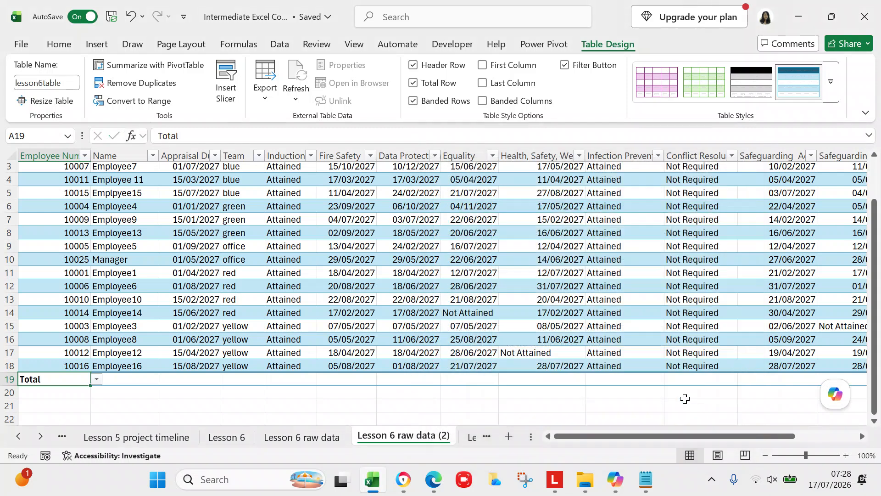
click(96, 379)
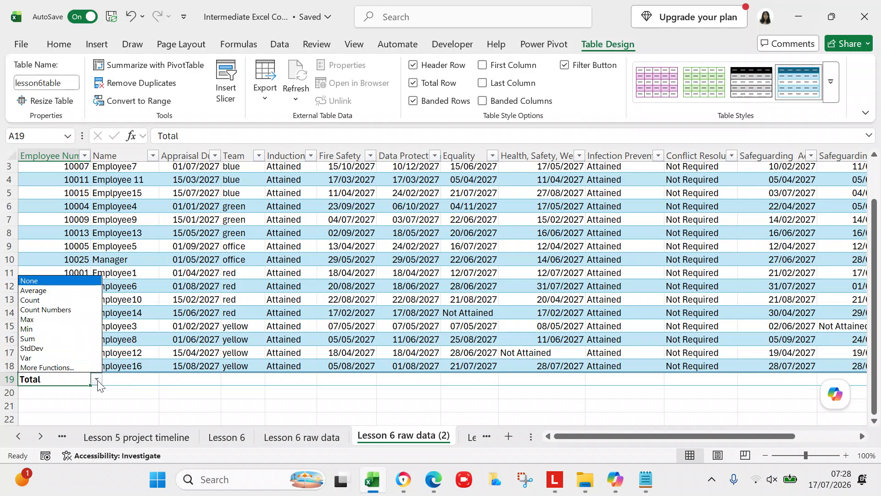
Step: Set the Name column's total row cell to Count
click(124, 381)
click(125, 378)
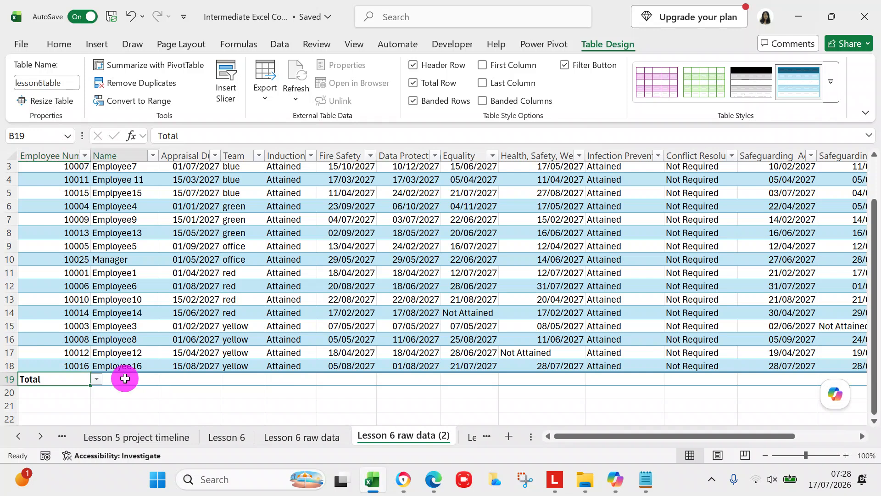
click(164, 380)
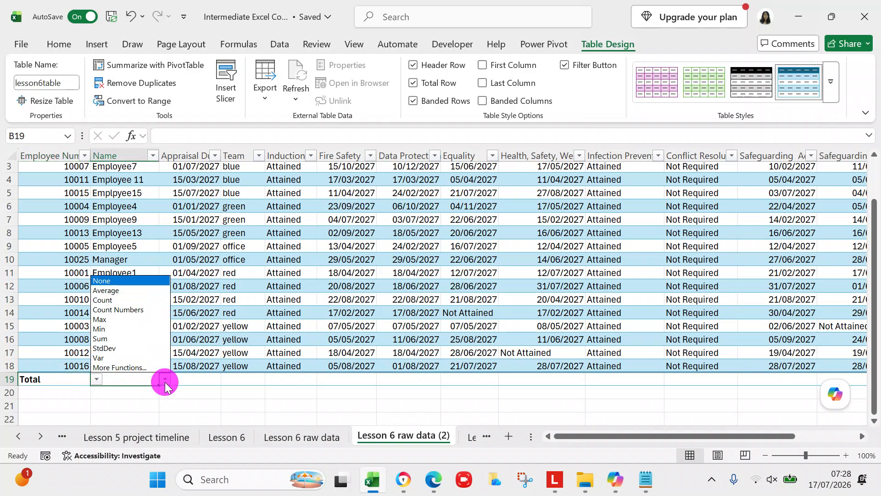
click(136, 301)
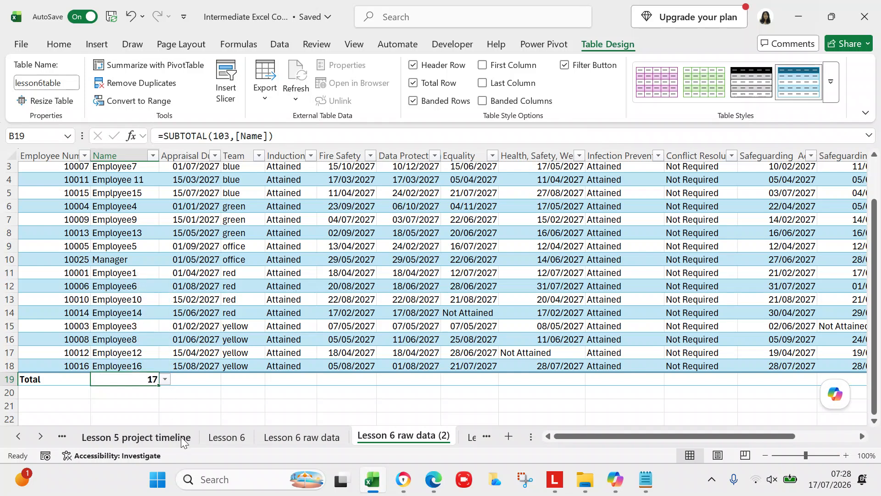
click(171, 408)
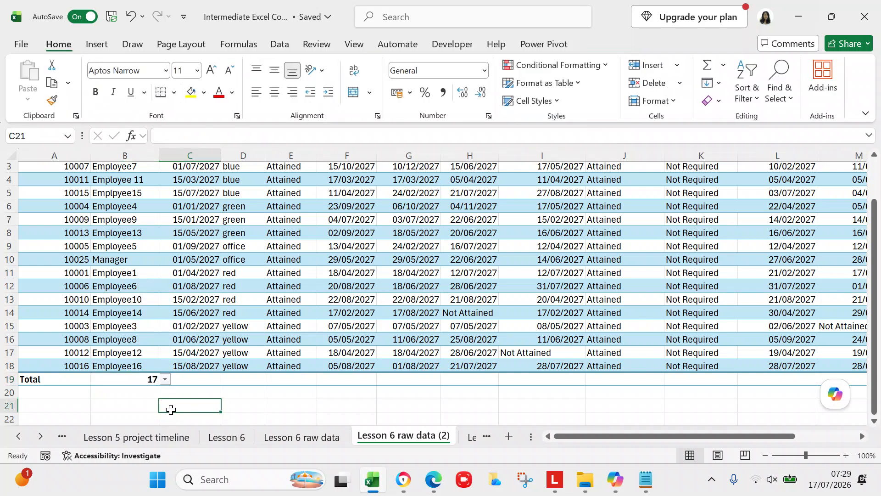
Step: Check the add-row instructions on the Lesson 6 sheet, and resize the lesson6table range to A1:O20 to add one blank row
click(239, 438)
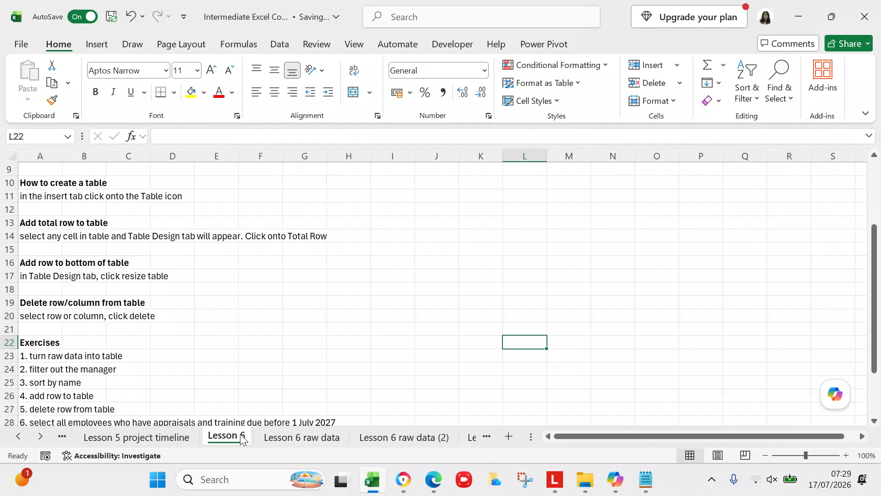
click(388, 437)
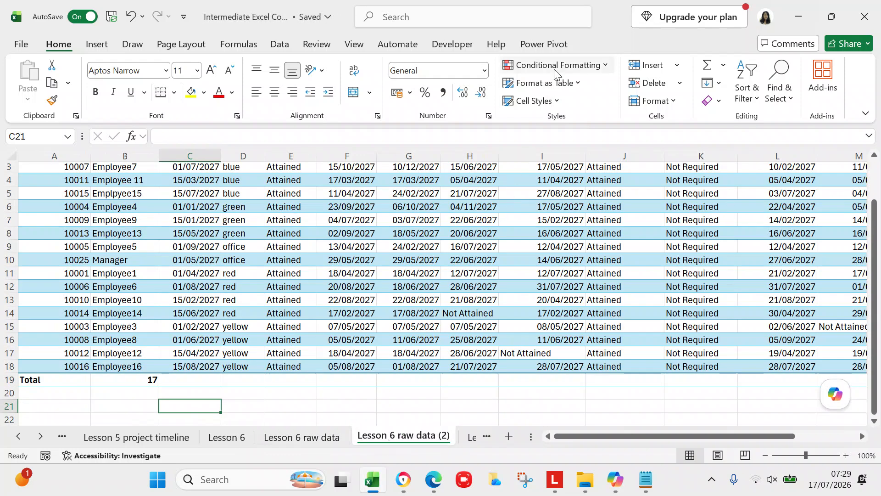
click(558, 175)
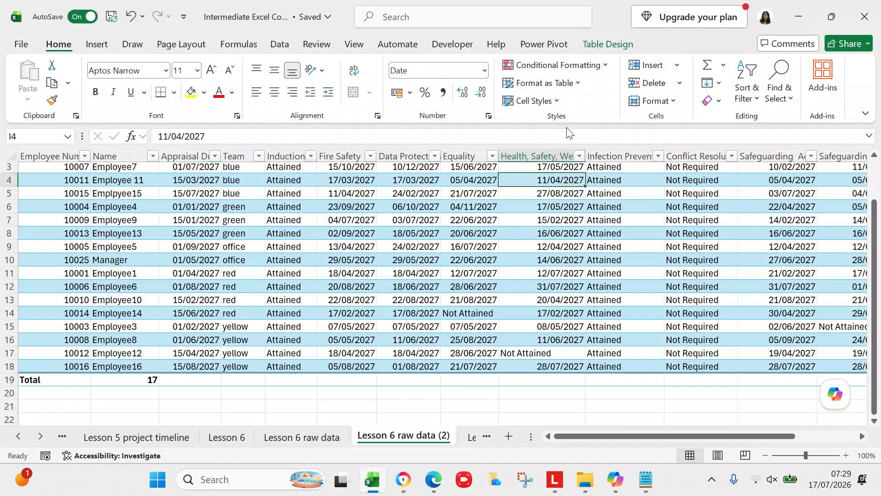
click(594, 46)
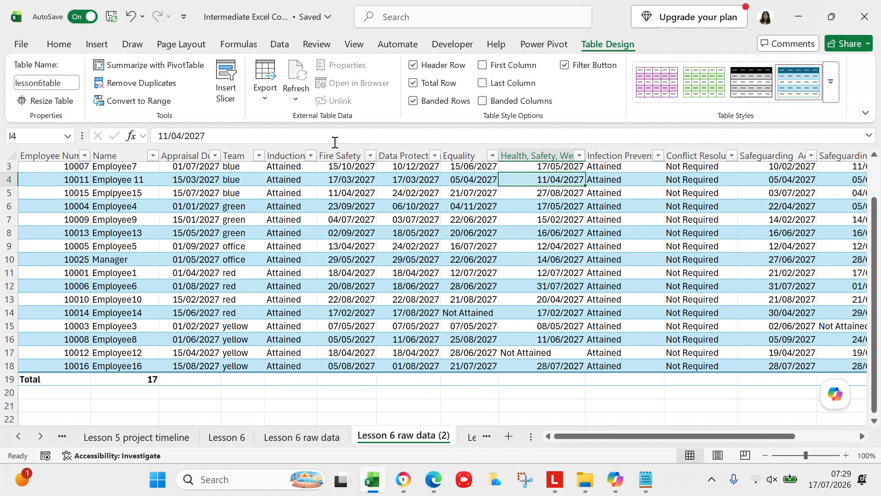
click(57, 109)
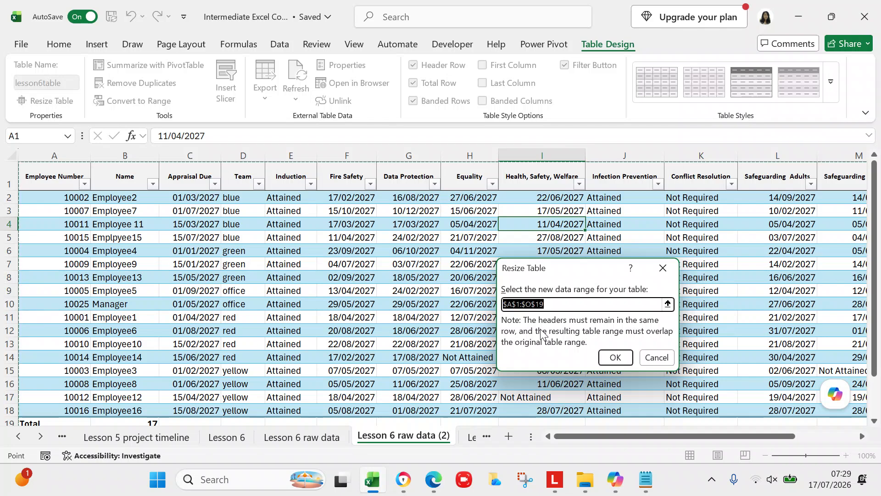
click(543, 306)
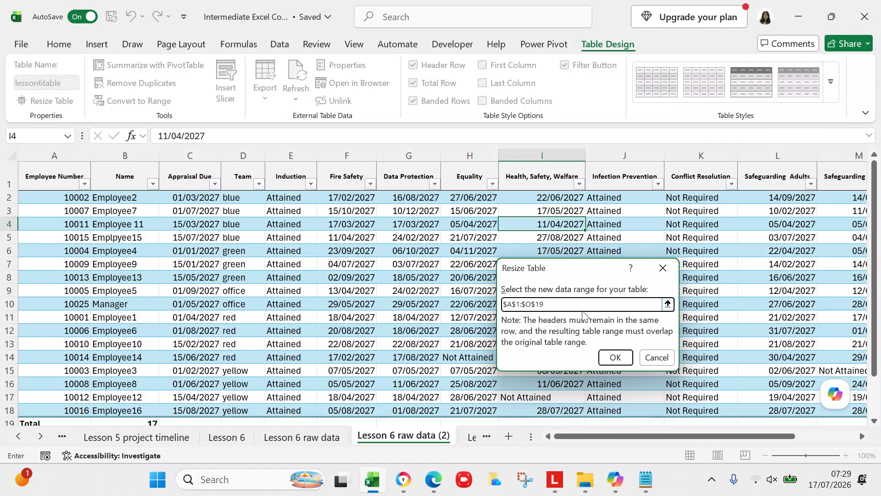
key(BackSpace)
click(618, 357)
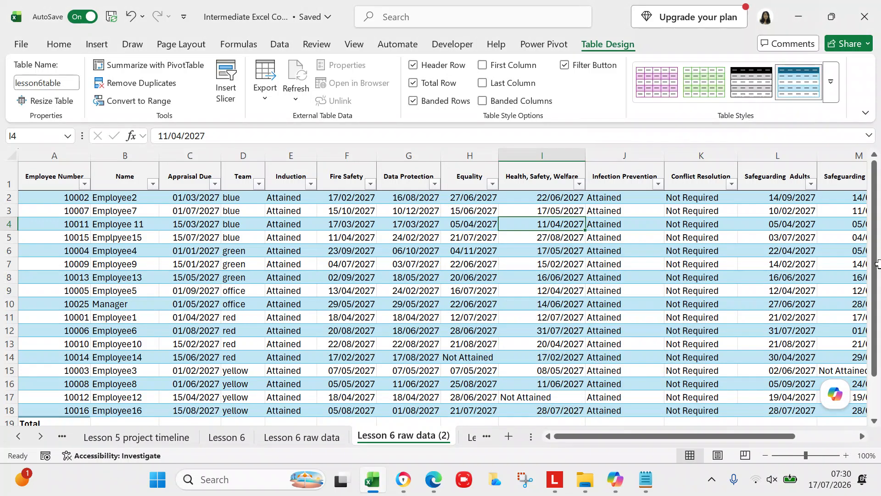
drag(874, 264, 875, 353)
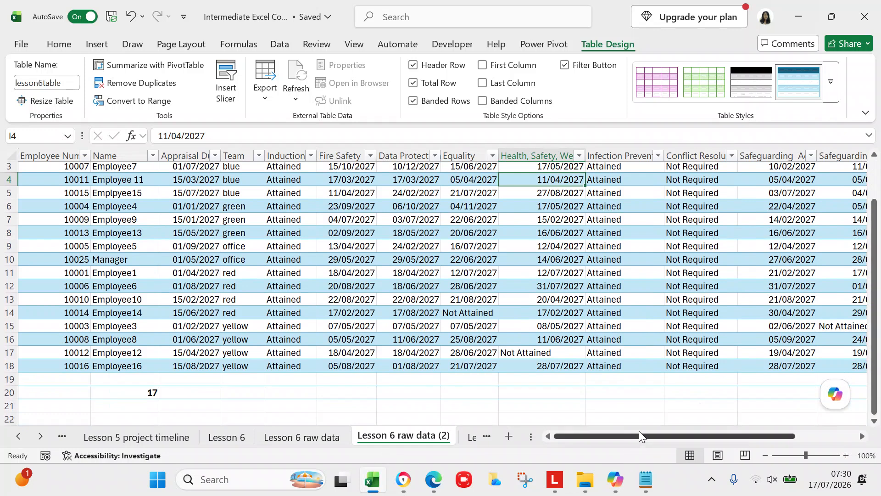
Step: Copy the Owner record, cells A19:O19, from the table on the Lesson 6 table sheet
drag(639, 433, 549, 439)
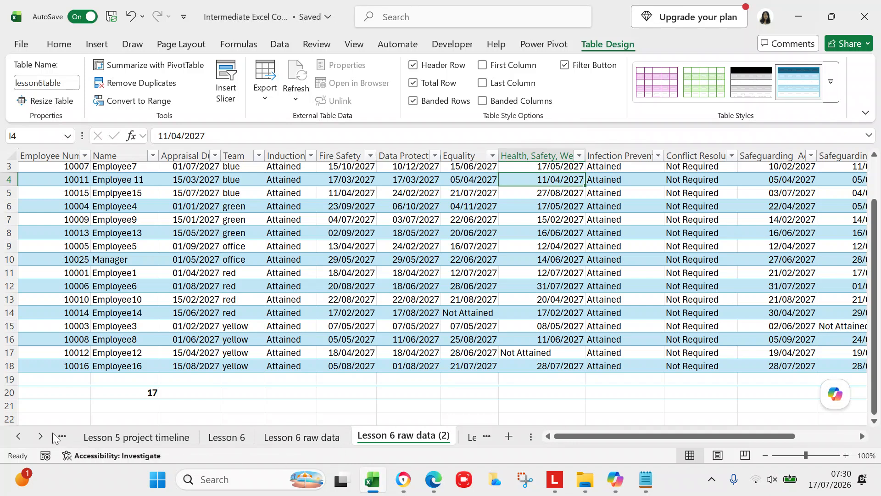
click(40, 439)
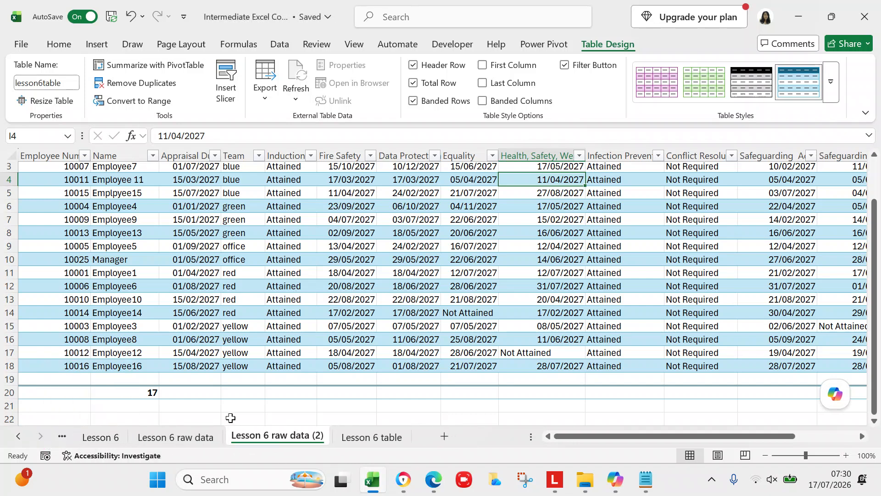
click(339, 436)
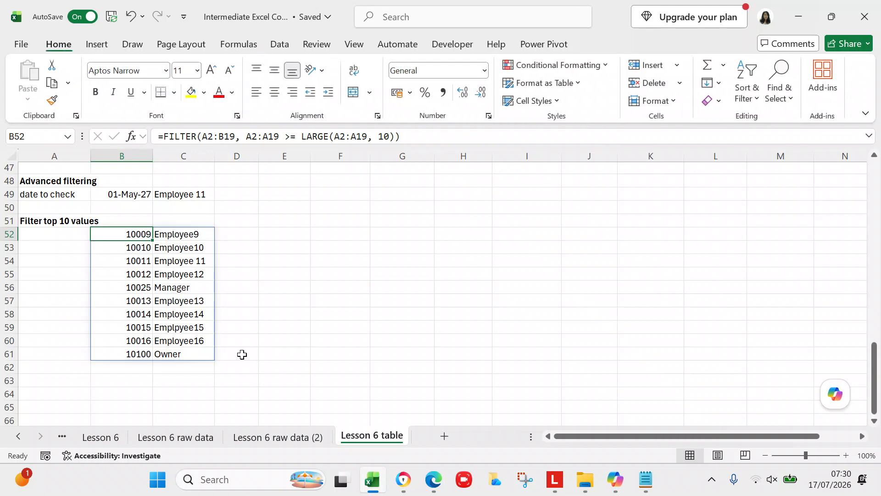
click(875, 375)
drag(874, 375, 872, 232)
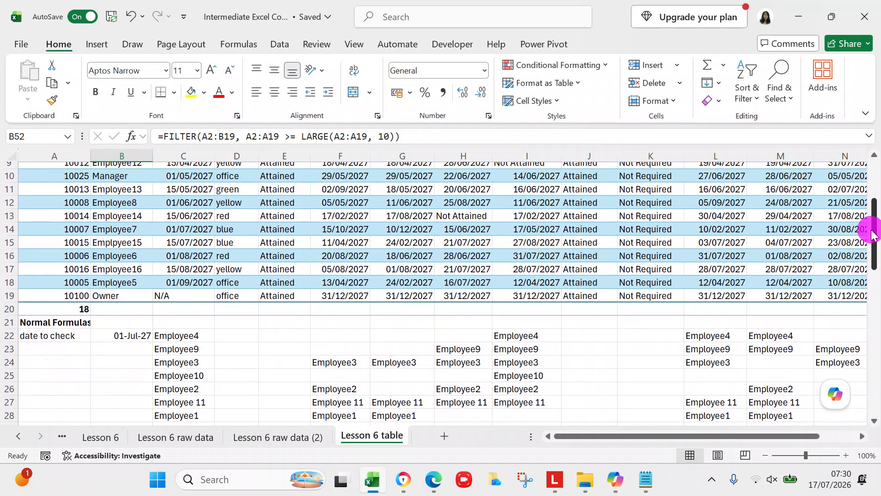
click(82, 294)
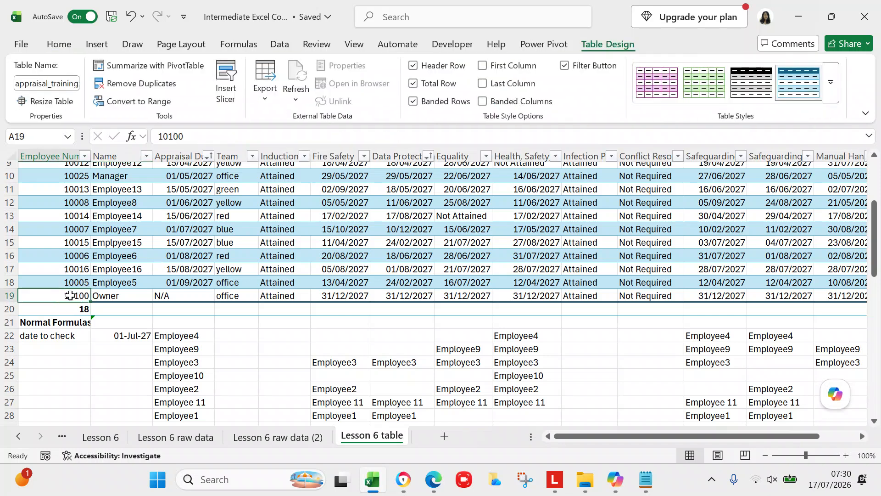
key(shift+Right)
key(shift+Right)
key(shift+Right)
key(shift+Right)
key(shift+Right)
key(shift+Right)
key(shift+Right)
key(shift+Right)
key(shift+Right)
key(shift+Right)
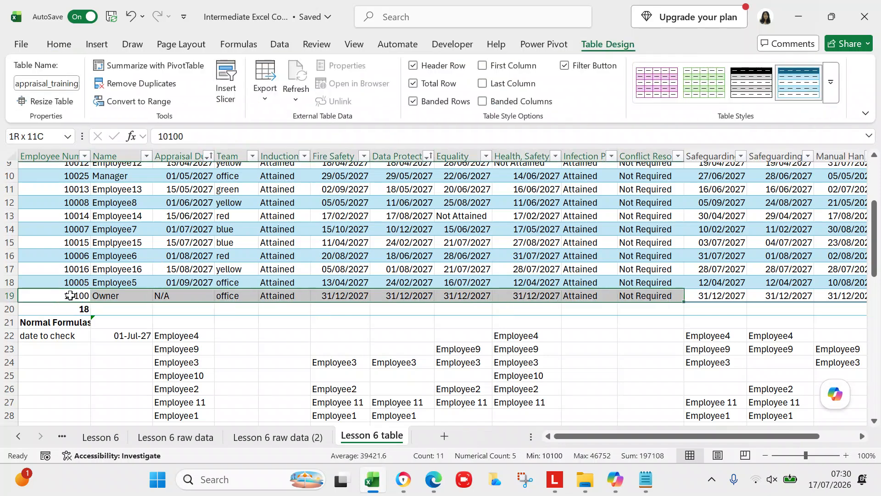
key(shift+Right)
key(shift+Right)
key(shift+Right)
key(shift+Right)
key(shift+Right)
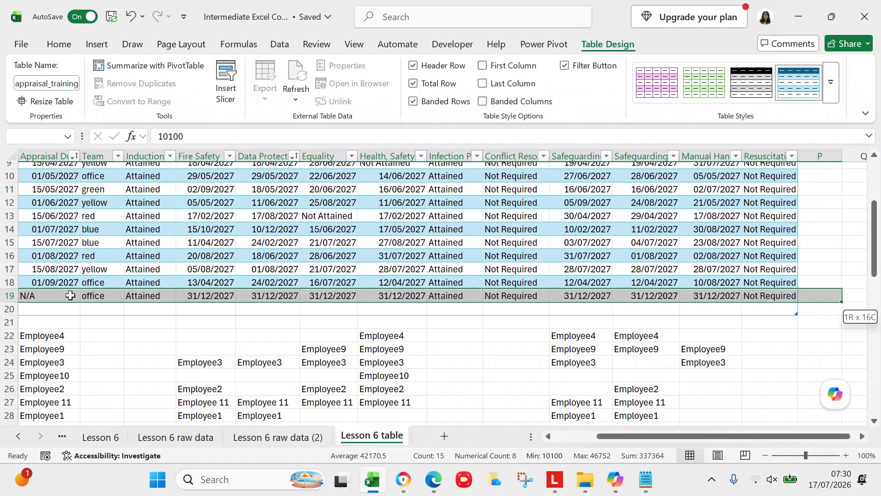
key(shift+Left)
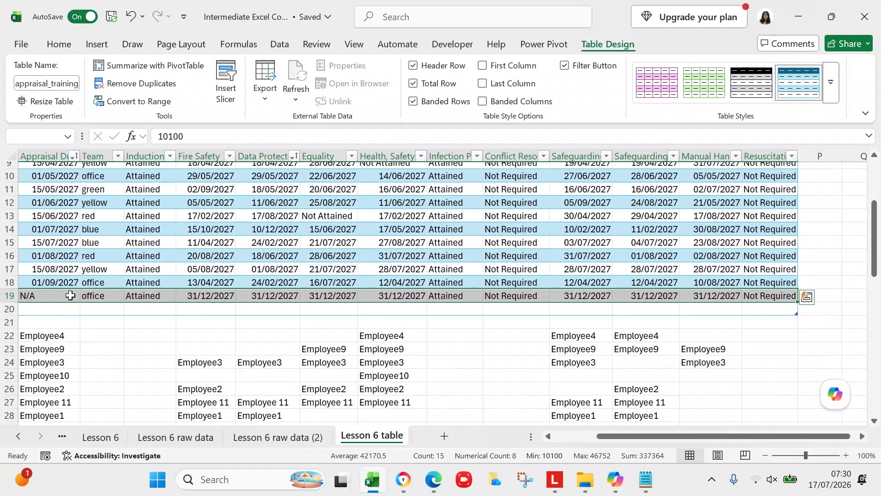
key(ctrl+c)
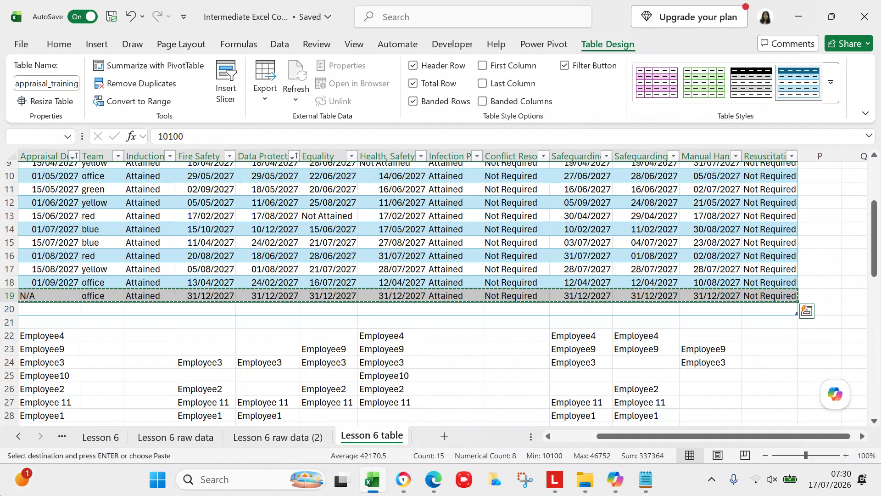
Step: Paste the copied Owner record into the blank table row starting at A19 on Lesson 6 raw data (2)
click(263, 437)
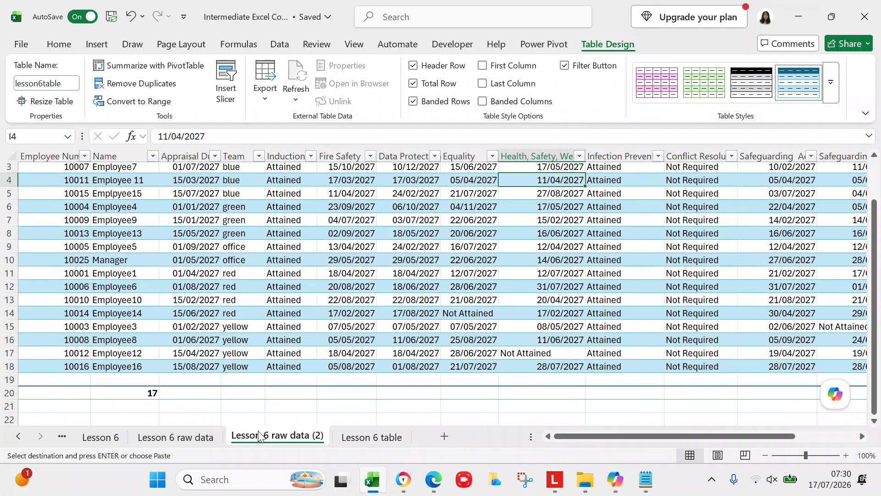
click(63, 382)
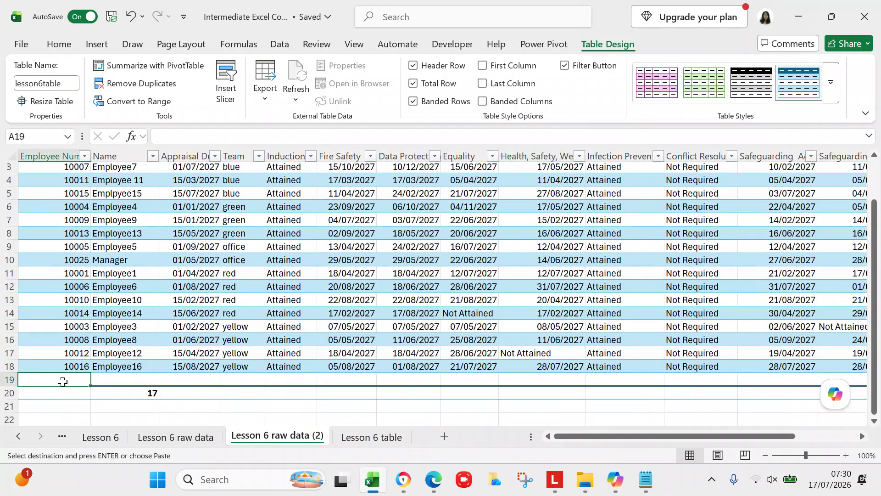
drag(627, 435, 549, 433)
key(ctrl+v)
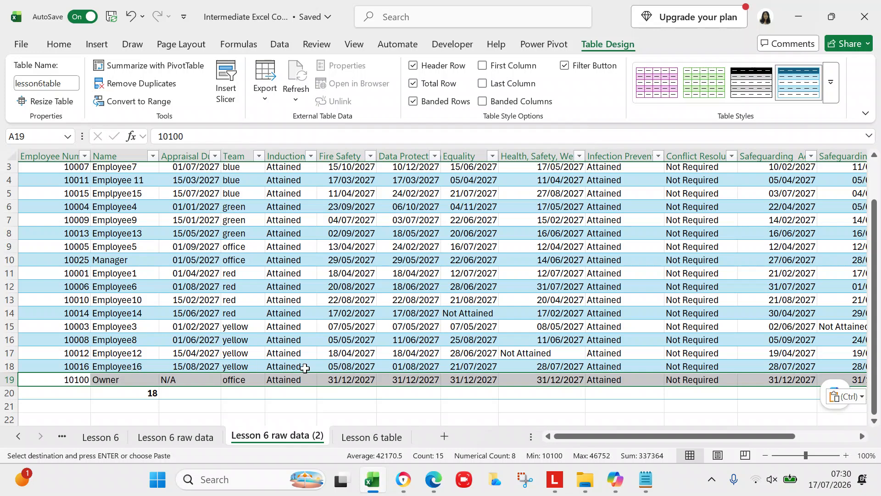
drag(874, 336, 873, 338)
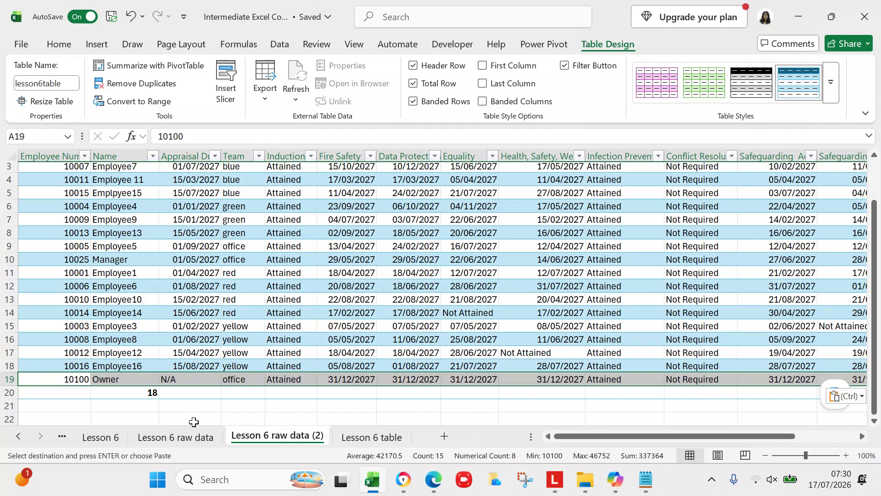
Step: Check the deletion instructions on the Lesson 6 sheet, delete the Employee12 table row on Lesson 6 raw data (2), and undo the deletion
click(88, 437)
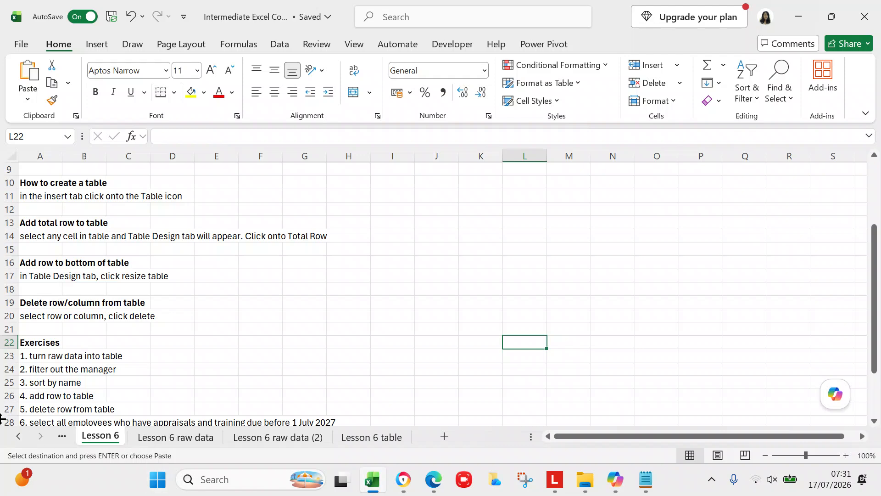
click(258, 439)
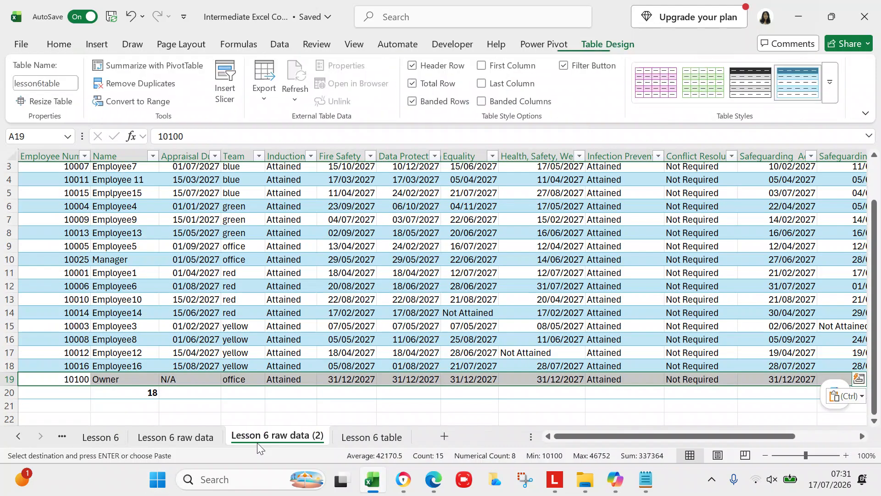
click(88, 352)
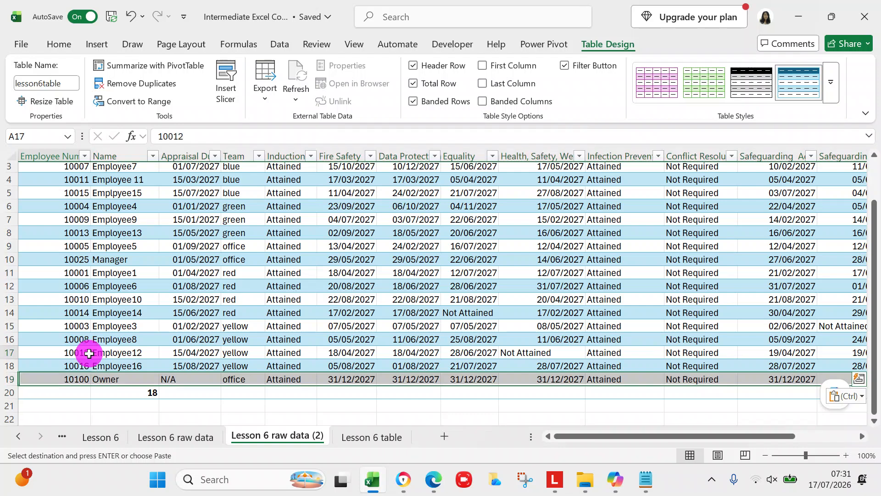
click(9, 352)
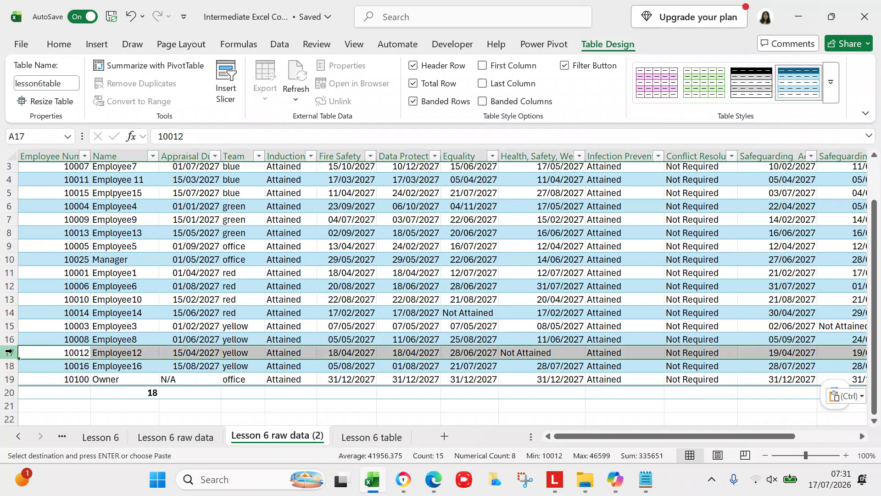
click(28, 351)
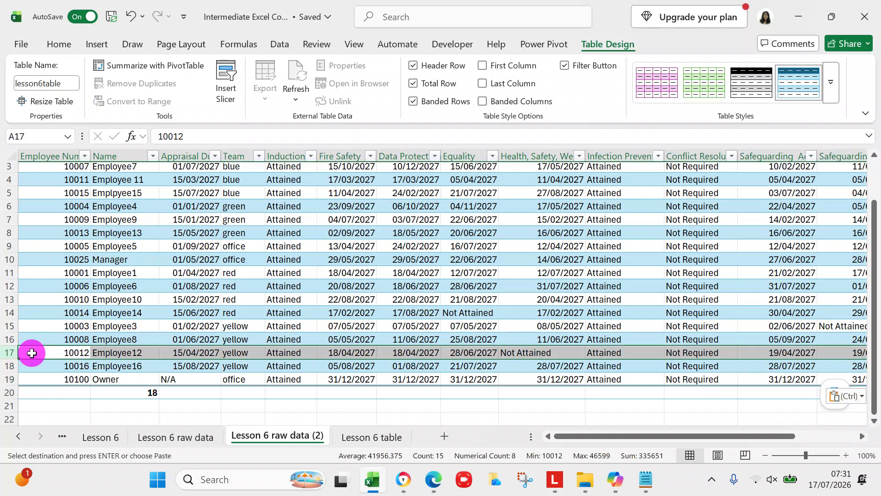
right_click(28, 353)
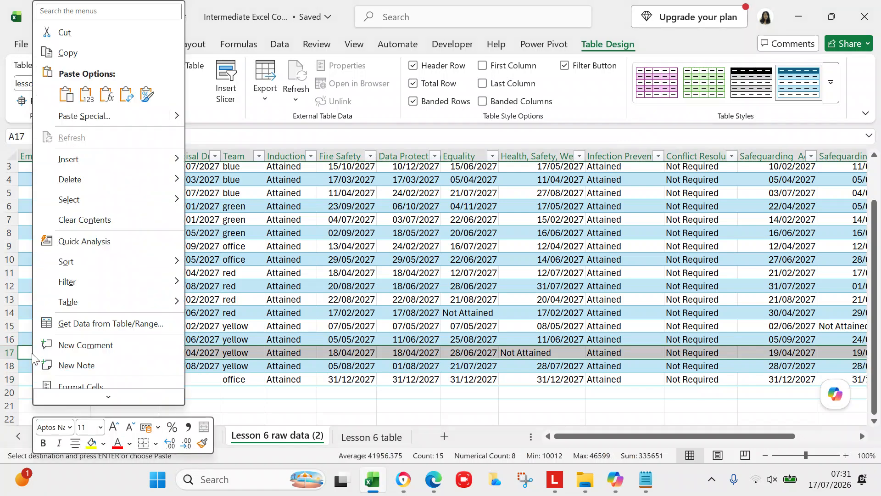
click(80, 183)
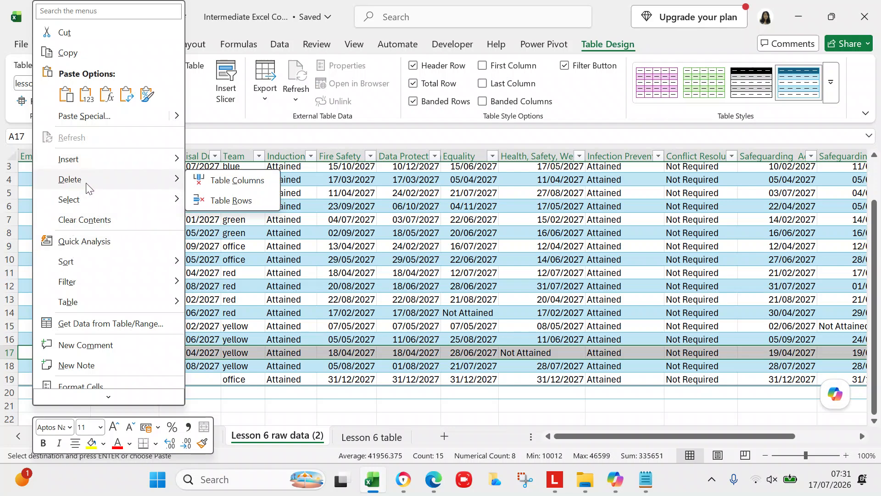
click(229, 201)
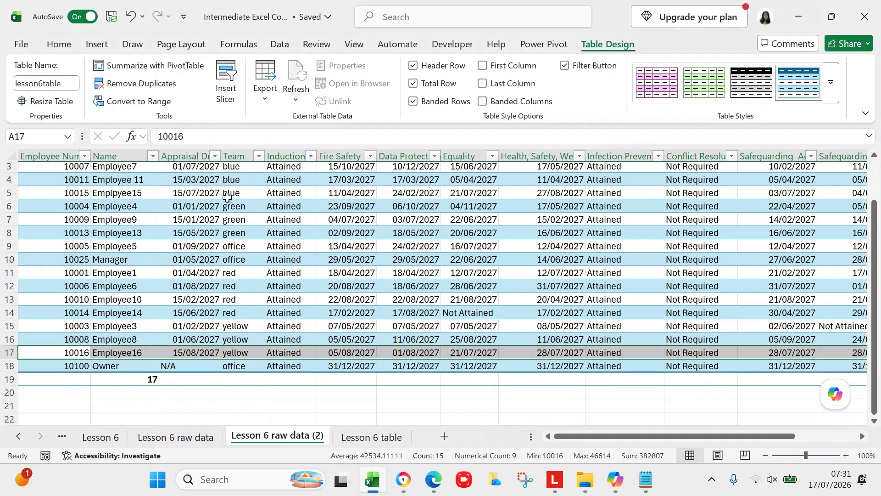
click(132, 15)
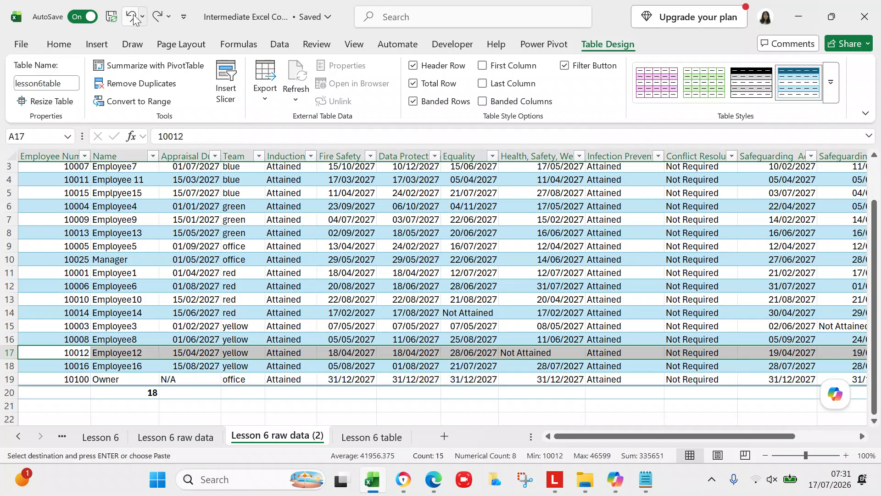
Step: Delete the Appraisal Due column from lesson6table, and undo the deletion
click(194, 148)
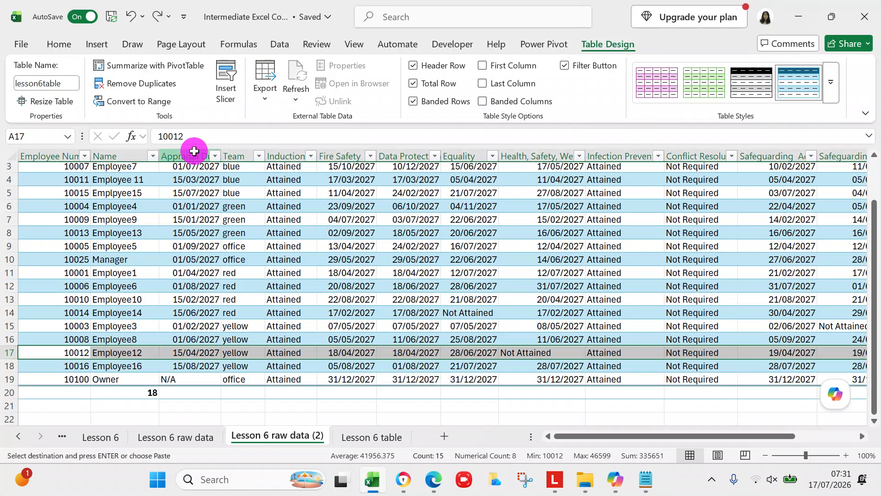
right_click(191, 212)
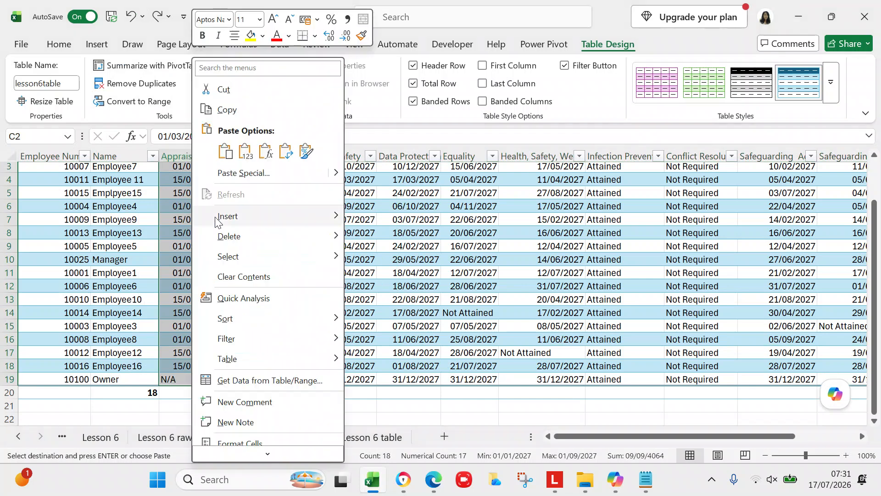
click(229, 239)
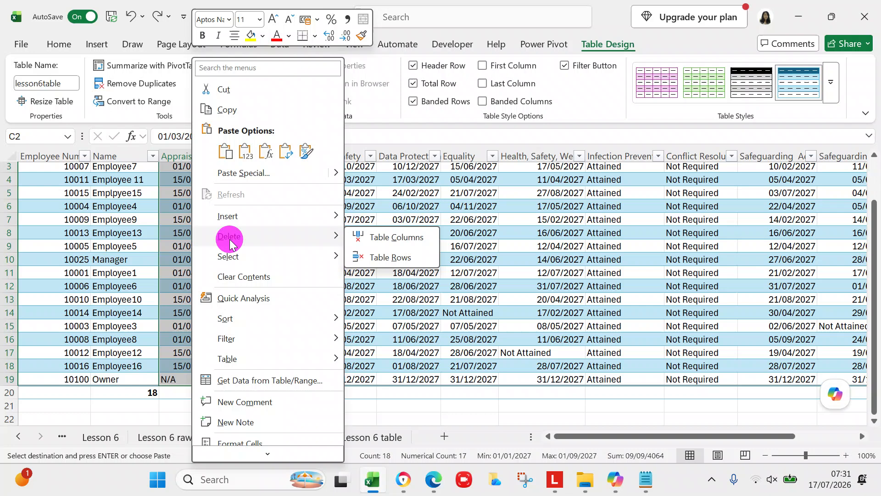
click(379, 244)
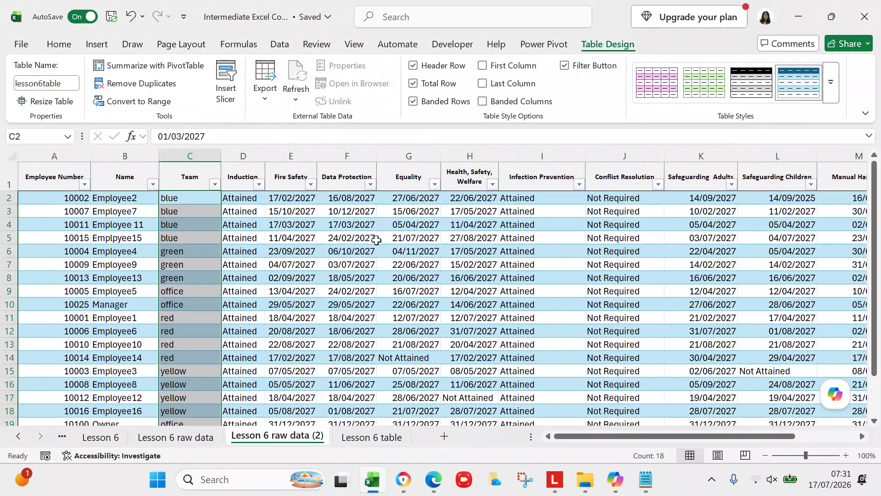
click(131, 21)
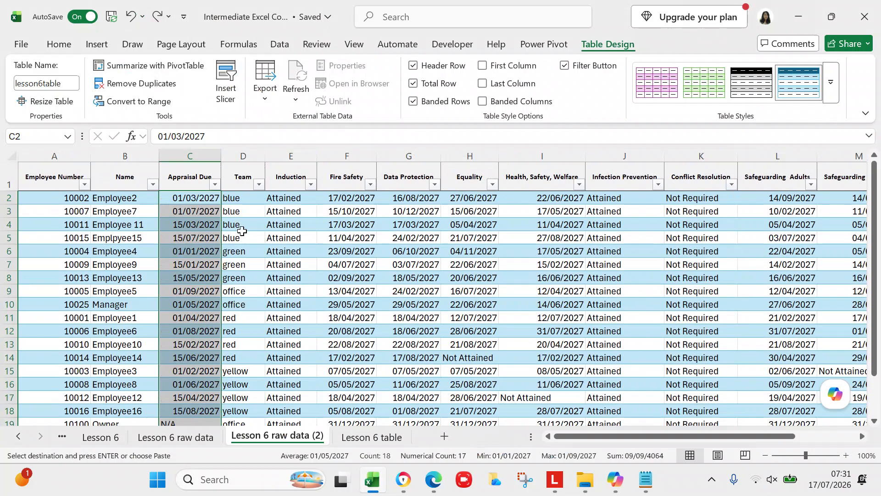
Step: Read exercises 1 and 2 in the Exercises list on the Lesson 6 sheet
click(109, 435)
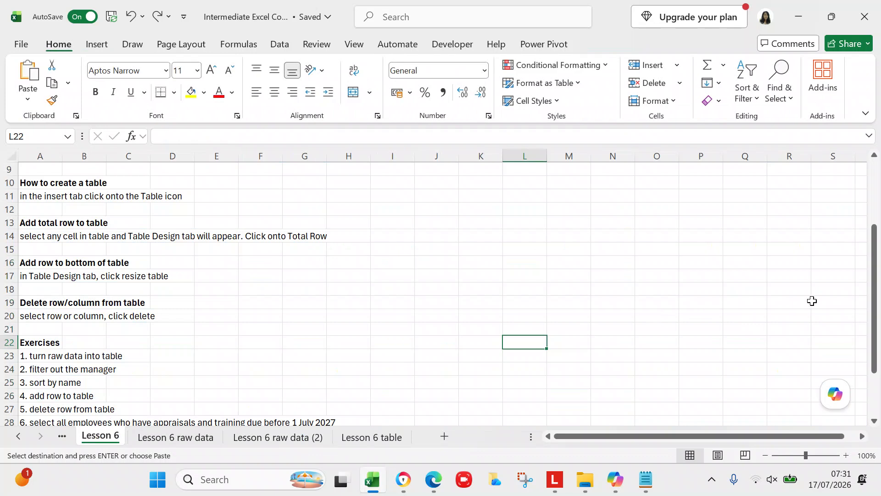
drag(869, 310, 871, 382)
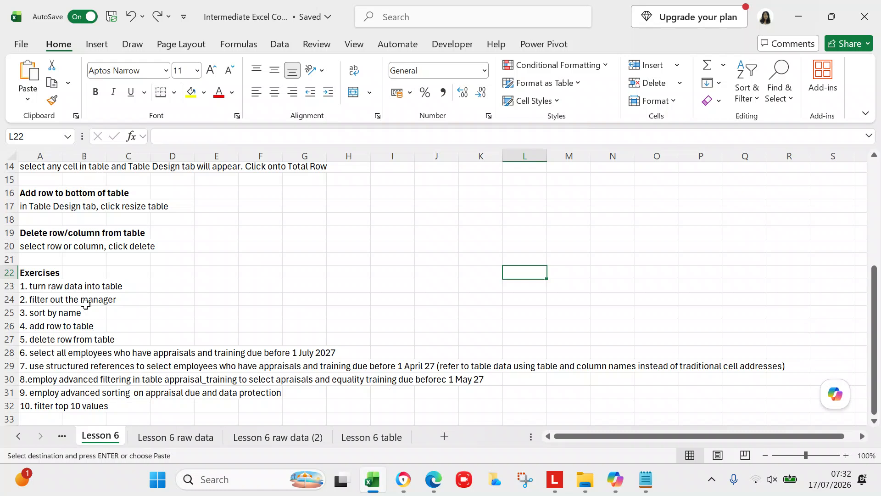
click(70, 286)
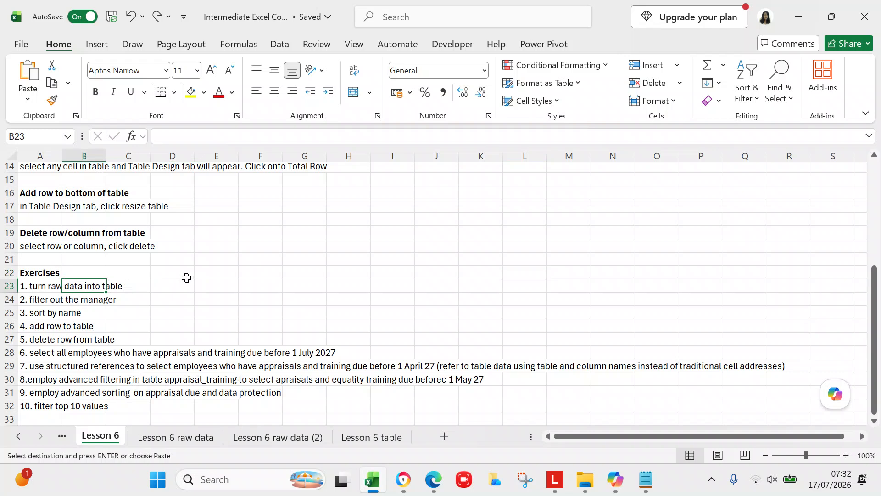
click(46, 285)
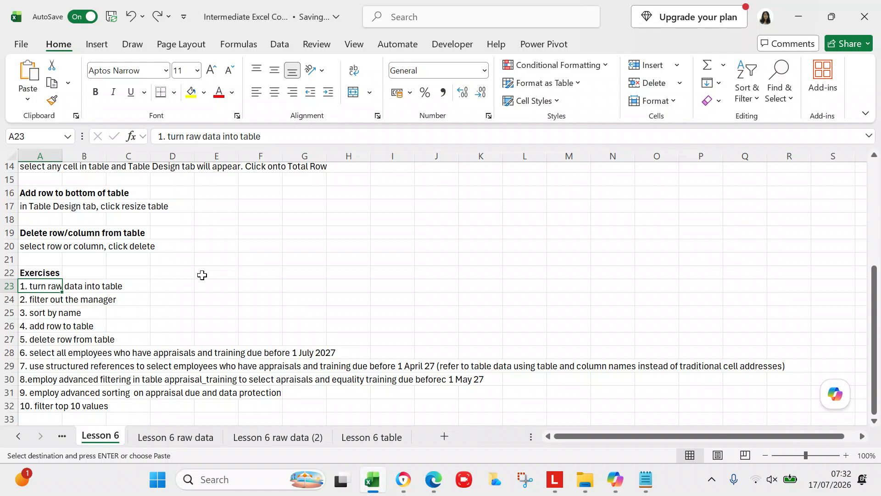
click(35, 300)
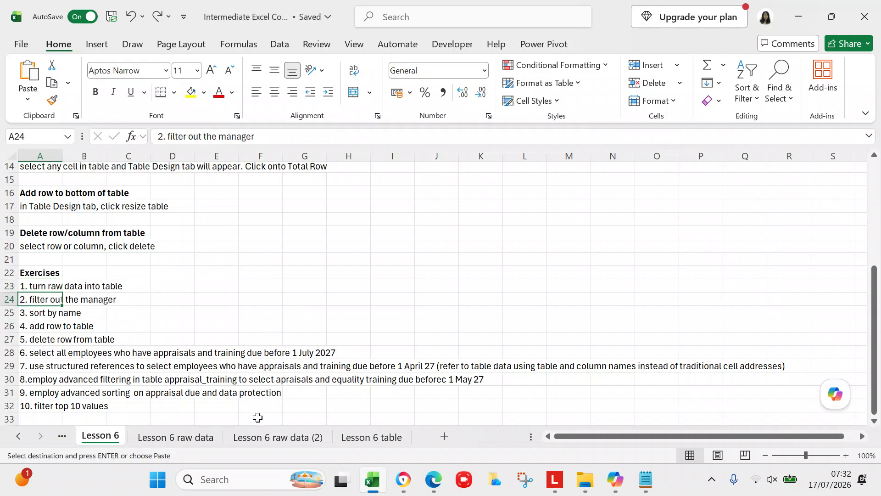
Step: Filter the Name column of the table on Lesson 6 raw data (2) to show only Manager
click(254, 442)
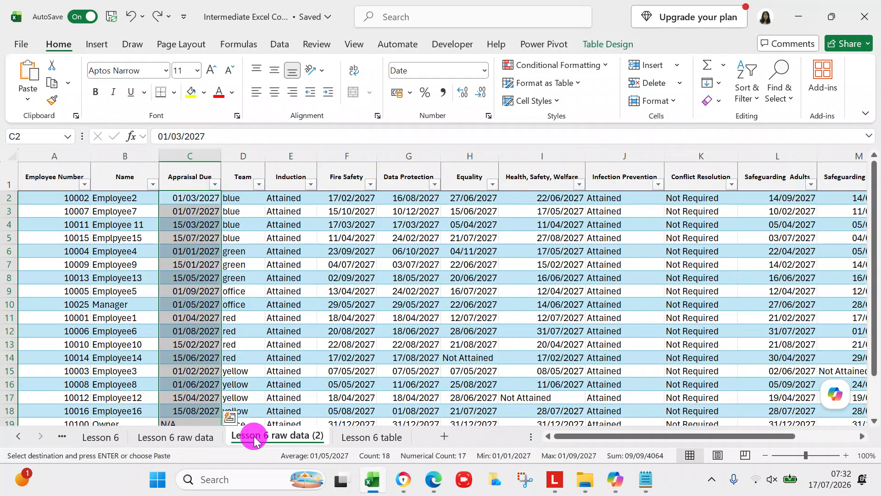
click(267, 313)
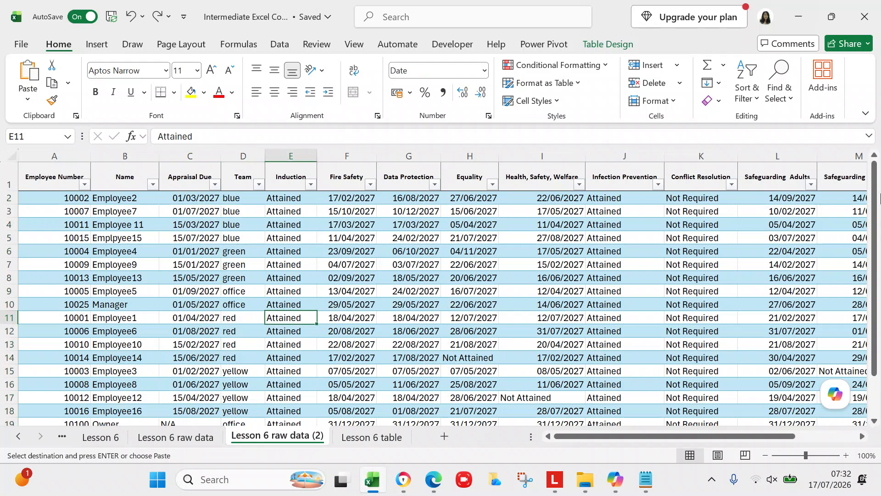
click(154, 184)
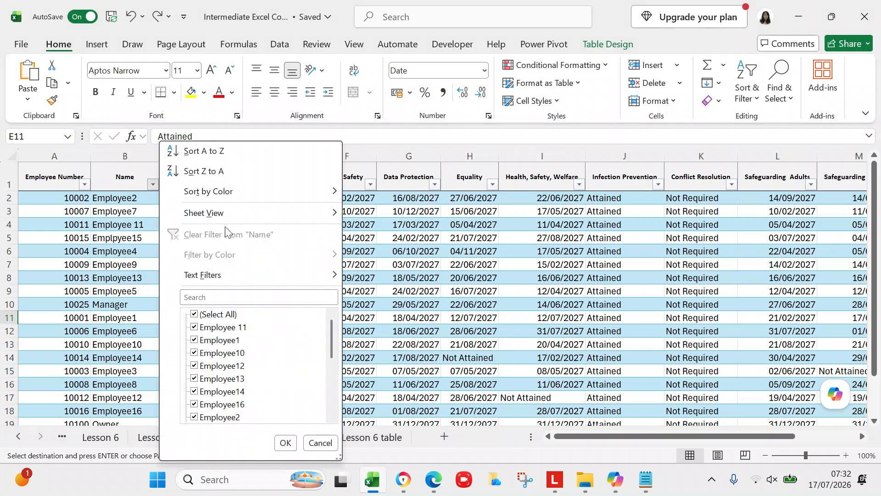
click(195, 314)
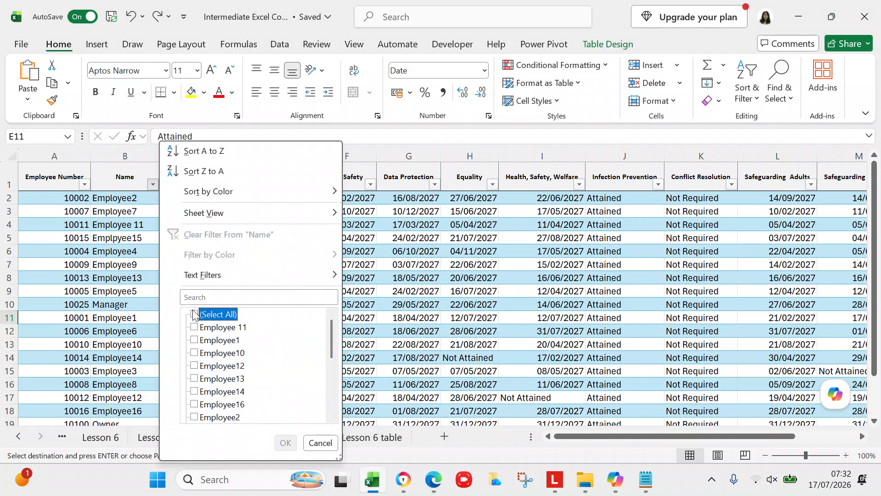
click(330, 346)
drag(330, 346, 324, 398)
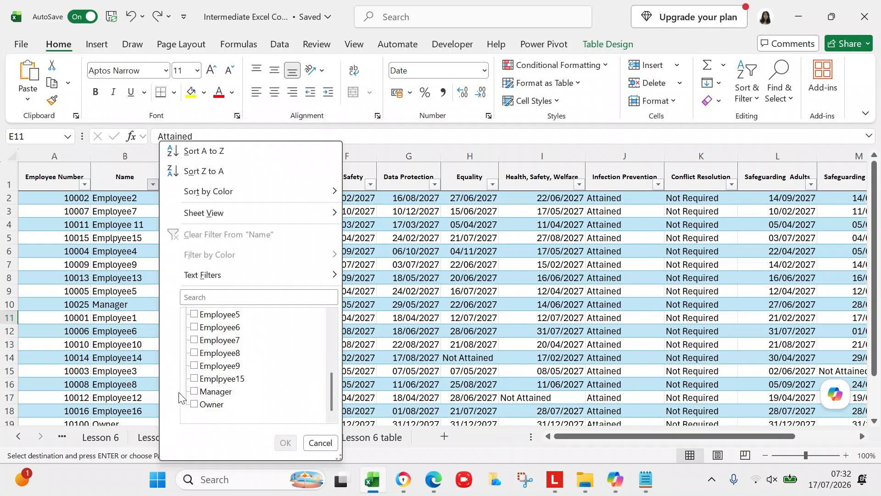
click(194, 392)
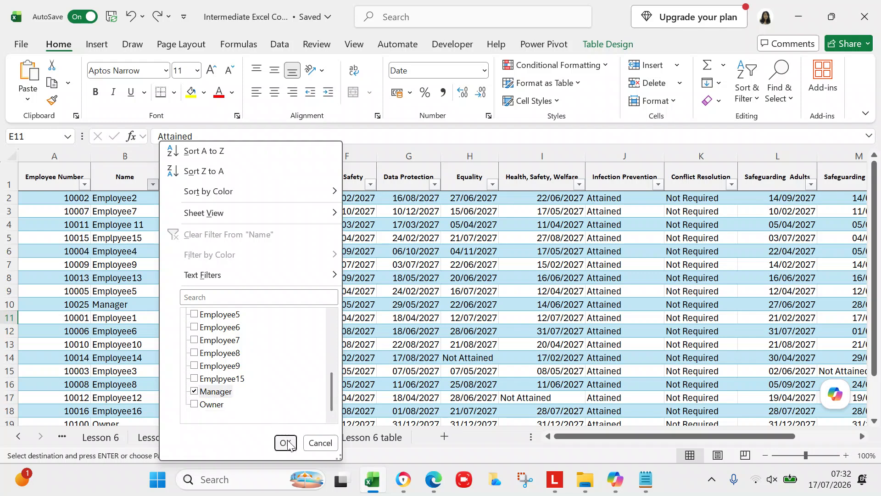
click(285, 443)
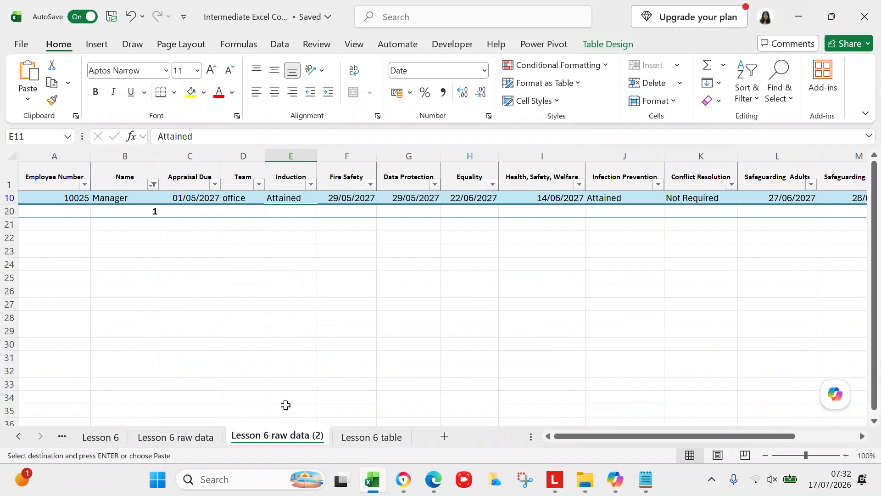
Step: Change the Name column filter to show only Owner instead of Manager
click(153, 184)
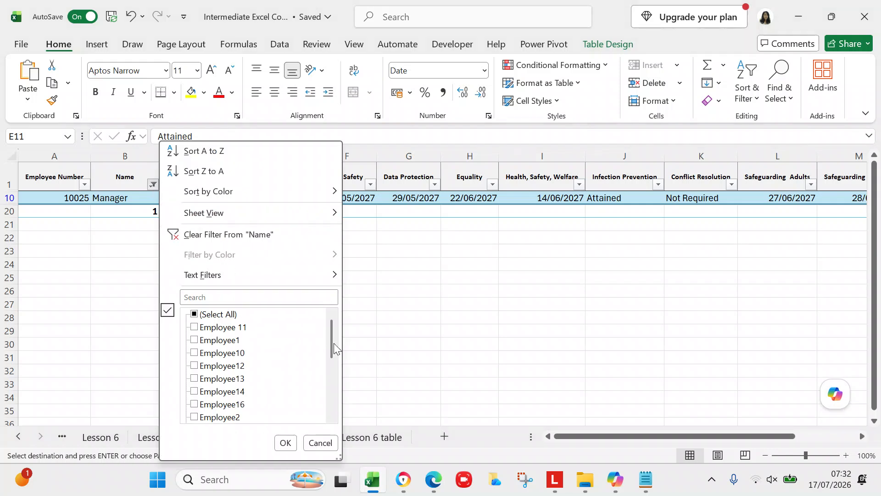
drag(334, 342, 335, 407)
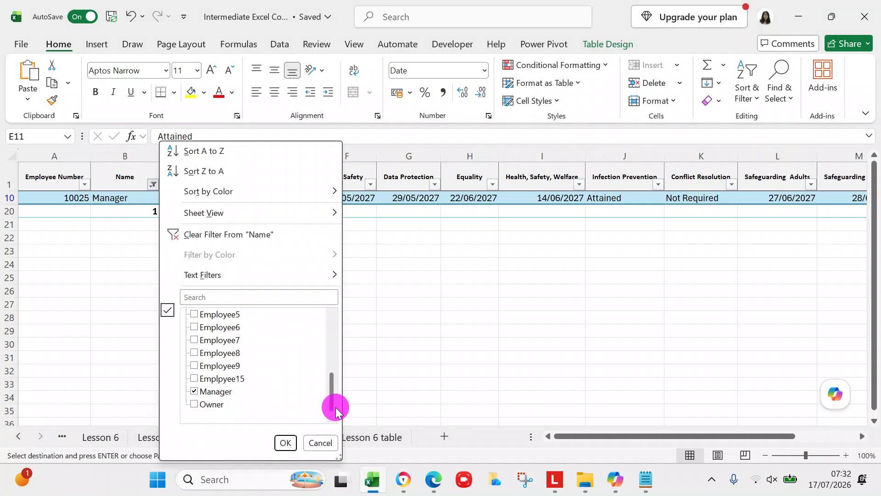
click(194, 390)
click(197, 404)
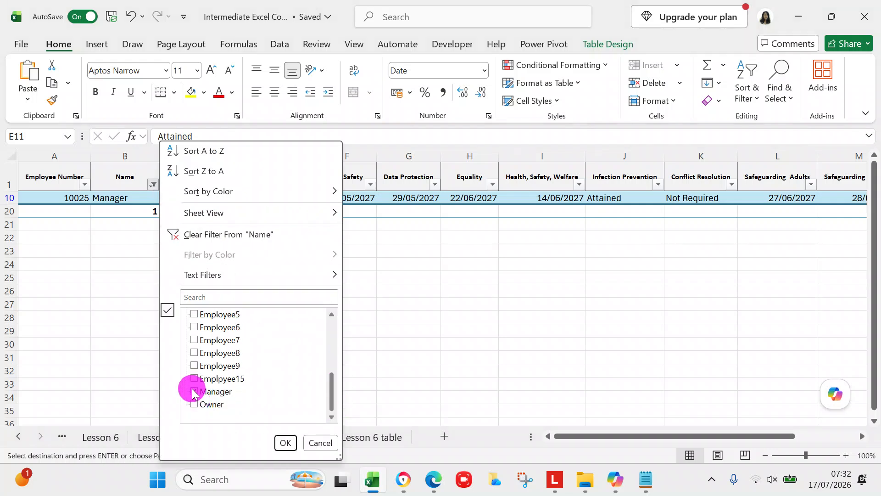
click(194, 391)
click(194, 403)
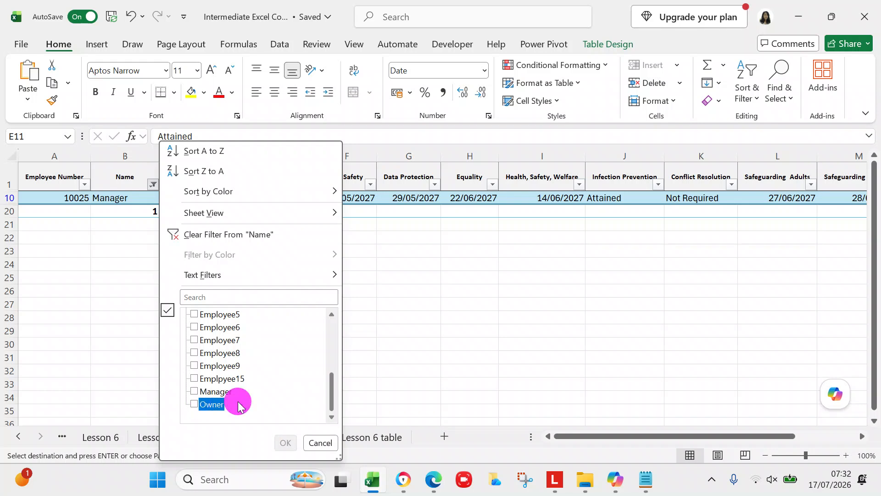
click(195, 403)
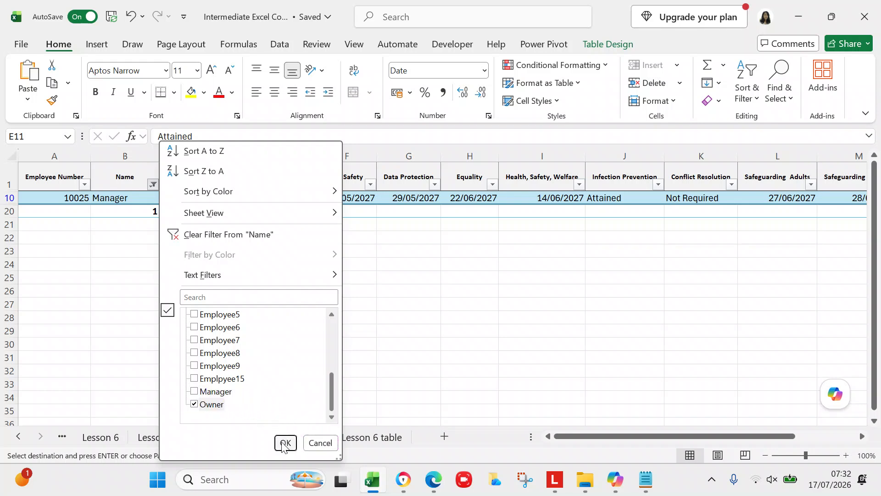
click(285, 443)
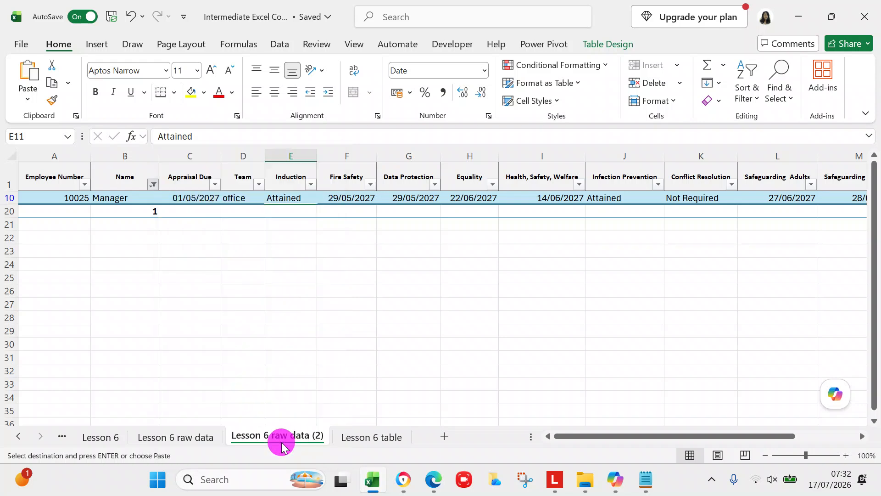
Step: Change the Name column filter from Owner to Employee 11, Employee1 and Employee9
click(152, 184)
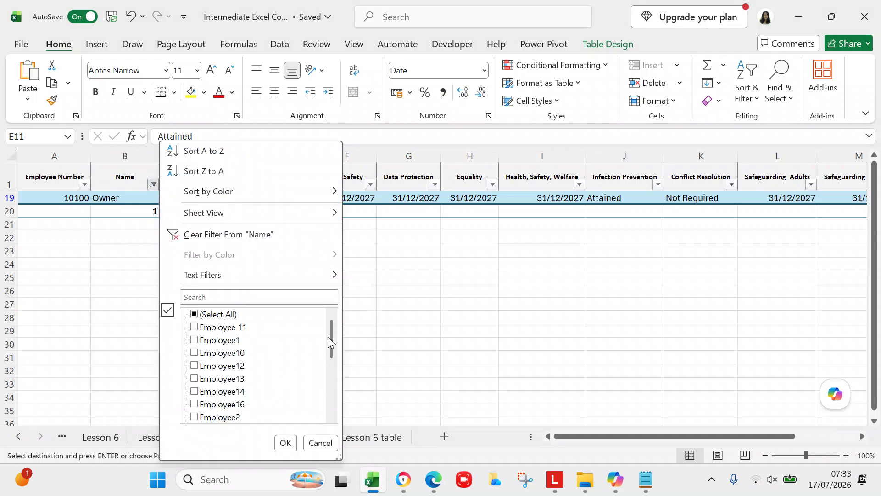
drag(330, 340, 335, 416)
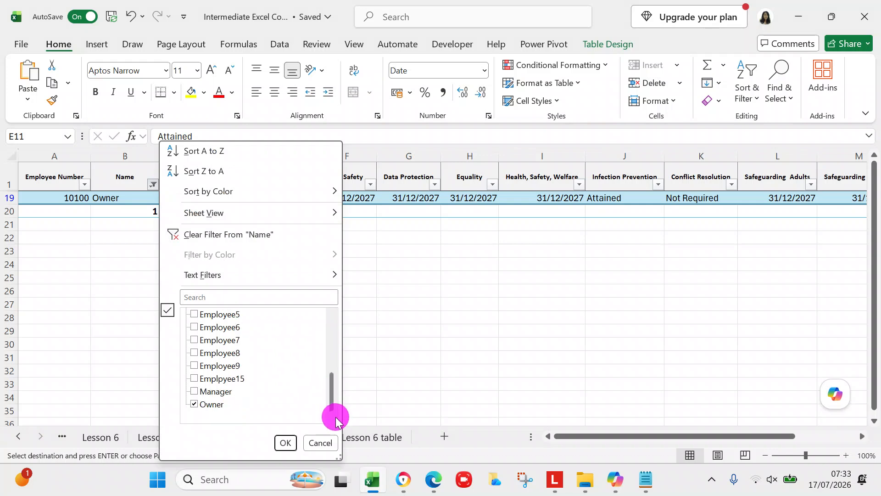
click(195, 404)
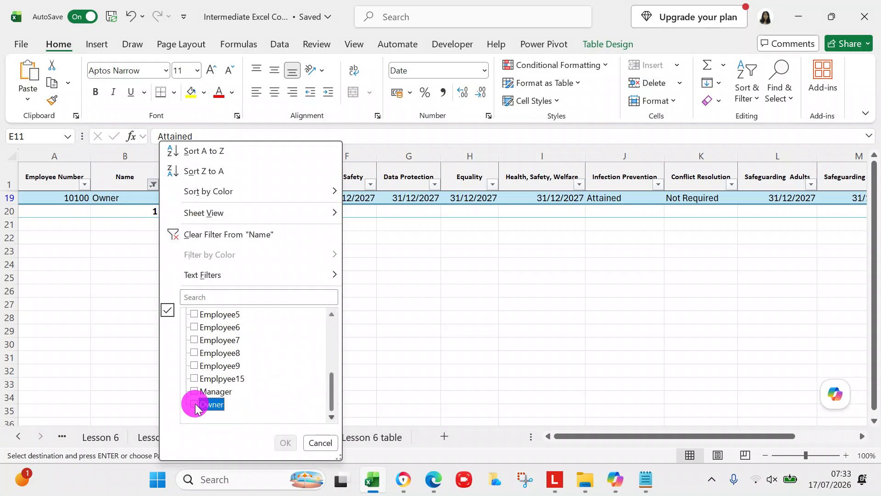
click(194, 365)
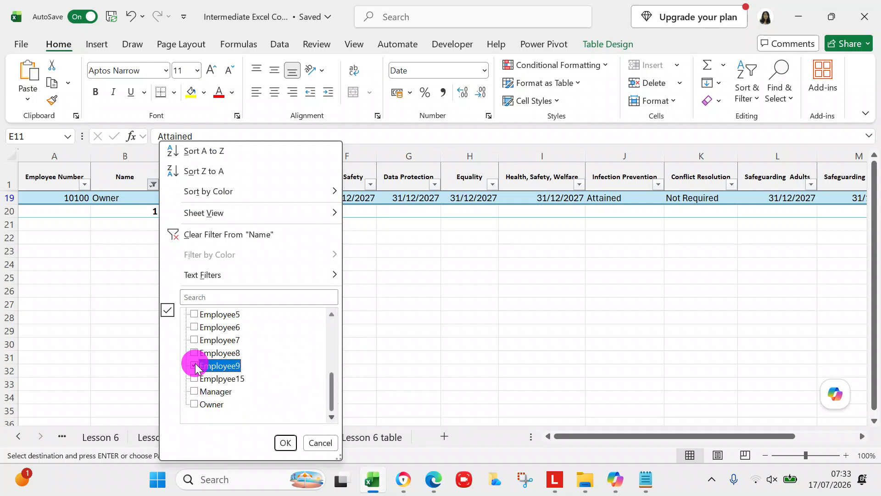
click(285, 443)
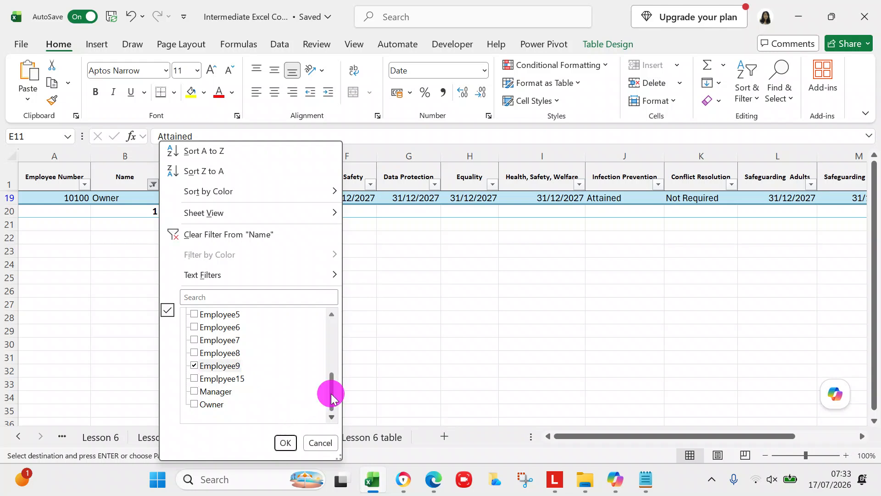
drag(331, 394, 329, 328)
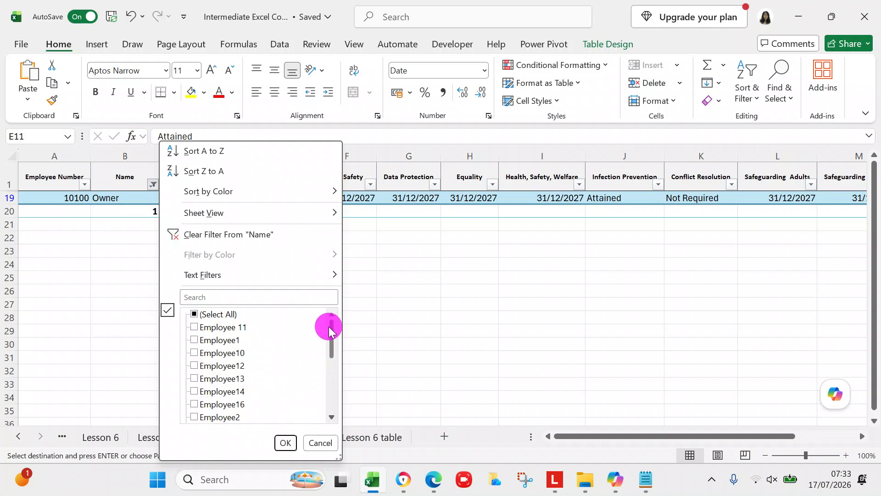
click(193, 327)
click(196, 340)
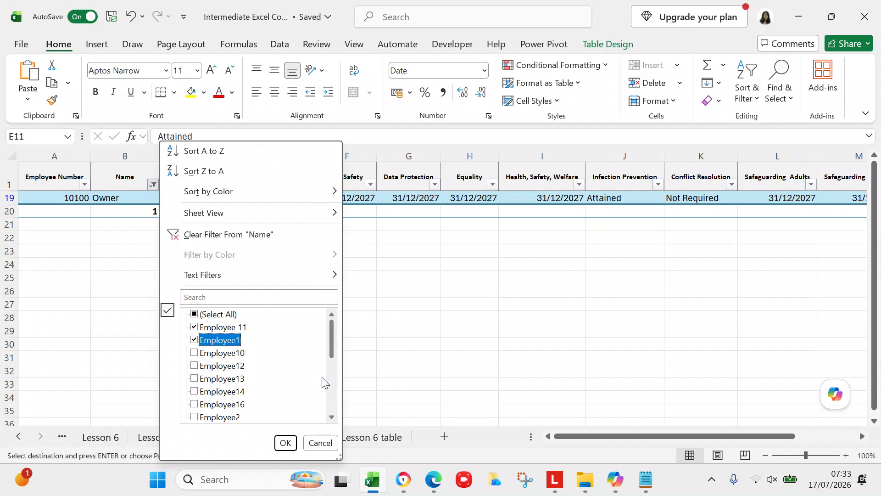
drag(329, 350, 326, 407)
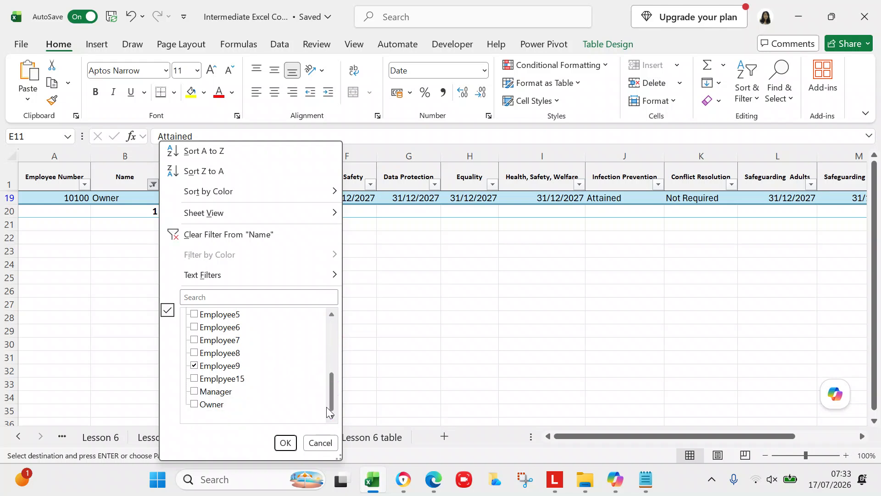
click(285, 442)
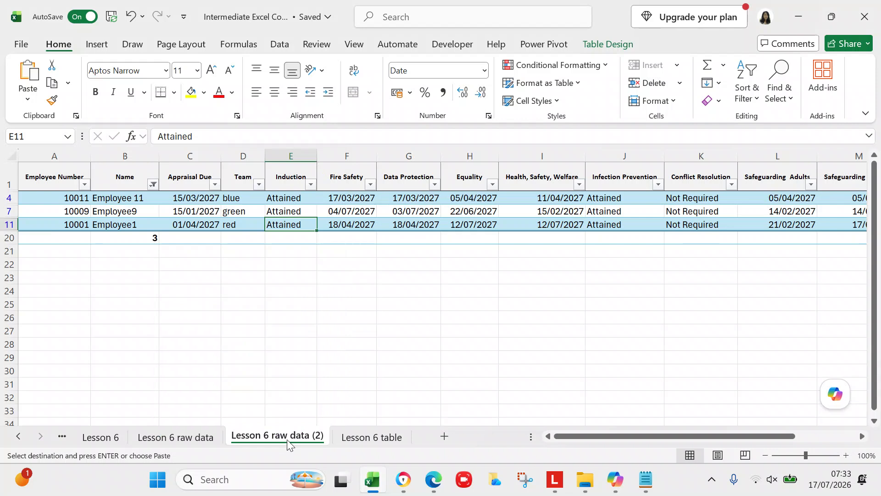
Step: Reselect all names in the Name column filter and check the table down to its total row
click(153, 184)
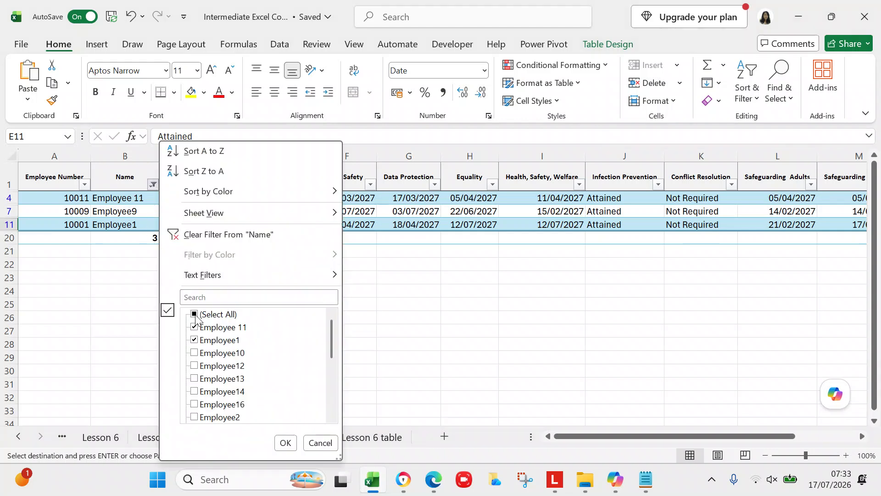
click(194, 315)
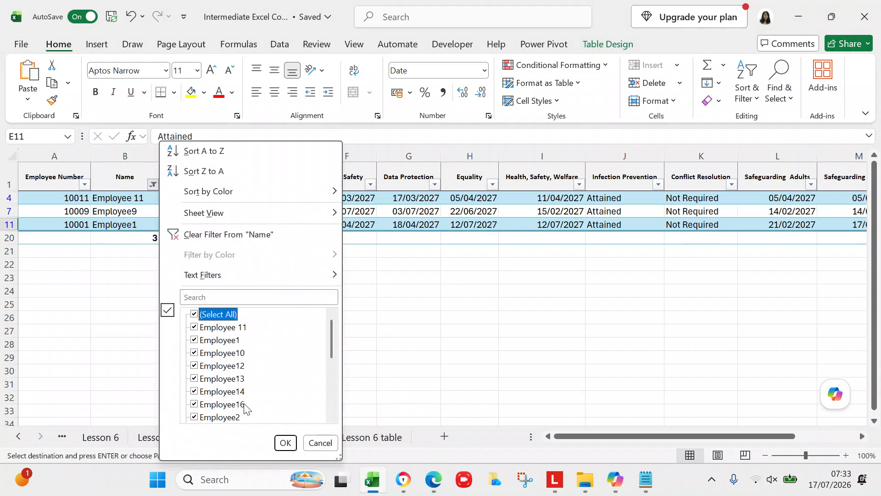
click(290, 443)
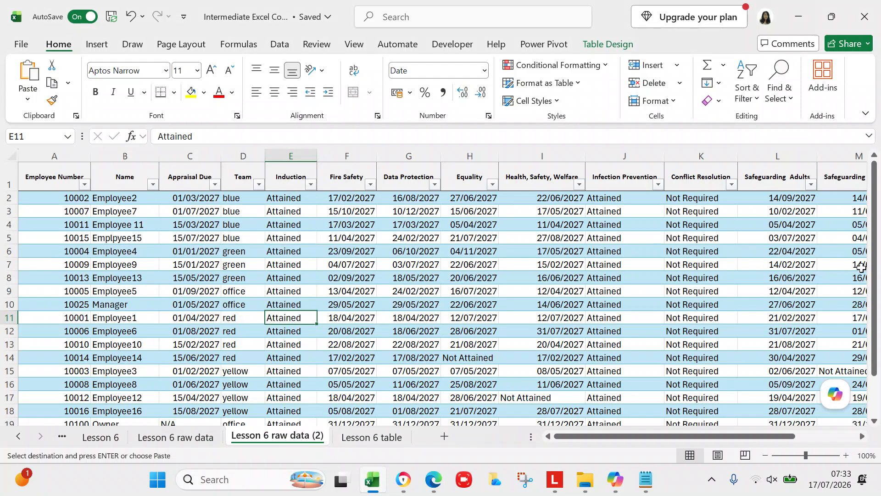
drag(874, 275, 878, 367)
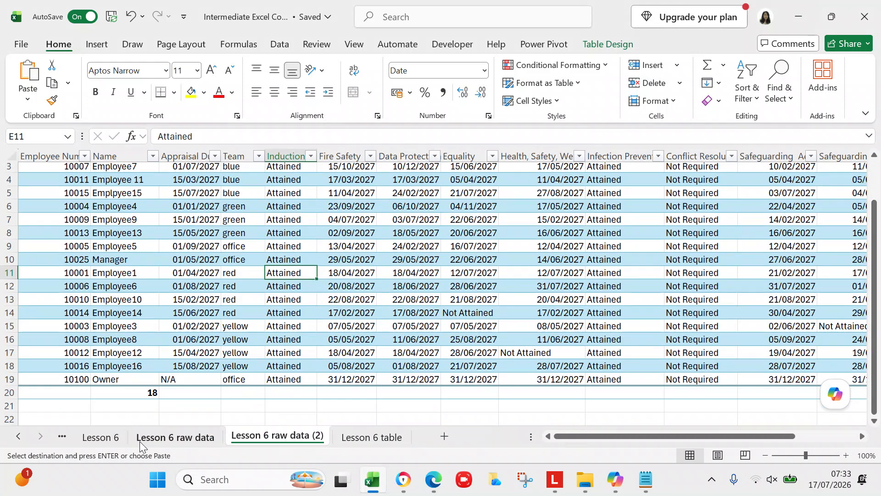
Step: Mark exercise 3 on the Lesson 6 sheet and sort the Lesson 6 raw data (2) table by Name, cell values, A to Z
click(100, 437)
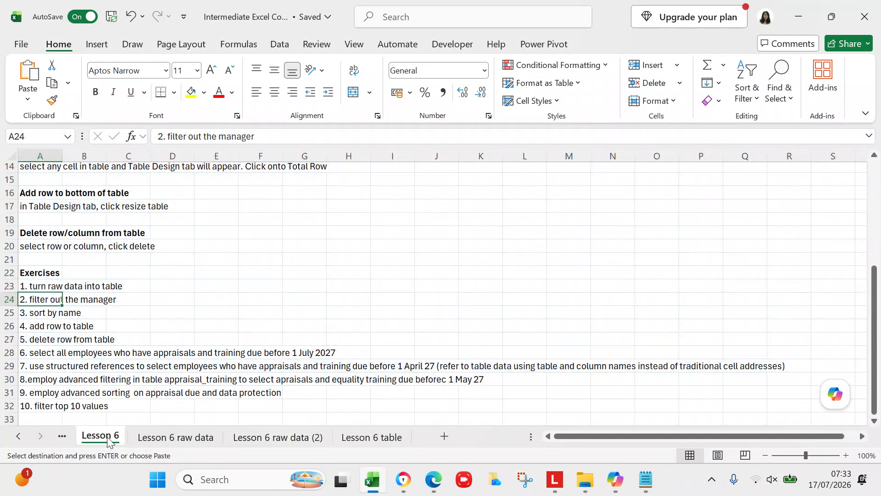
click(39, 312)
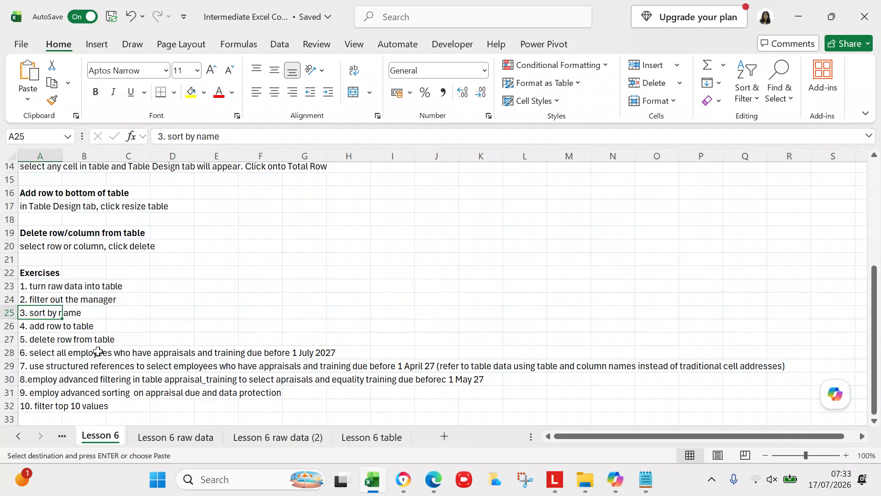
click(255, 441)
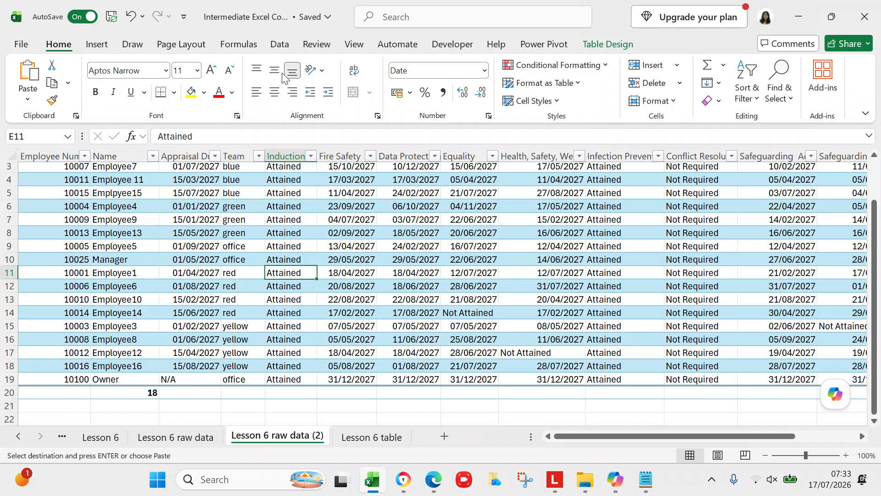
click(278, 49)
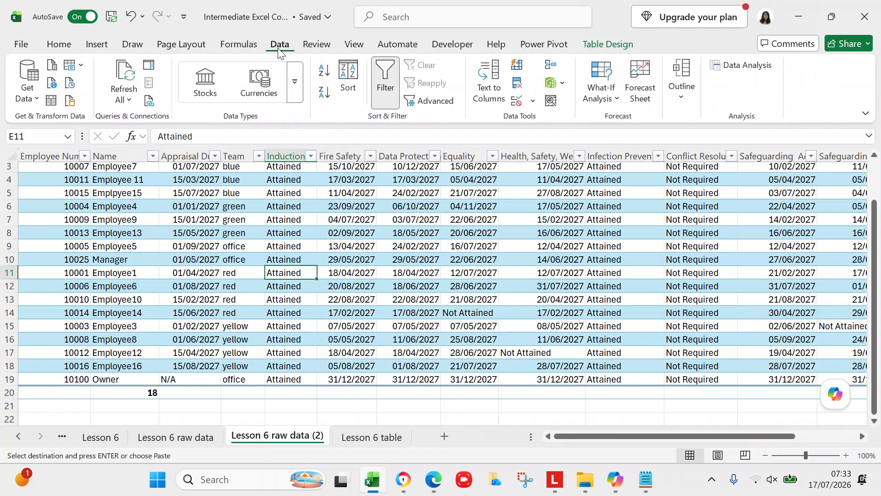
click(350, 77)
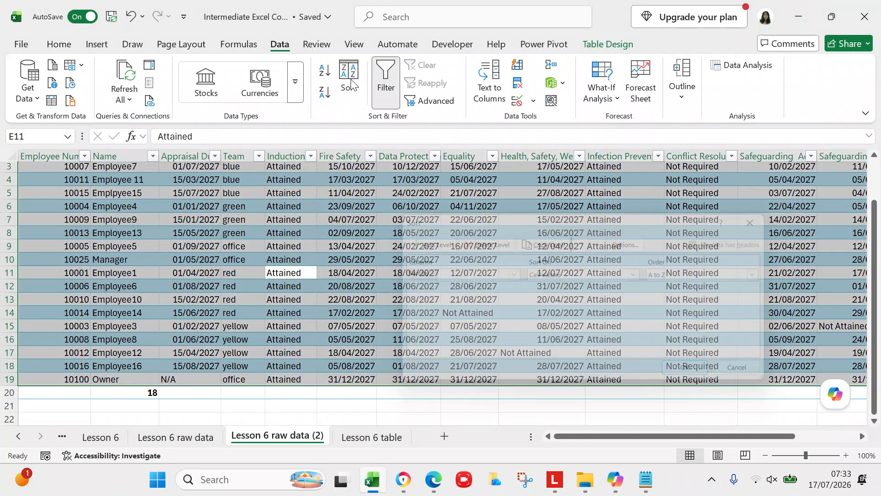
click(511, 274)
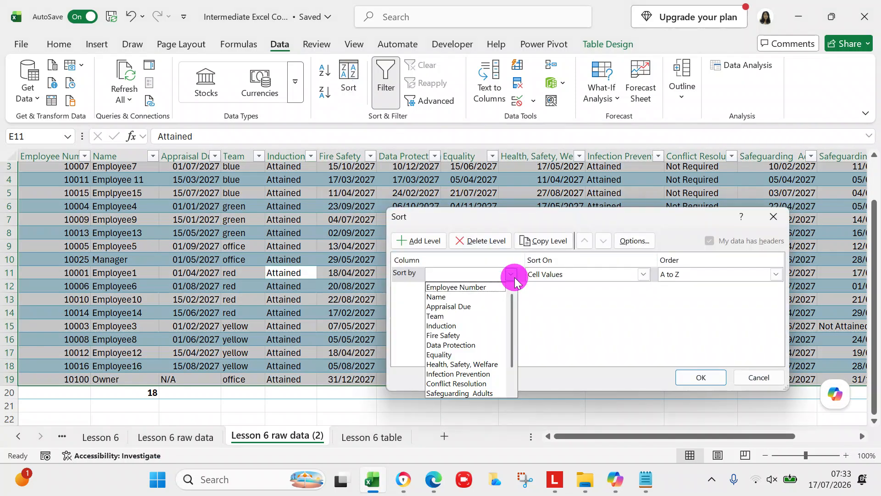
click(482, 297)
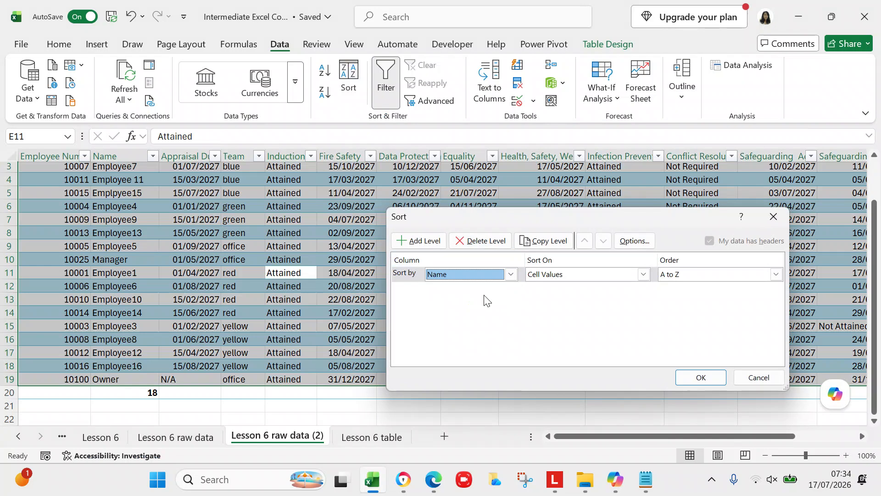
click(693, 379)
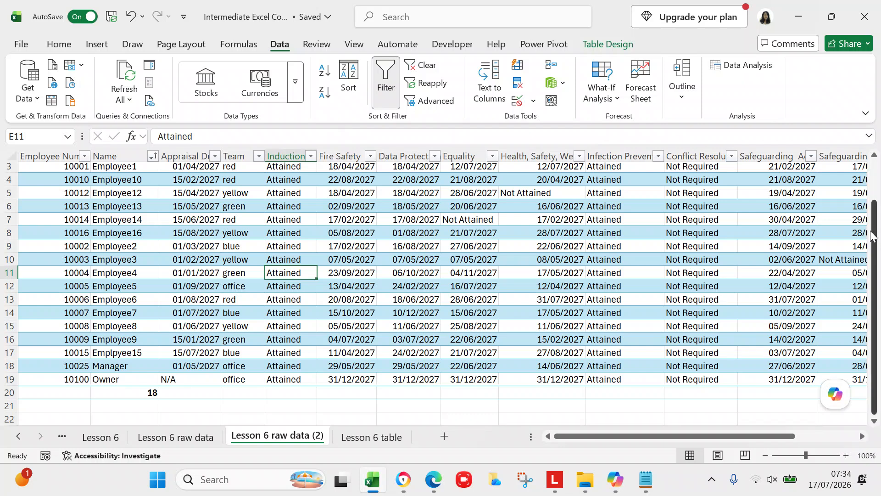
Step: Remove the space from the name in cell B2 so it reads Employee11, matching the other entries in the Name column
drag(876, 247, 877, 228)
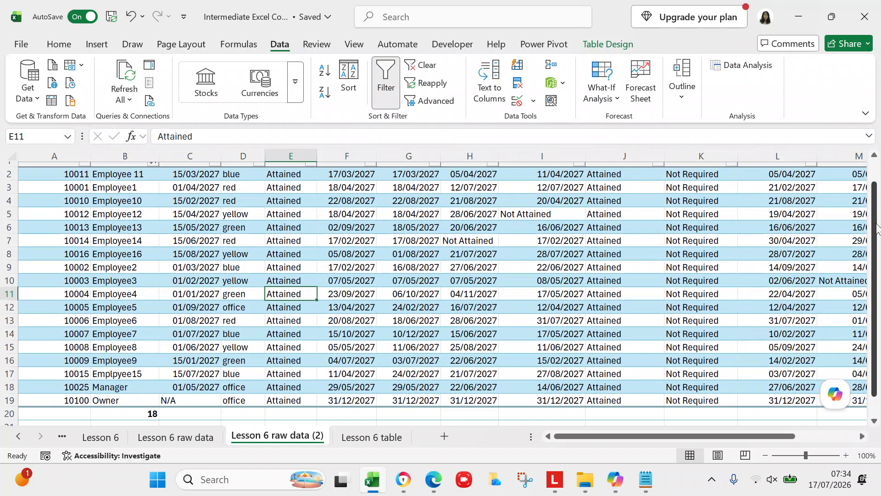
click(139, 190)
double_click(131, 184)
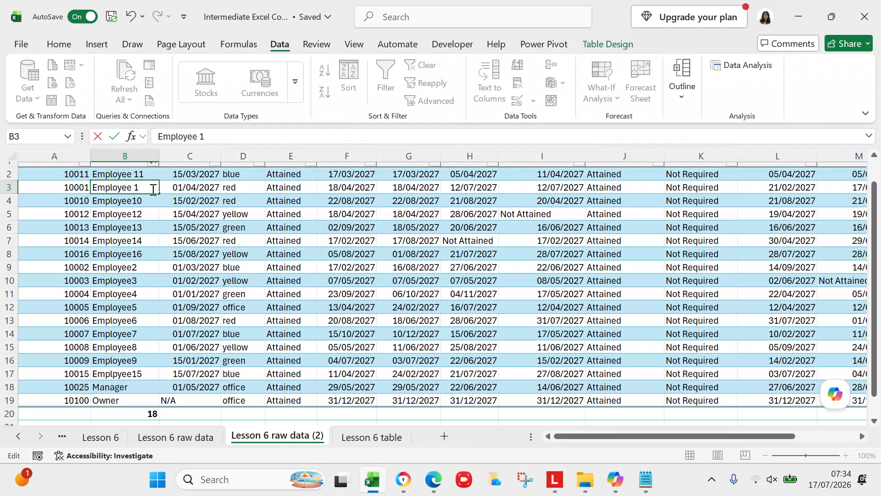
double_click(135, 173)
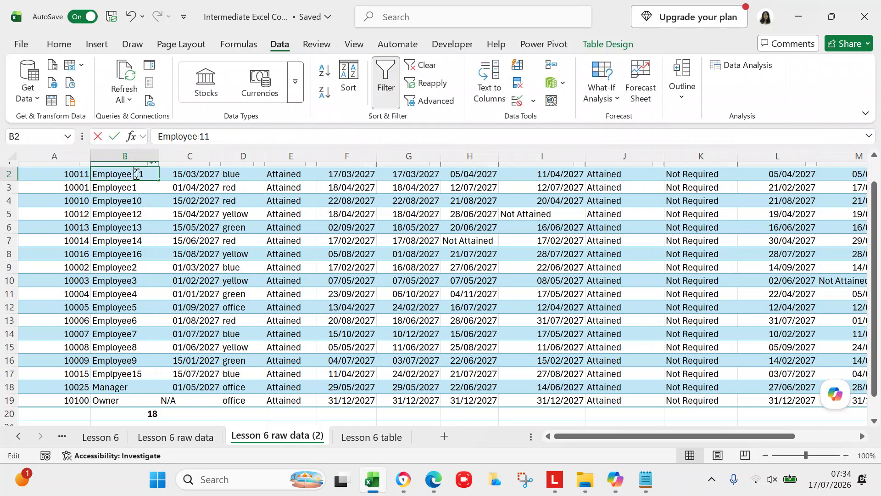
key(BackSpace)
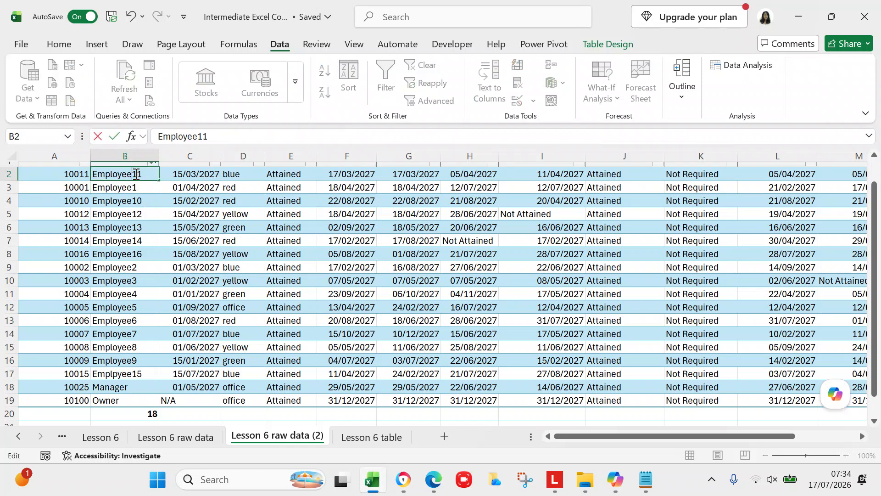
click(212, 198)
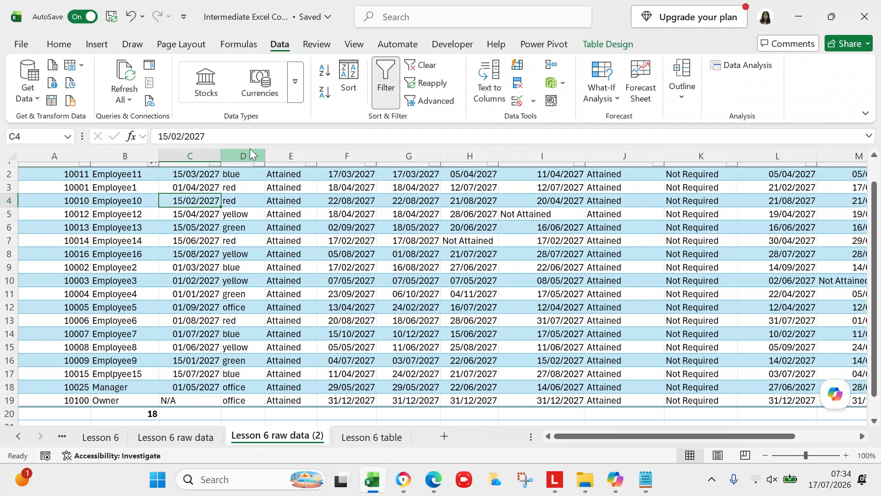
Step: Sort the table again by Name from A to Z with the corrected entry and check the order from the header row
click(347, 83)
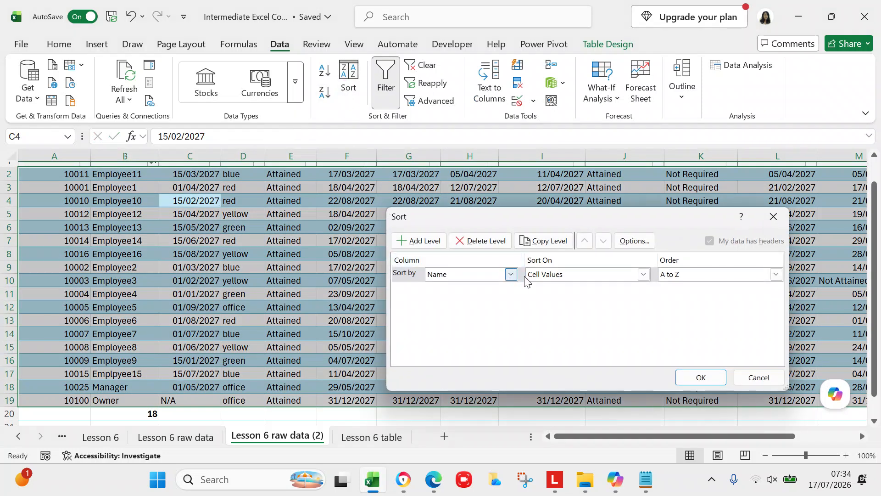
click(689, 379)
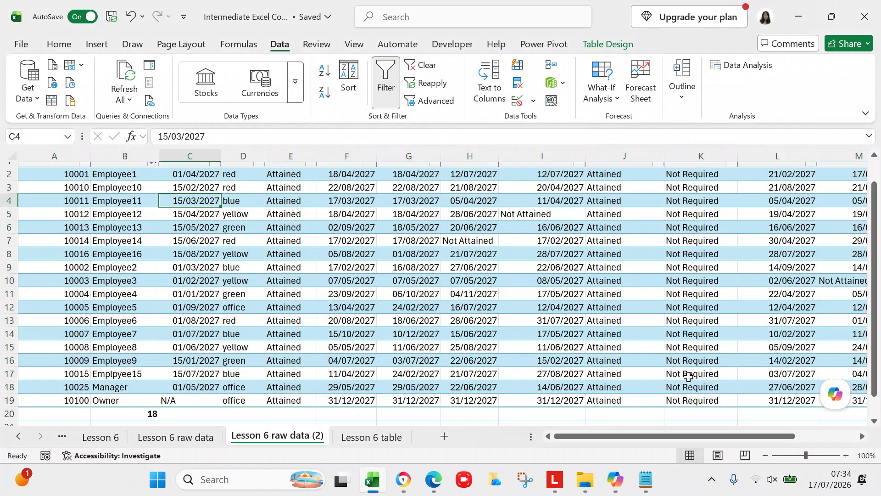
drag(875, 280, 874, 257)
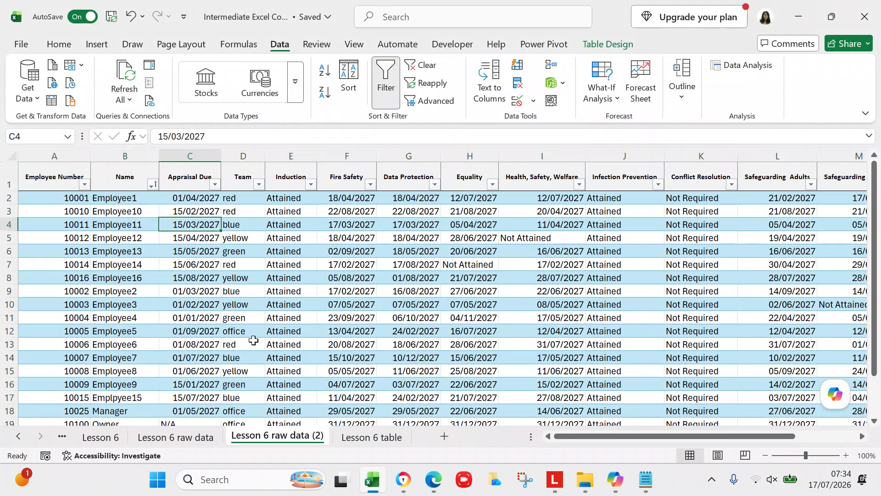
Step: For exercise 4, add a row to the Lesson 6 raw data (2) table by resizing it to $A$1:$O$21, and undo the resize
click(105, 440)
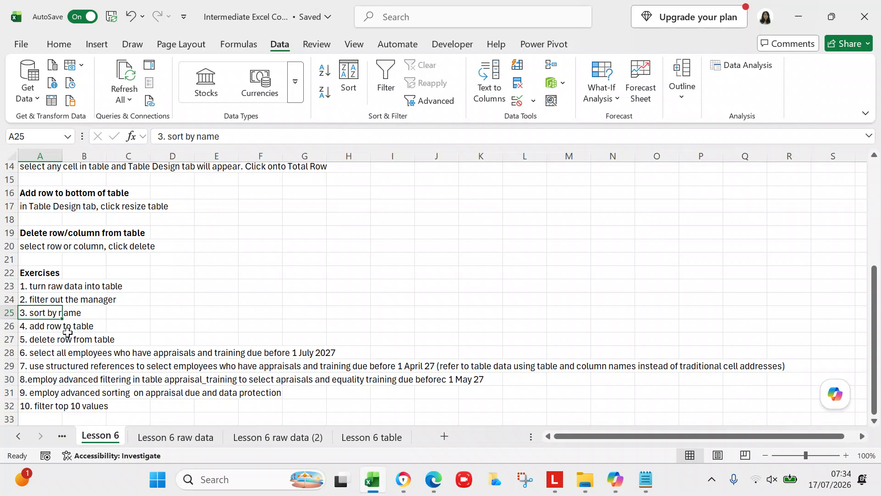
click(51, 328)
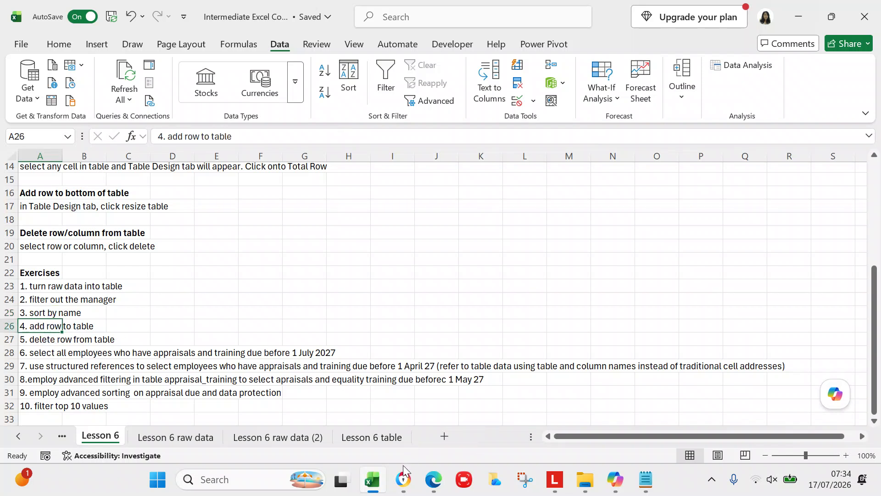
mouse_move(374, 485)
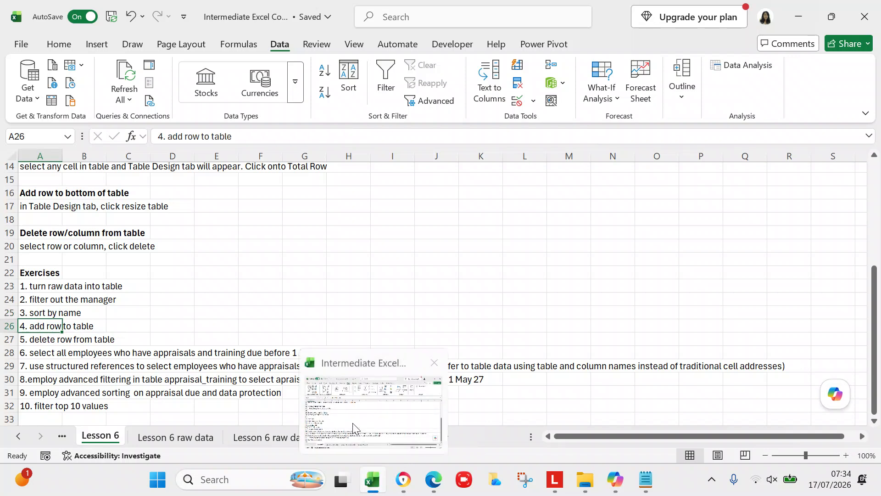
click(258, 439)
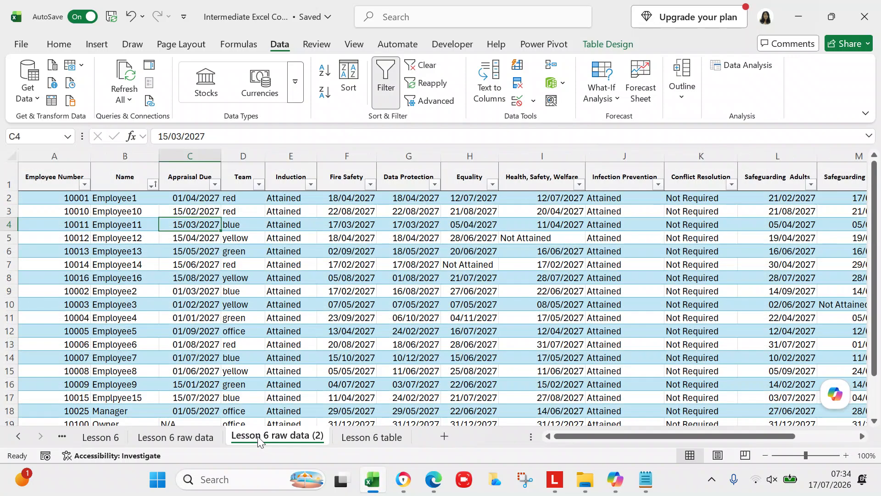
drag(879, 238, 876, 391)
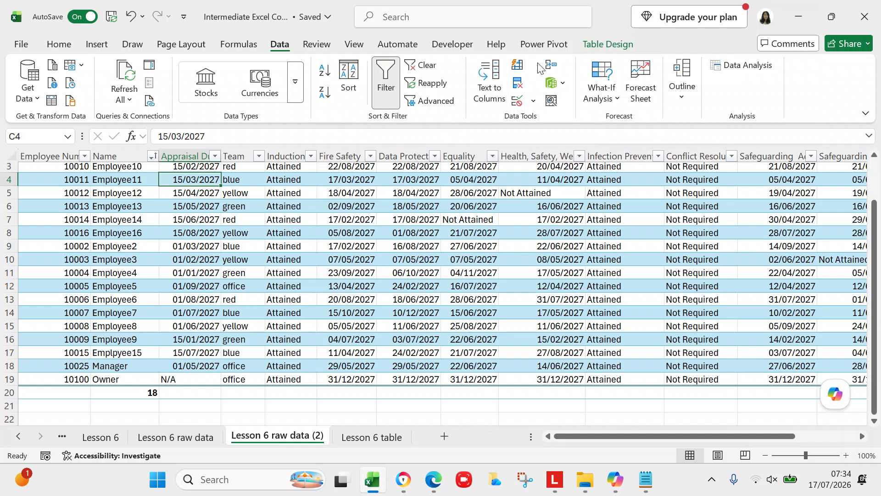
click(597, 44)
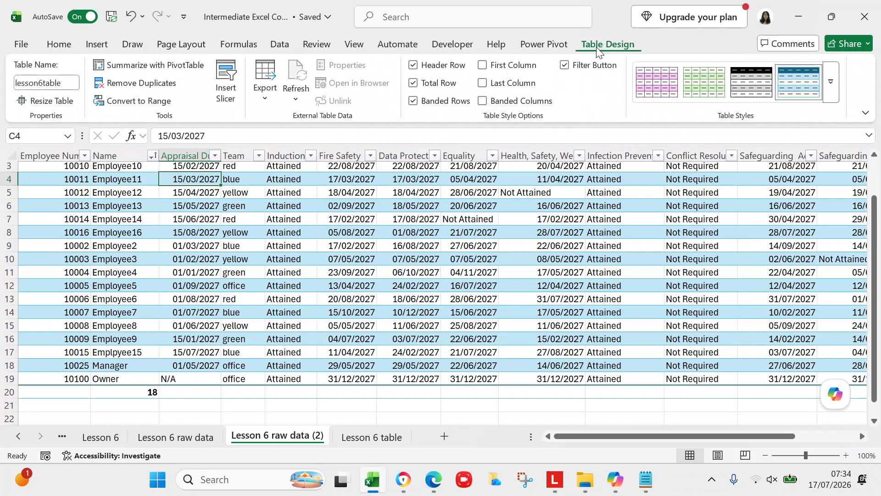
click(66, 101)
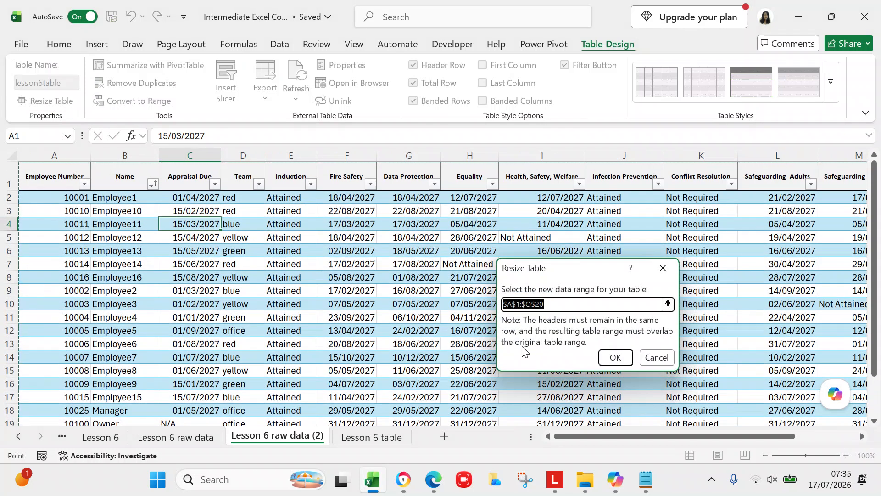
click(560, 307)
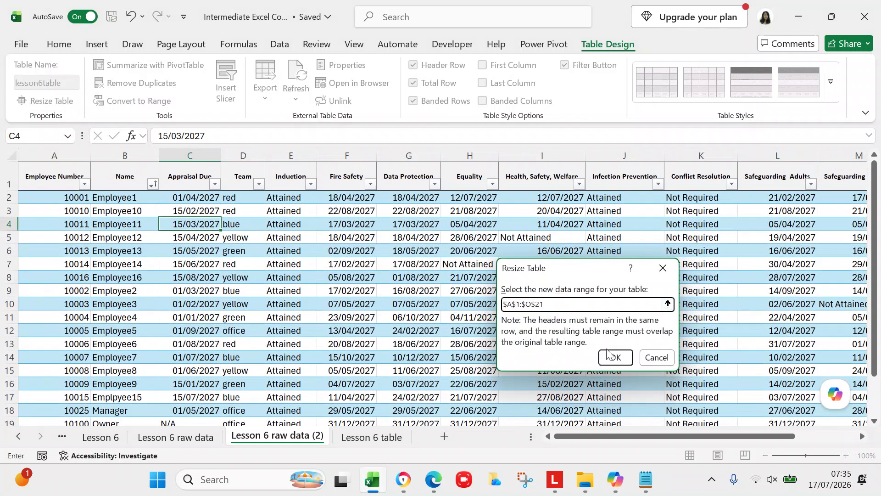
click(615, 358)
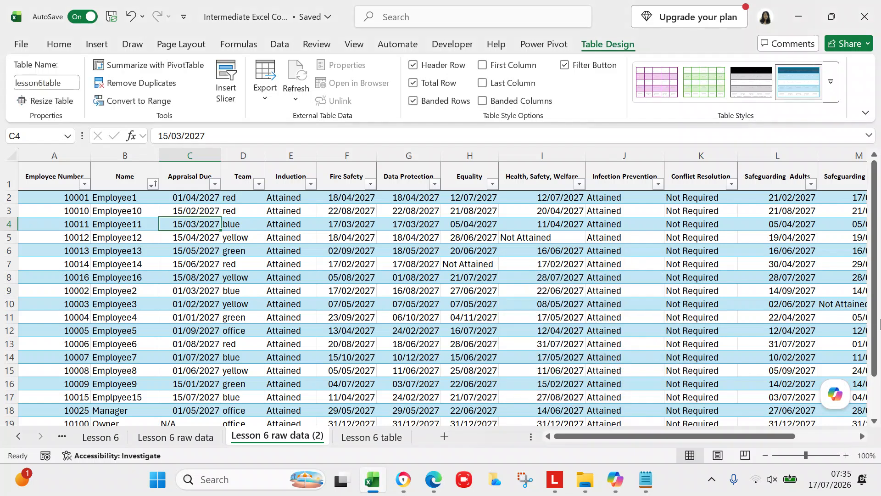
drag(875, 314, 876, 386)
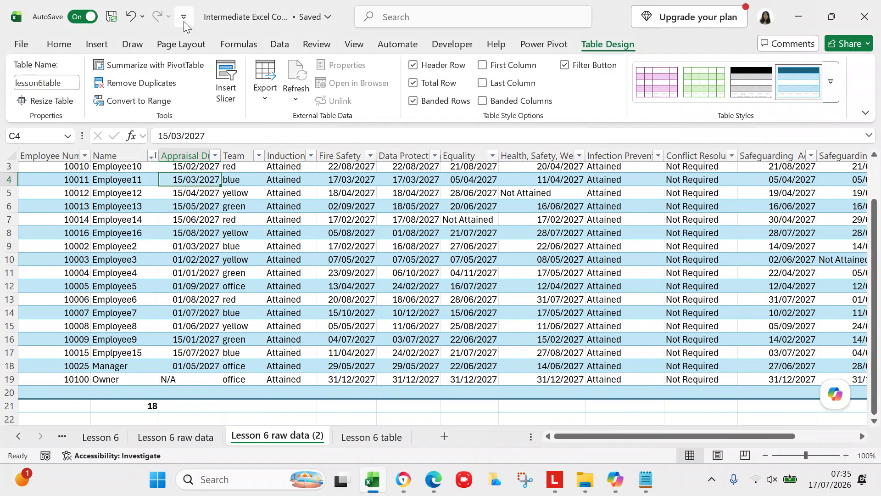
click(131, 18)
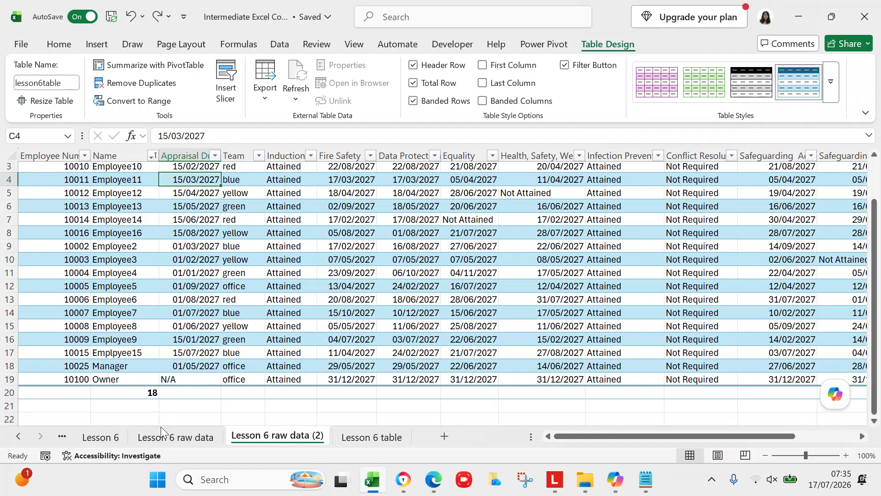
Step: For exercise 5, delete row 11, Employee4, from the Lesson 6 raw data (2) table and undo the deletion
click(102, 431)
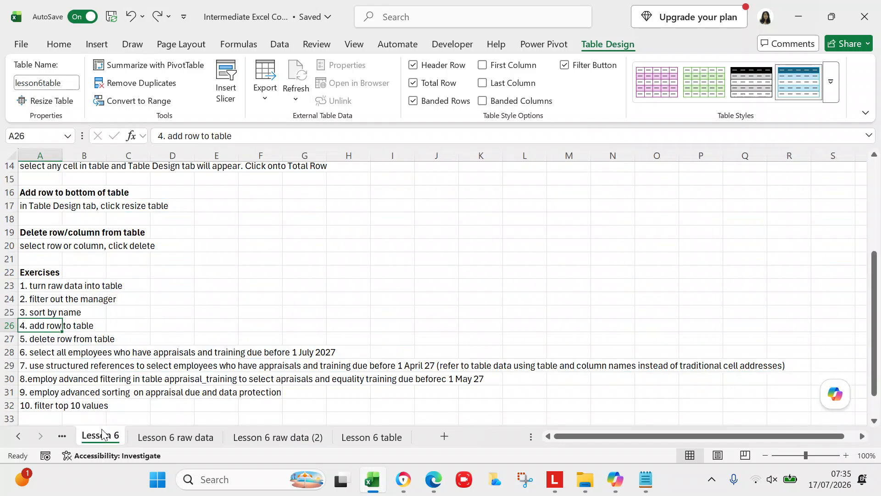
click(55, 339)
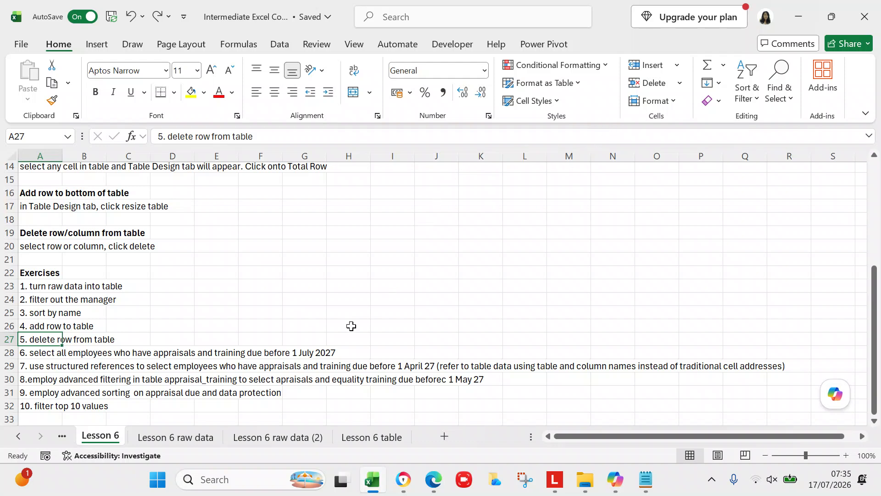
click(298, 436)
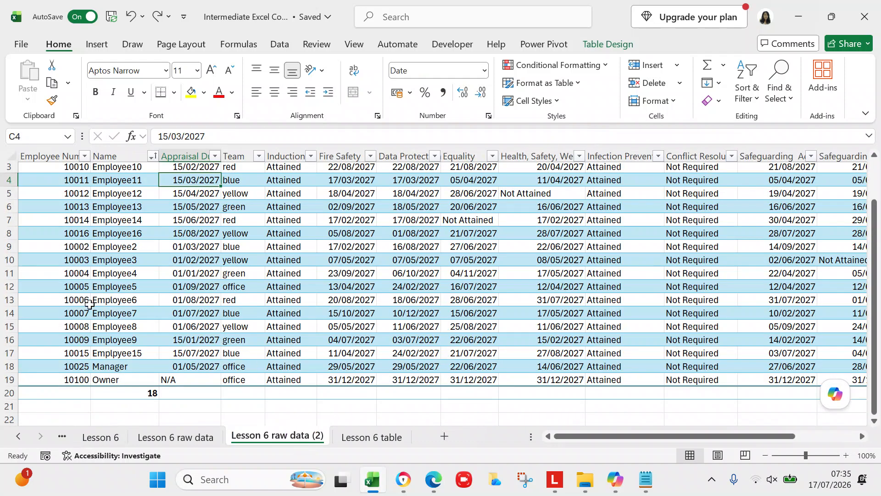
click(9, 274)
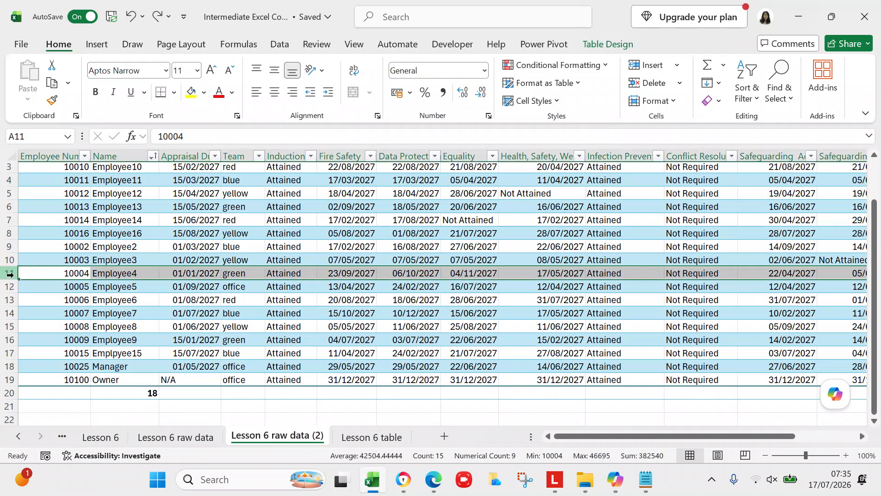
right_click(63, 274)
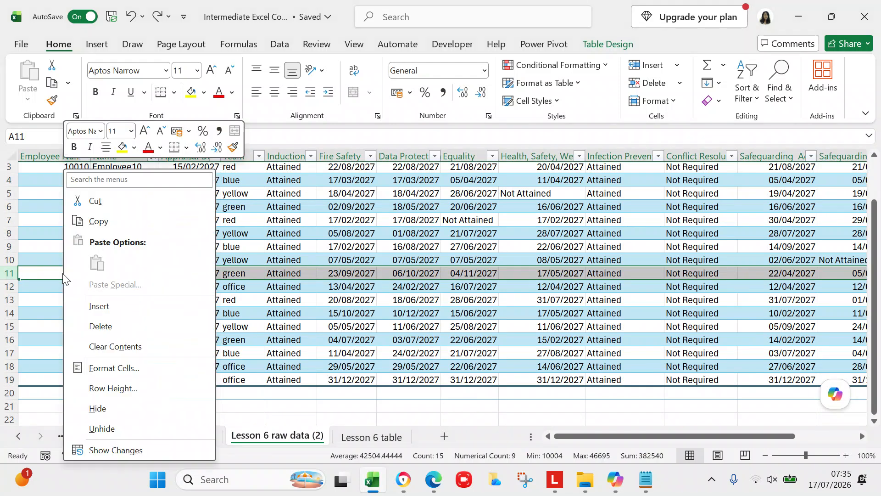
click(100, 326)
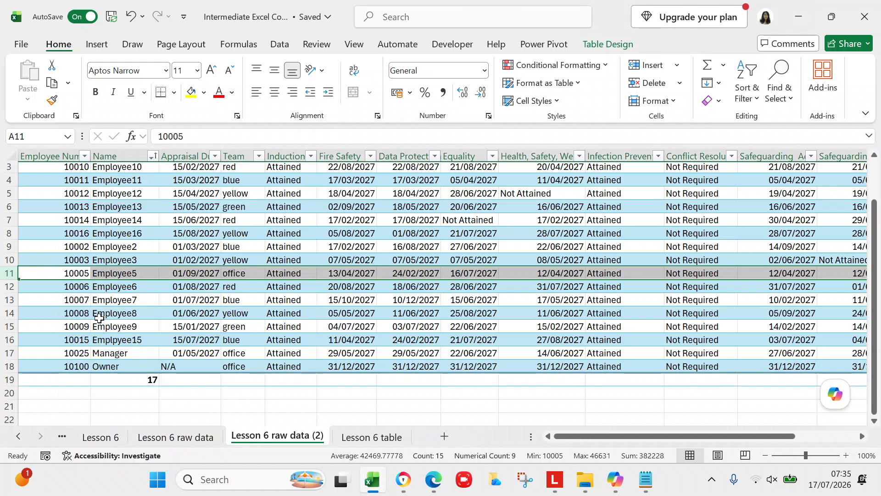
click(133, 17)
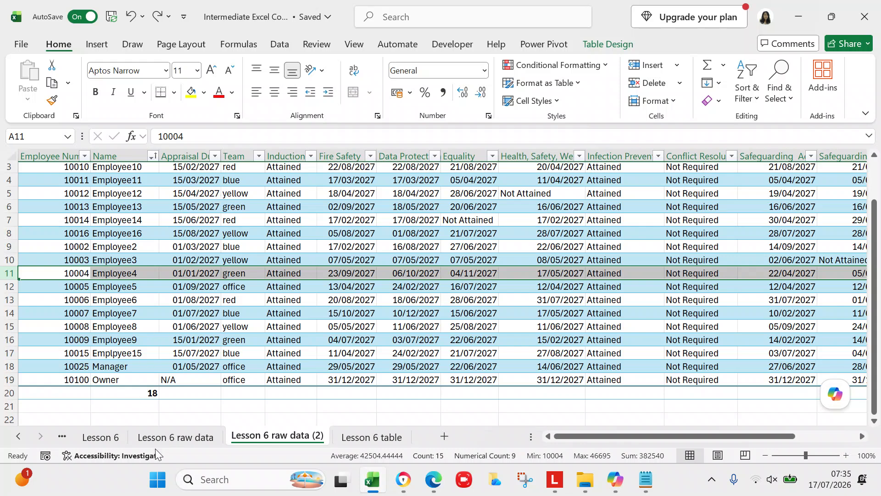
Step: Read exercise 6 on the Lesson 6 sheet and look over the table and employee results below it on the Lesson 6 table sheet
click(101, 436)
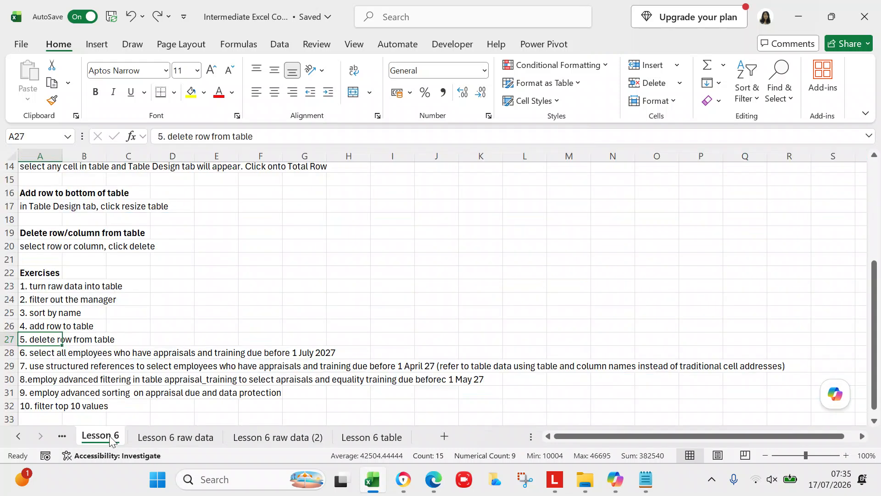
click(54, 352)
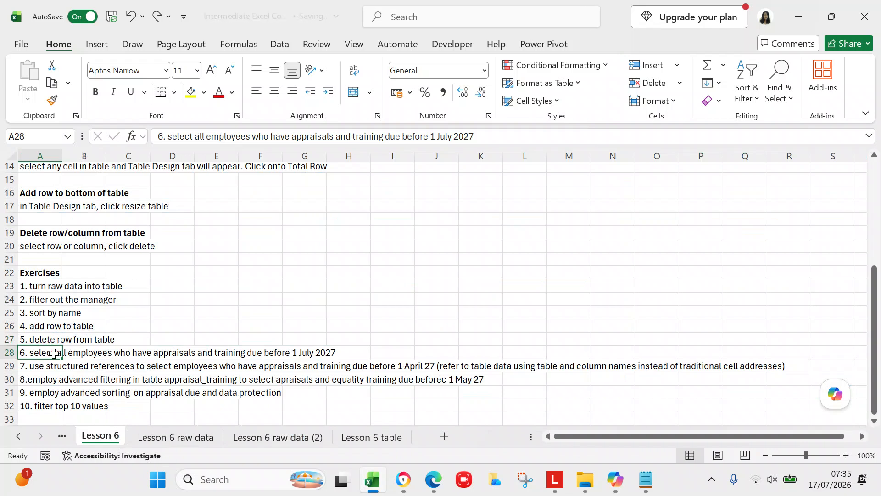
click(353, 439)
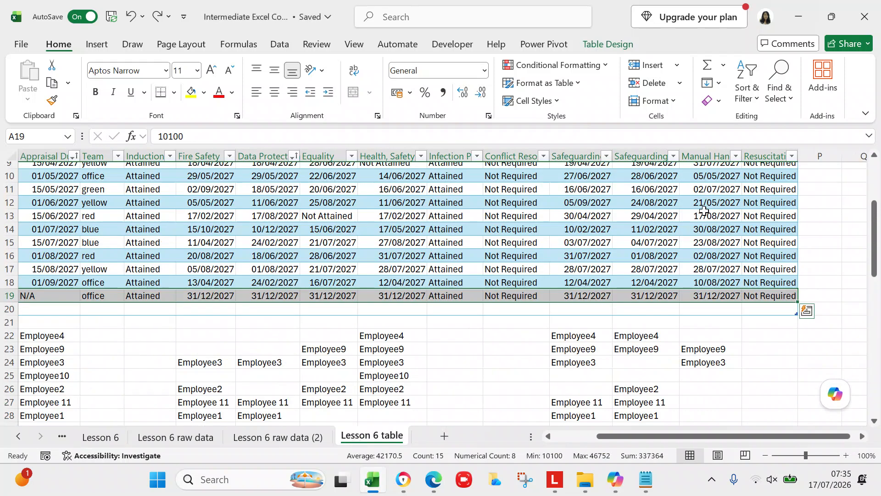
drag(874, 259, 877, 120)
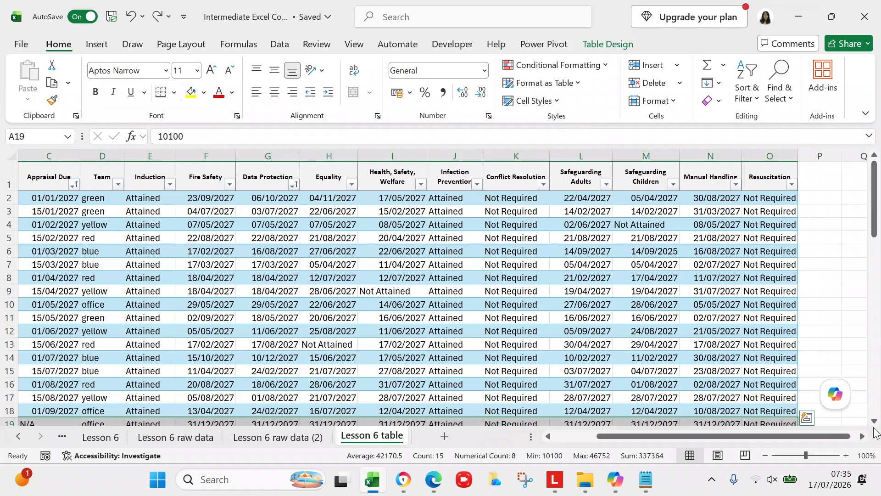
click(874, 421)
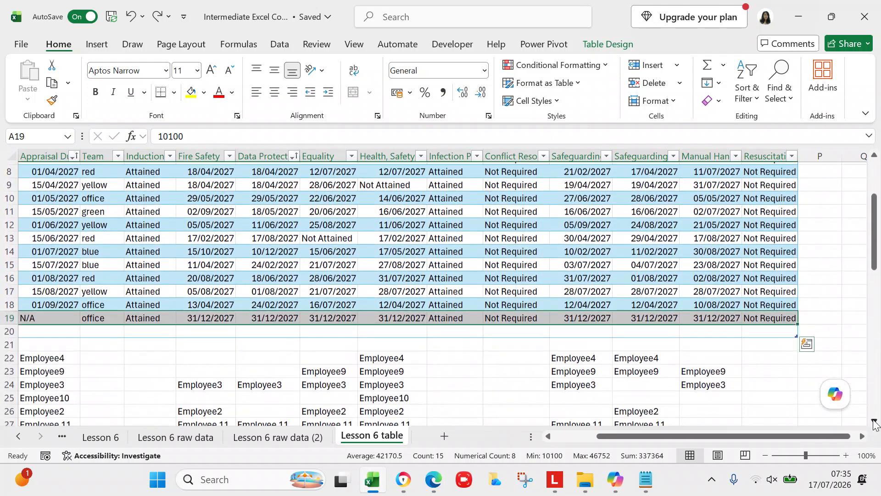
click(875, 421)
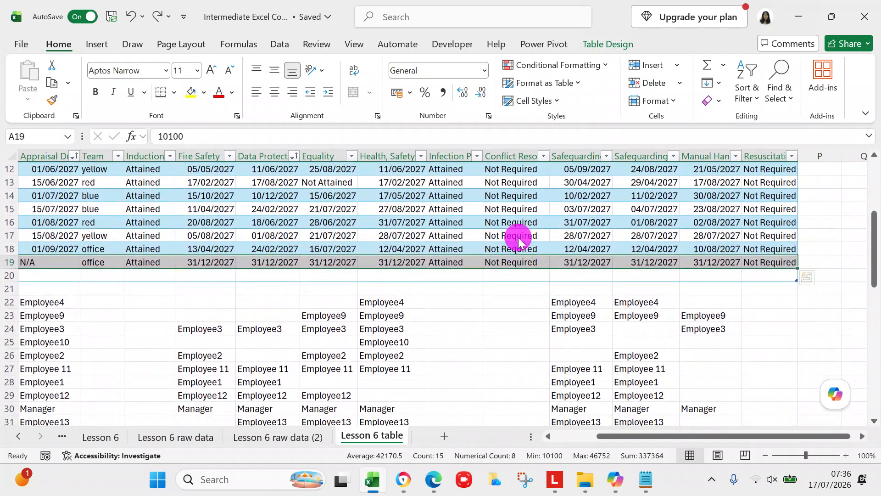
click(518, 235)
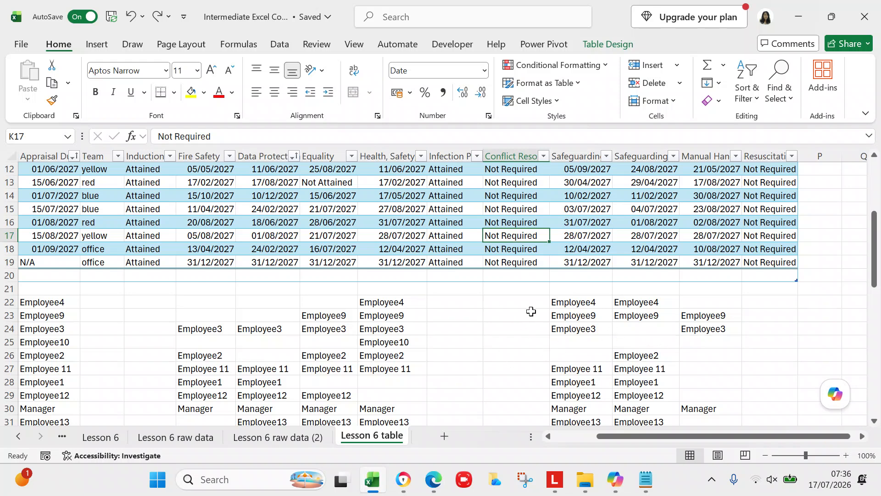
drag(872, 276, 875, 307)
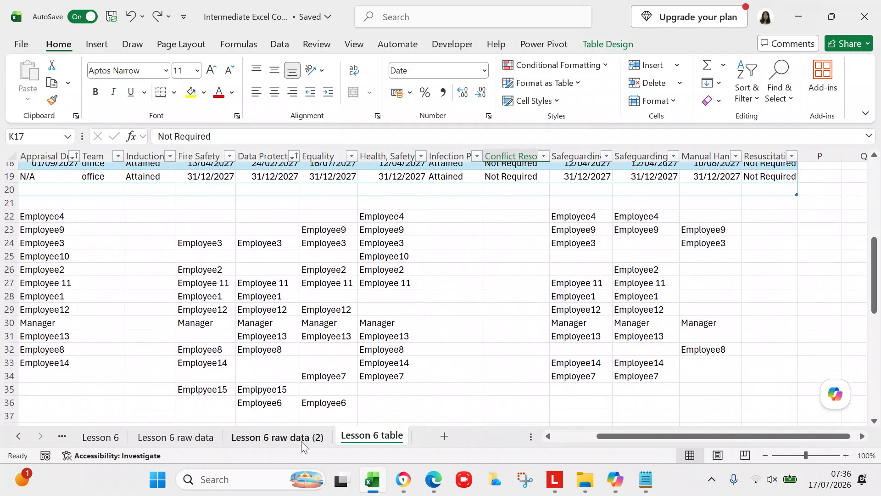
Step: Recheck the exercise 6 wording on the Lesson 6 sheet and inspect the formulas in column C below the Lesson 6 table
click(102, 436)
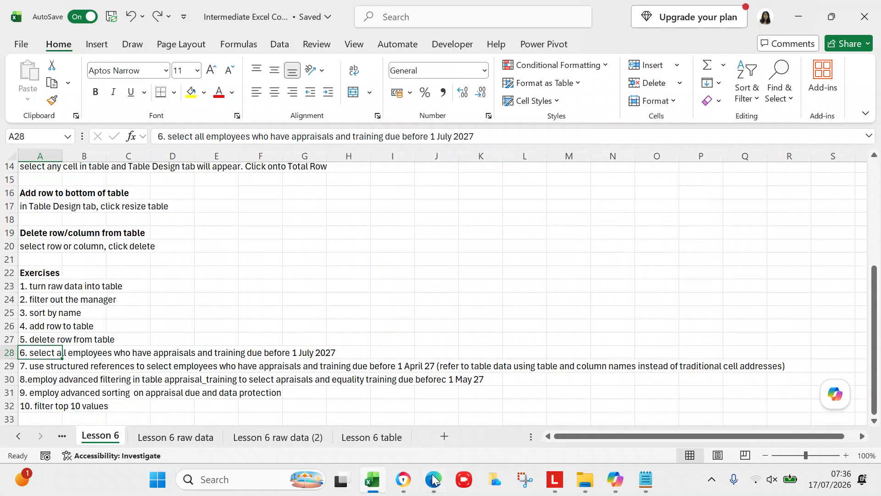
mouse_move(404, 479)
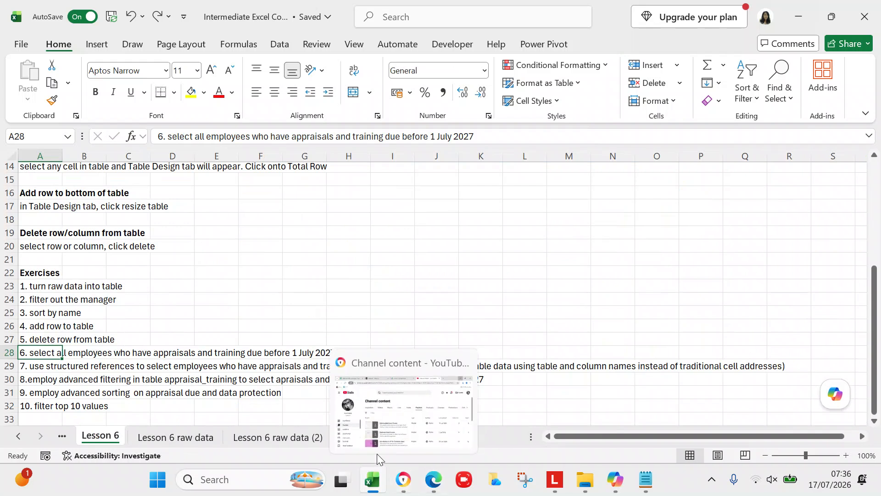
click(526, 381)
click(370, 437)
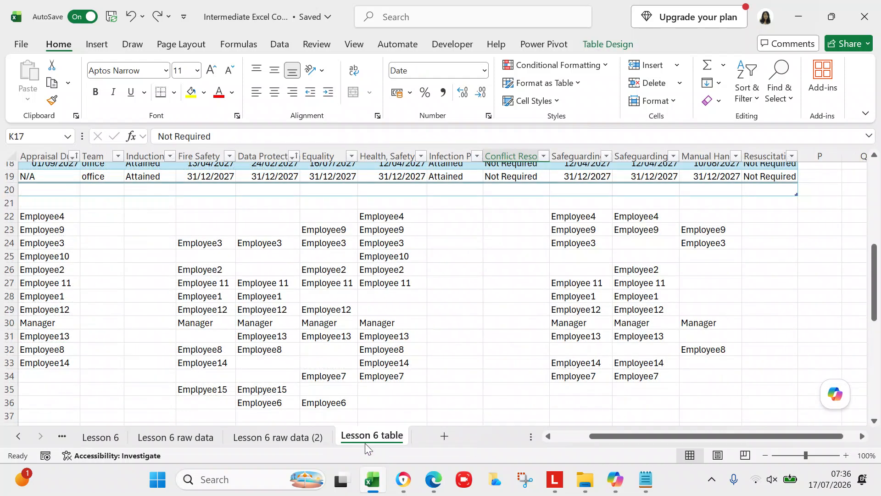
click(57, 220)
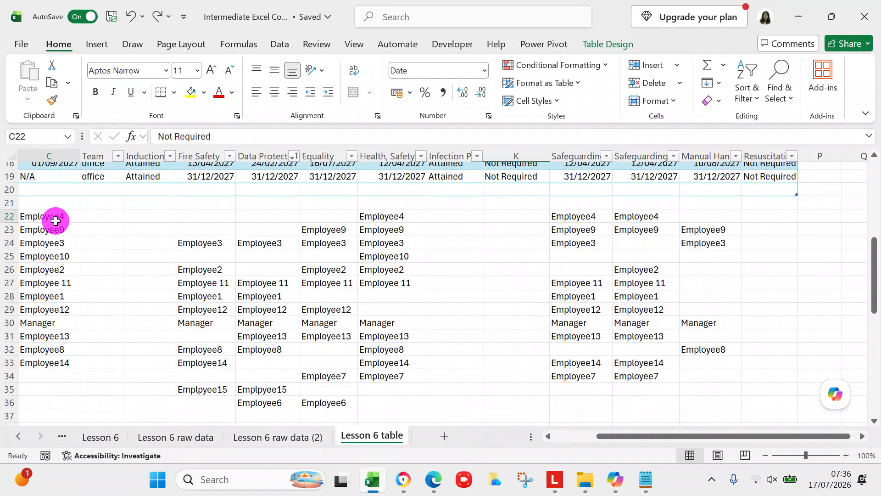
key(ctrl+Down)
key(ctrl+Down)
drag(874, 322, 868, 269)
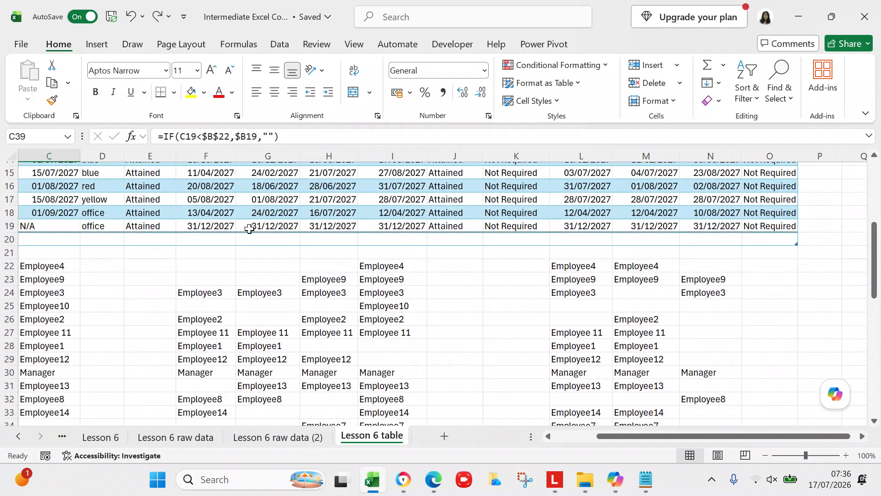
click(35, 252)
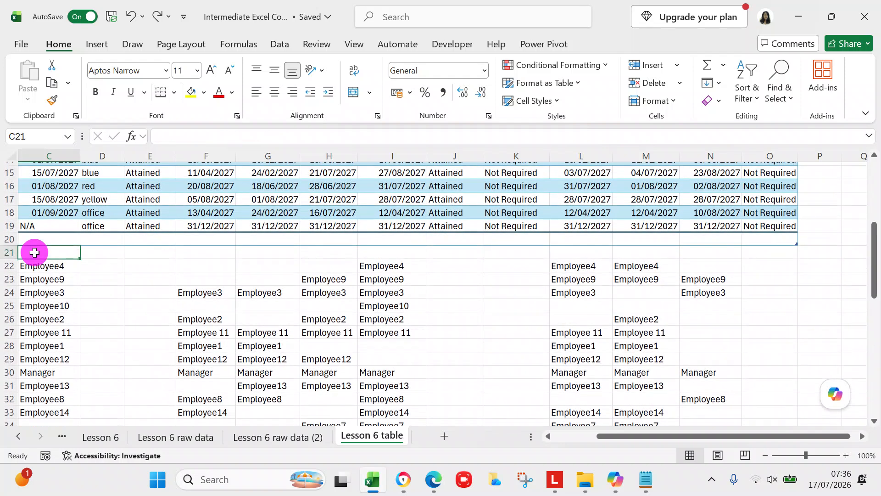
click(52, 266)
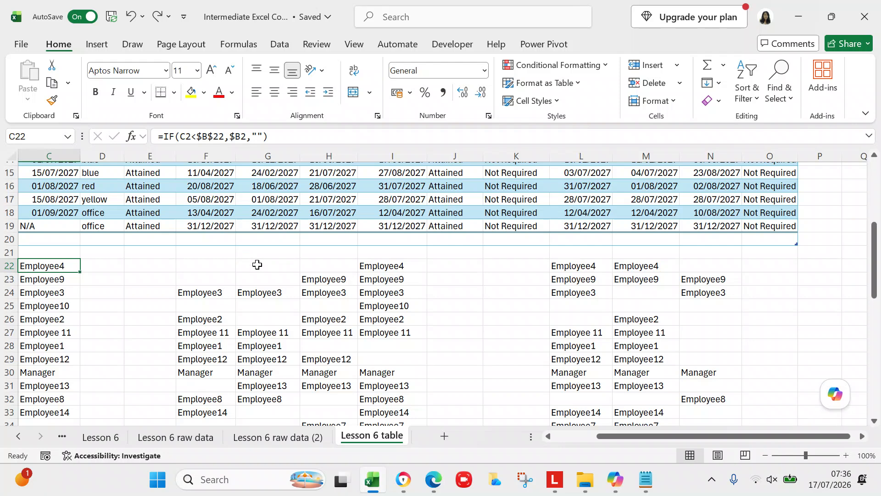
Step: Extend the heading in A21 to "Normal Formulas - Select all employees who have appraisals and training before referenced date"
drag(608, 439, 531, 437)
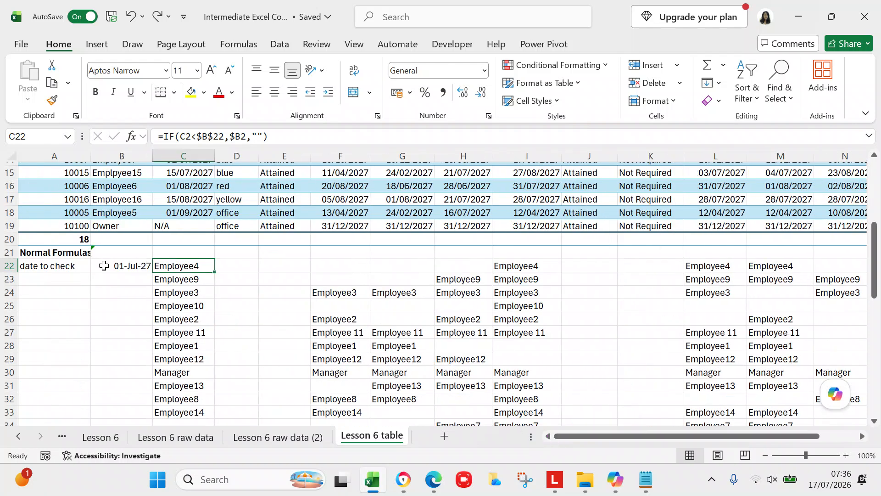
click(69, 250)
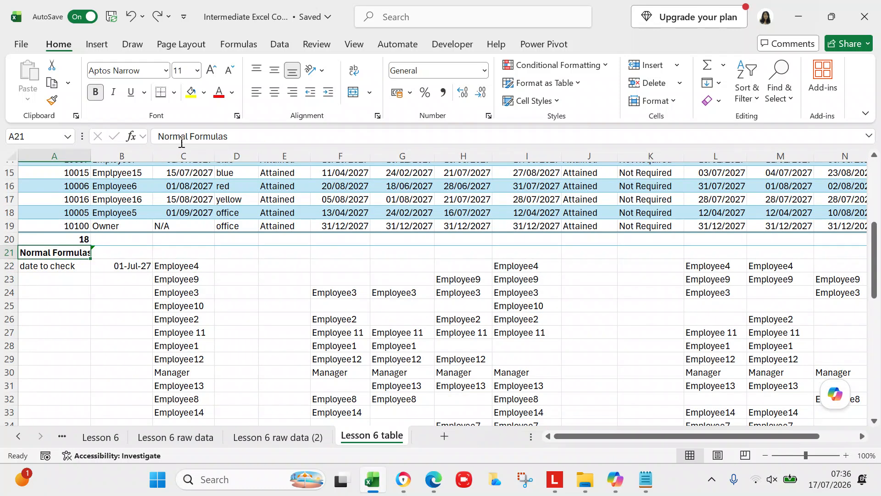
click(234, 135)
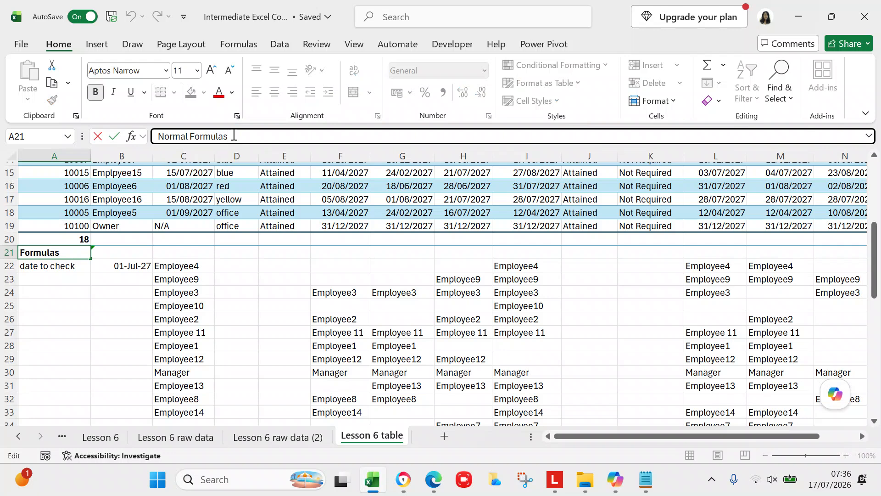
text(- Select a)
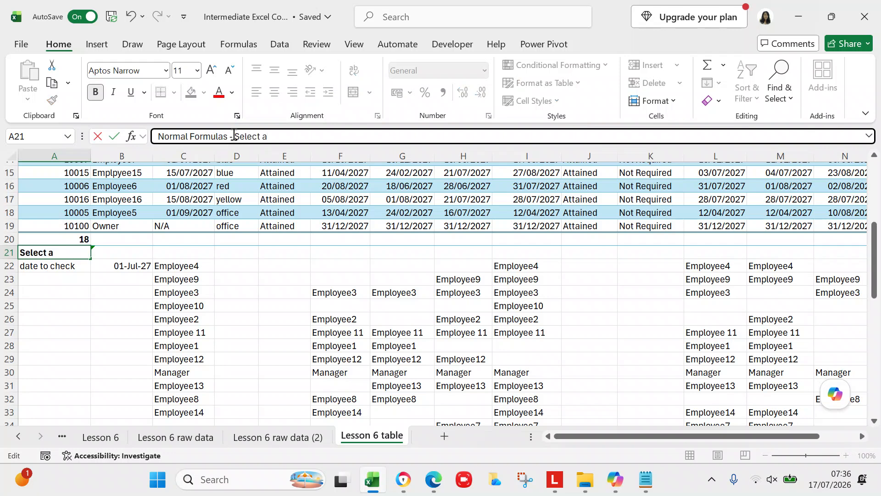
text(ll employees )
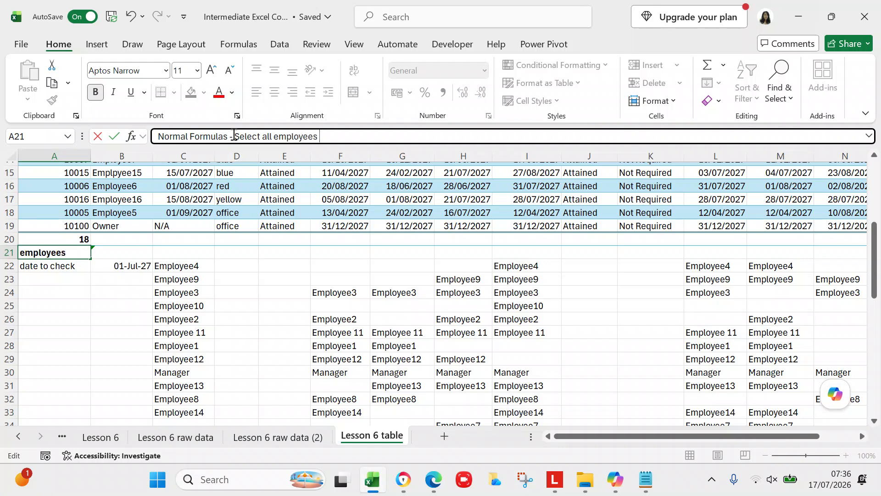
text(who have a)
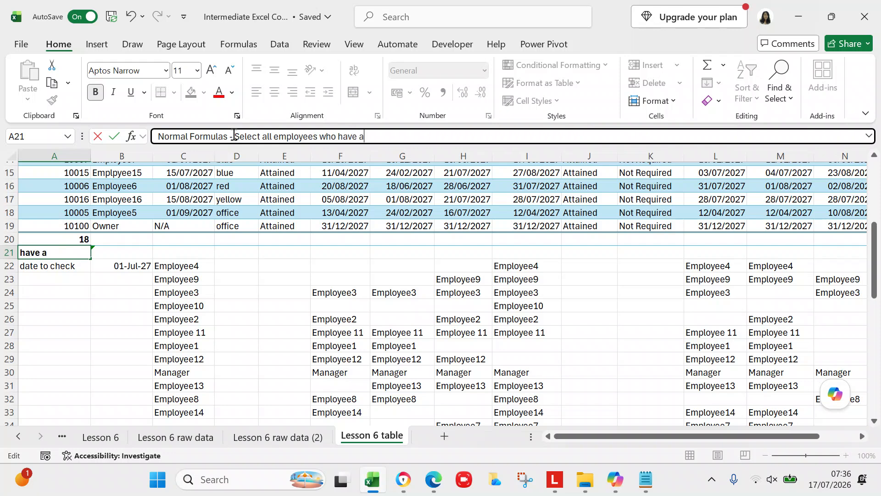
text(ppraisals and training before 1)
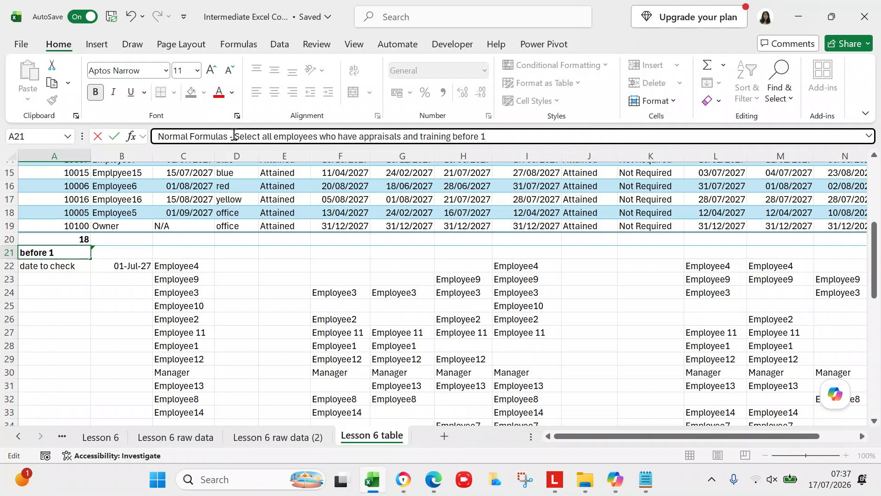
text( Jul)
key(BackSpace)
key(BackSpace)
key(BackSpace)
text(referenced date)
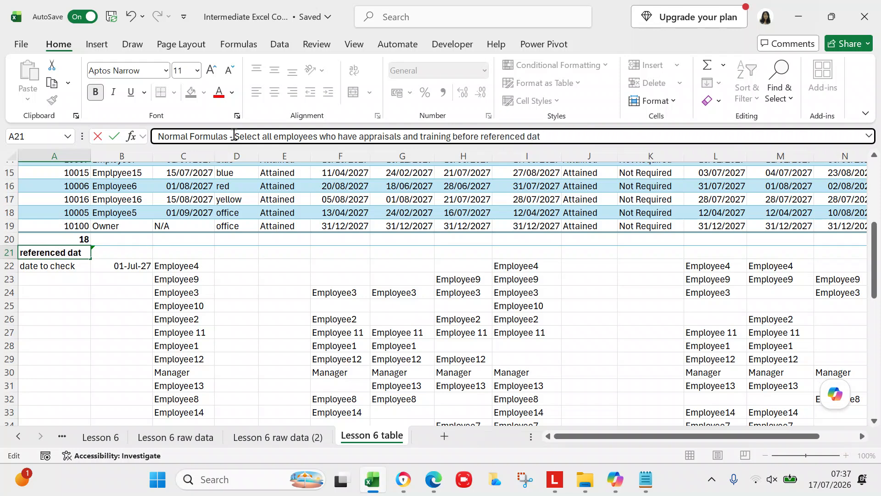
click(100, 288)
Step: Examine the date to check in B22, the appraisal IF formulas in C22 and C23, and the results listed in column C
click(45, 270)
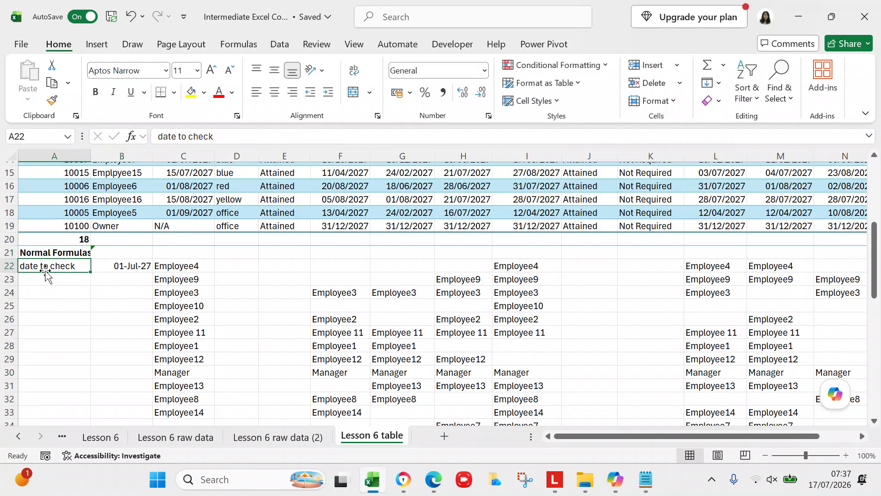
click(102, 268)
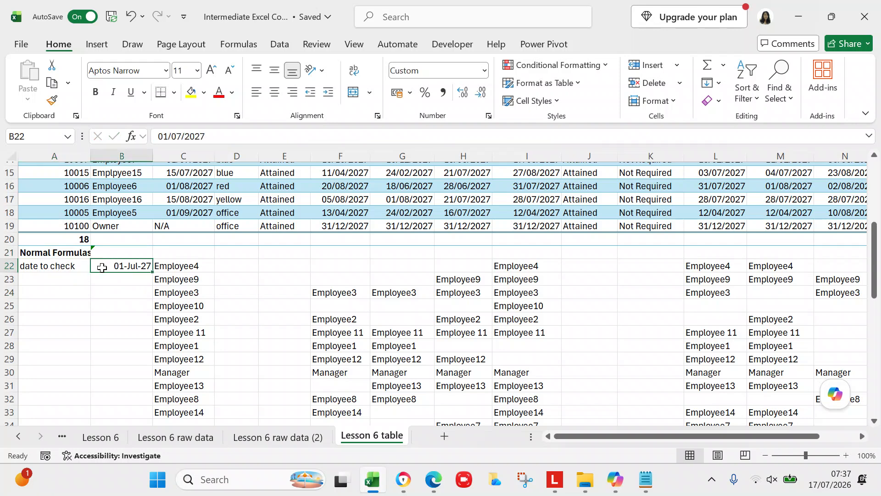
click(169, 266)
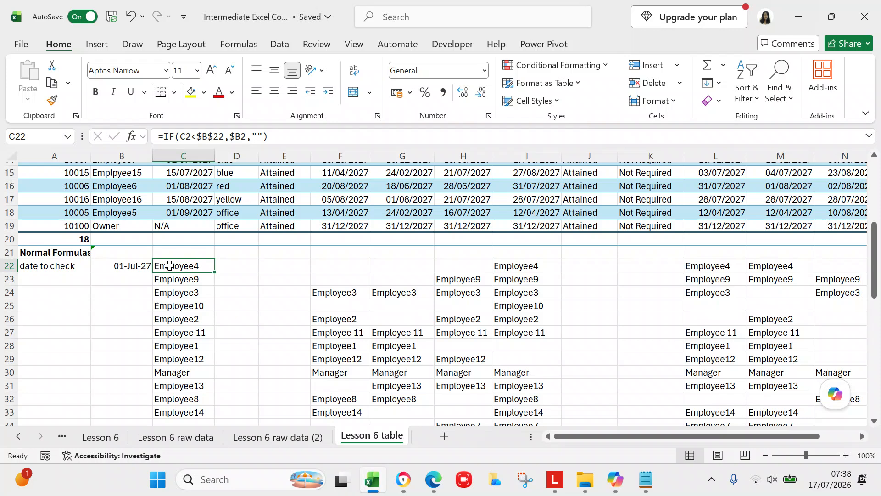
click(168, 279)
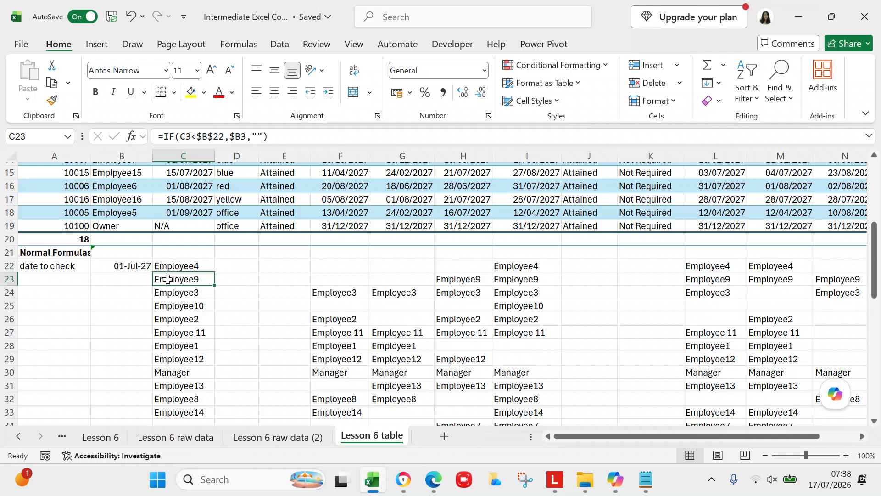
click(875, 280)
drag(875, 280, 871, 289)
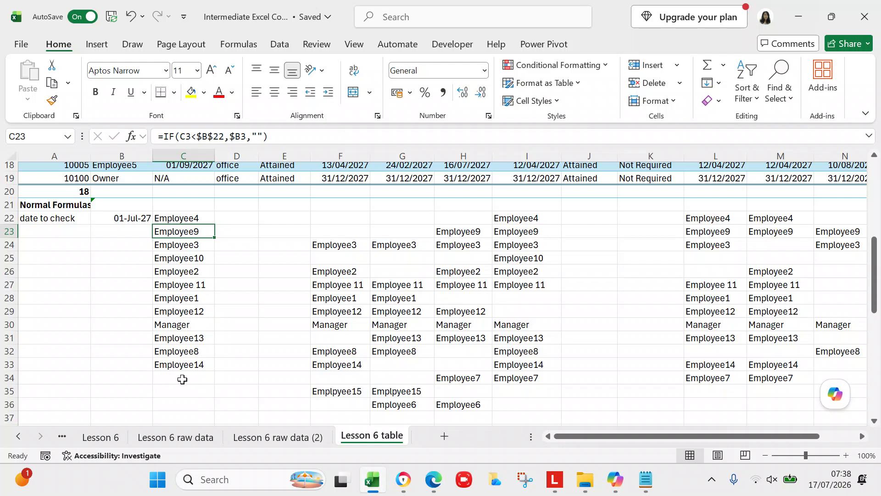
drag(875, 284, 876, 317)
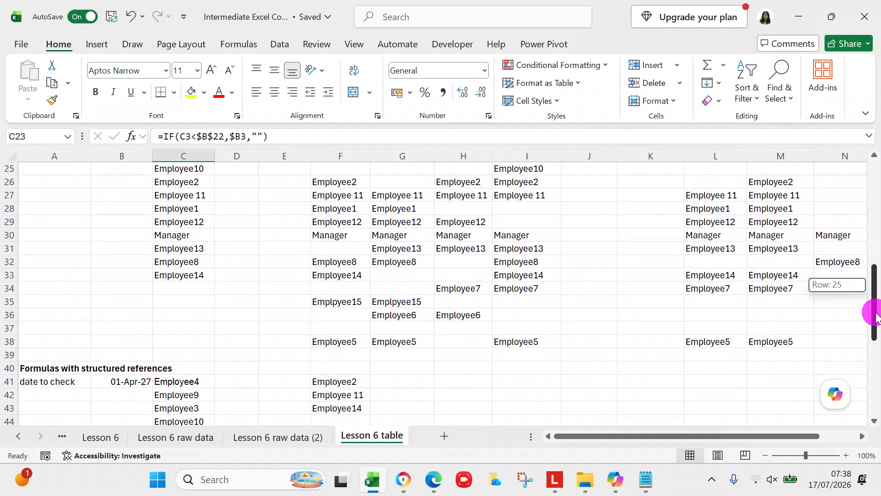
drag(876, 317, 876, 268)
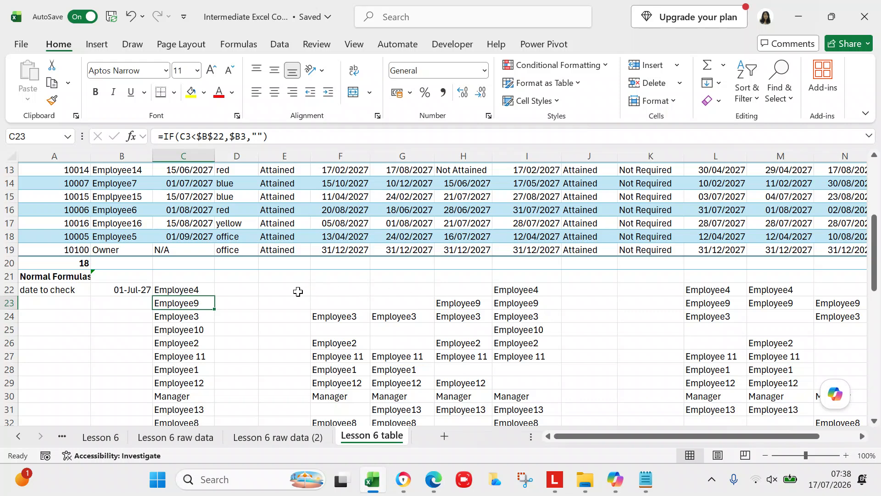
Step: Examine the Fire Safety IF formulas in column F from F22 down to F38, cell by cell
click(300, 290)
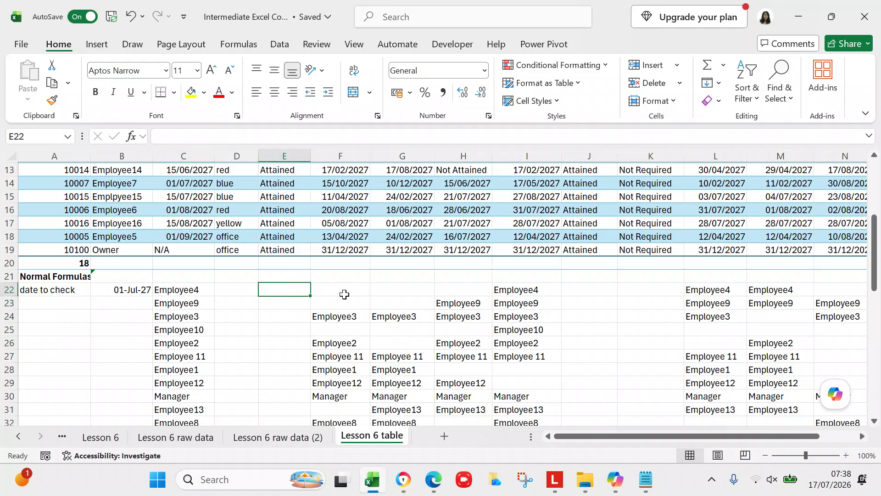
click(344, 290)
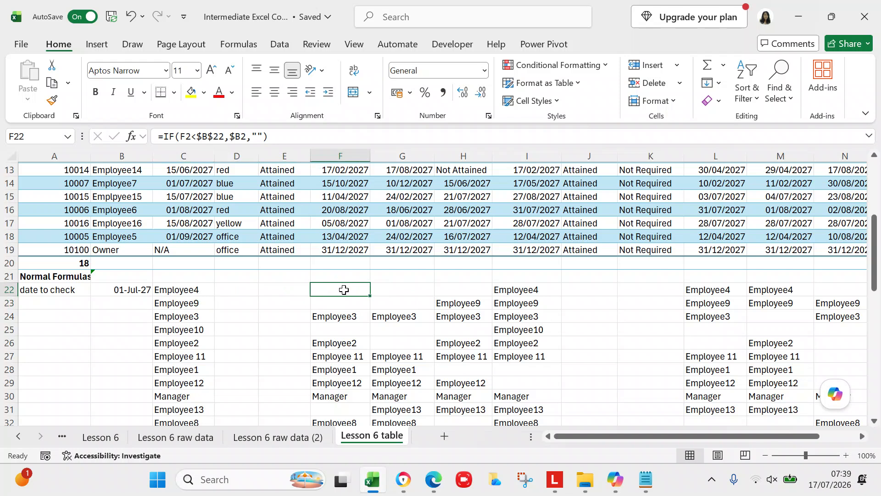
key(Down)
key(Down)
key(Down)
key(Down)
key(Down)
key(Down)
key(Down)
key(Down)
key(Down)
key(Down)
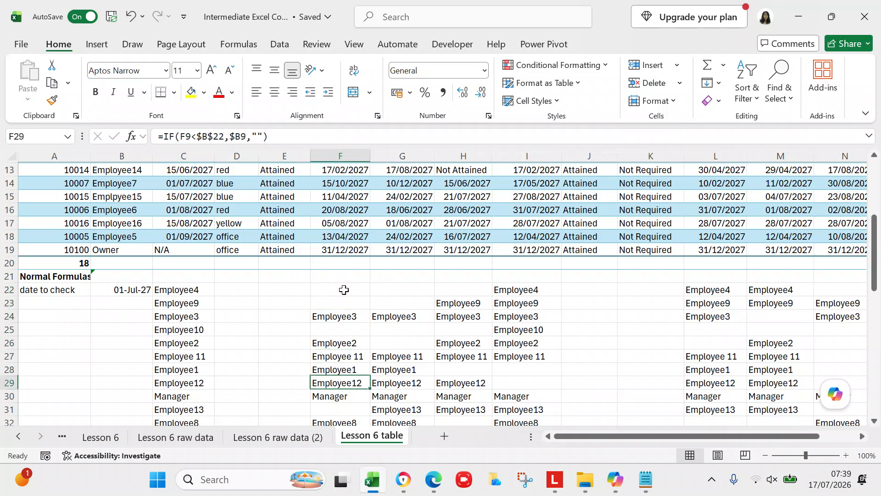
key(Down)
key(Down)
key(Down)
key(Down)
key(Down)
key(Down)
key(Down)
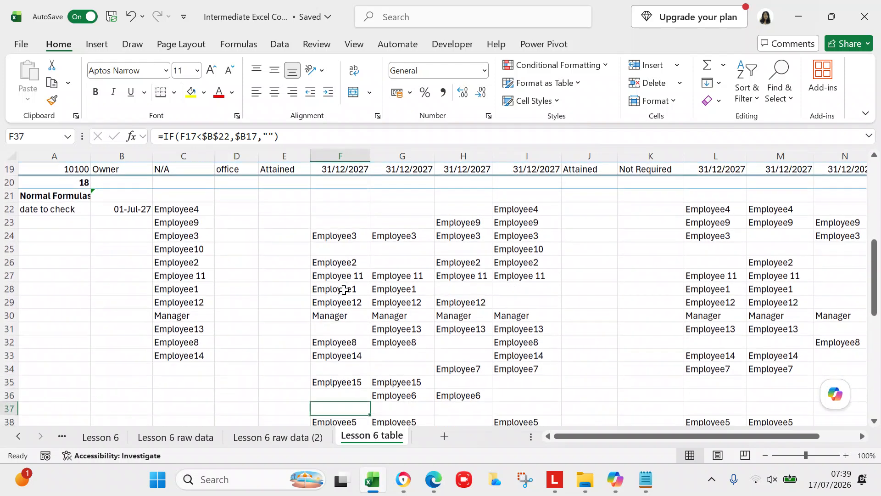
key(Down)
key(Down)
key(Up)
key(Up)
key(Up)
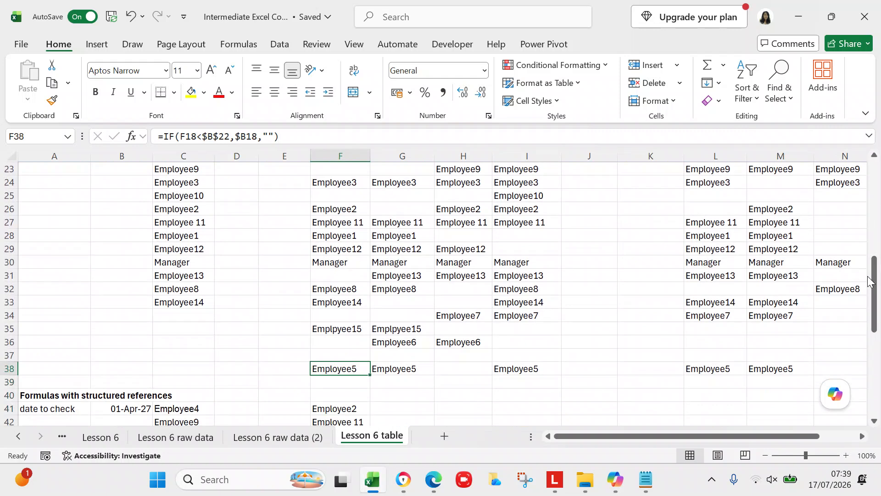
Step: Examine the training IF formulas across row 22, cell by cell from F22 to N22, and return to A22
drag(874, 293, 875, 266)
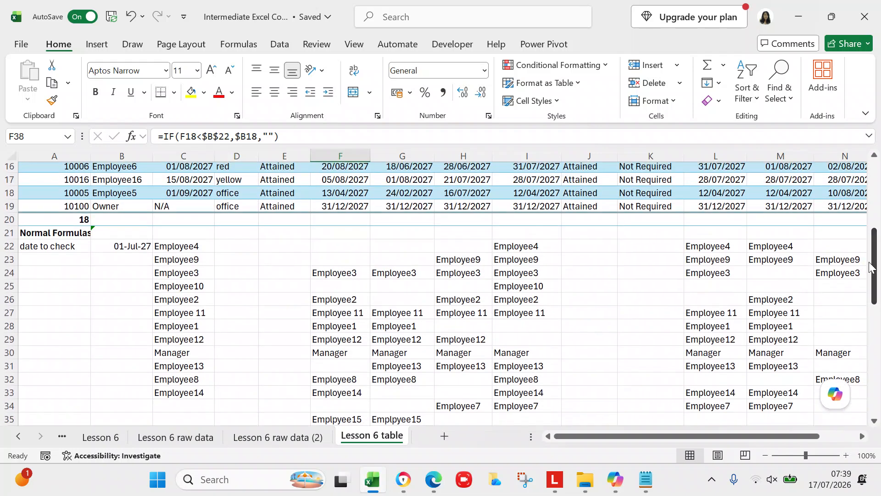
click(323, 242)
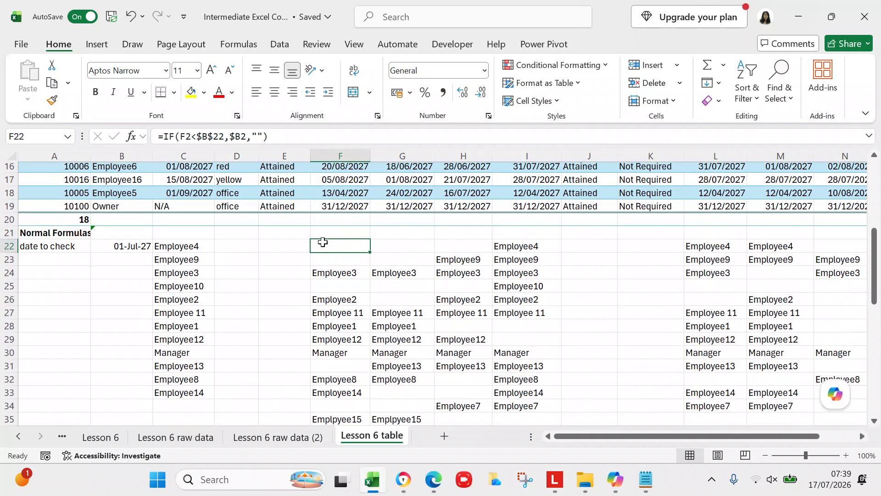
key(Right)
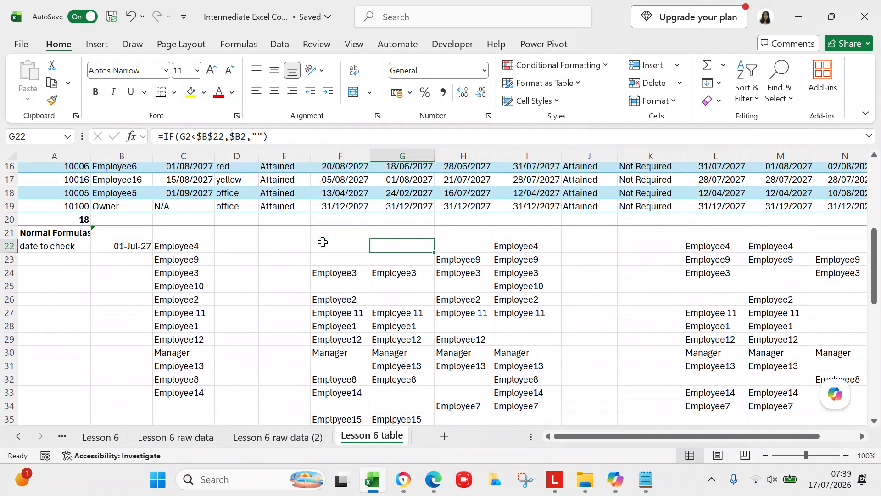
key(Right)
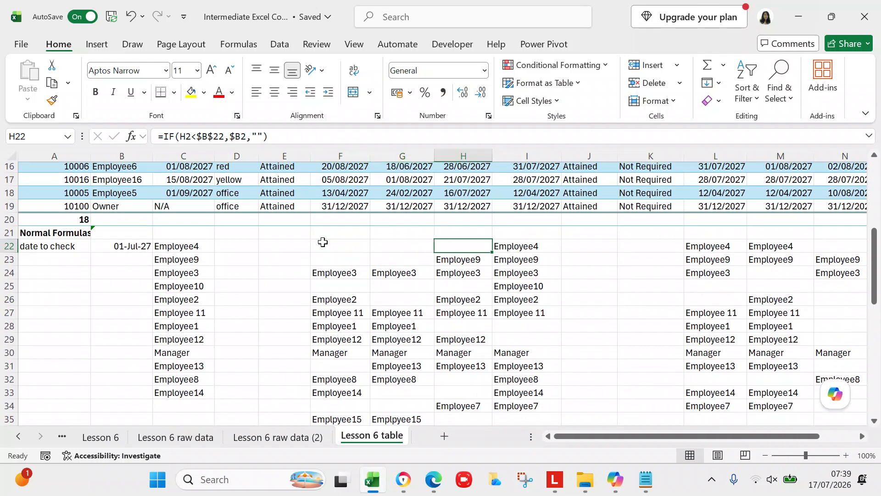
key(Right)
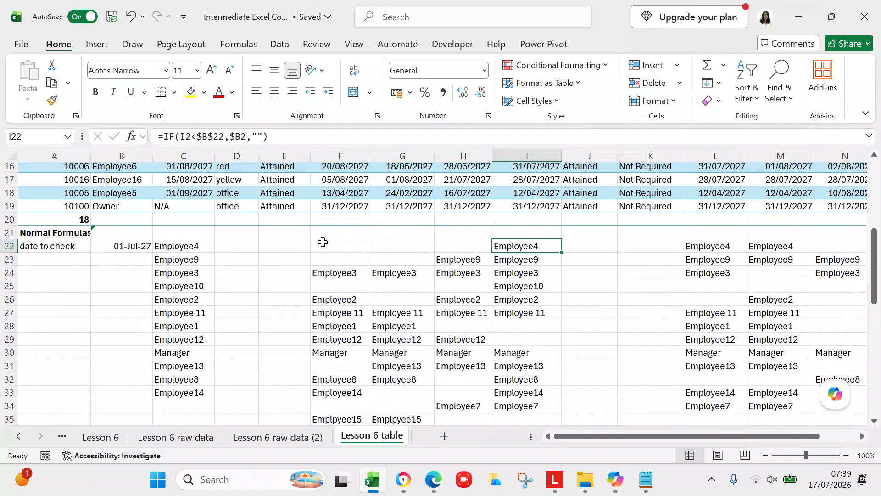
key(Right)
key(Right)
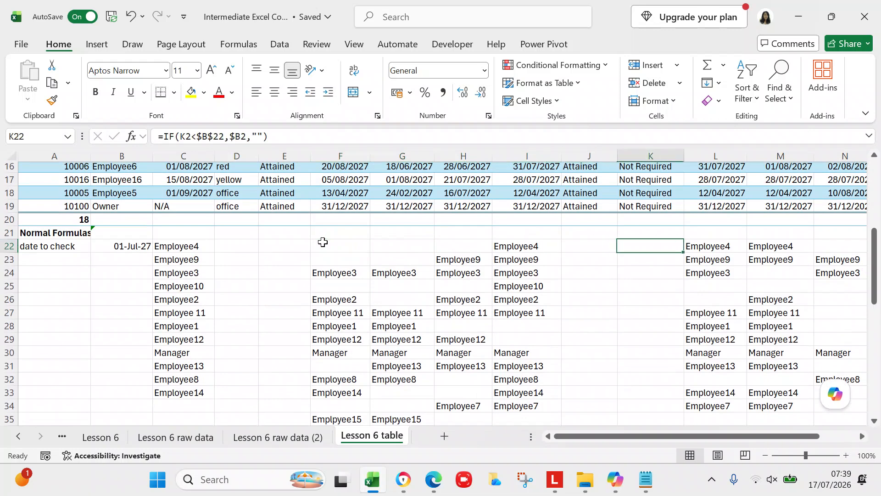
key(Right)
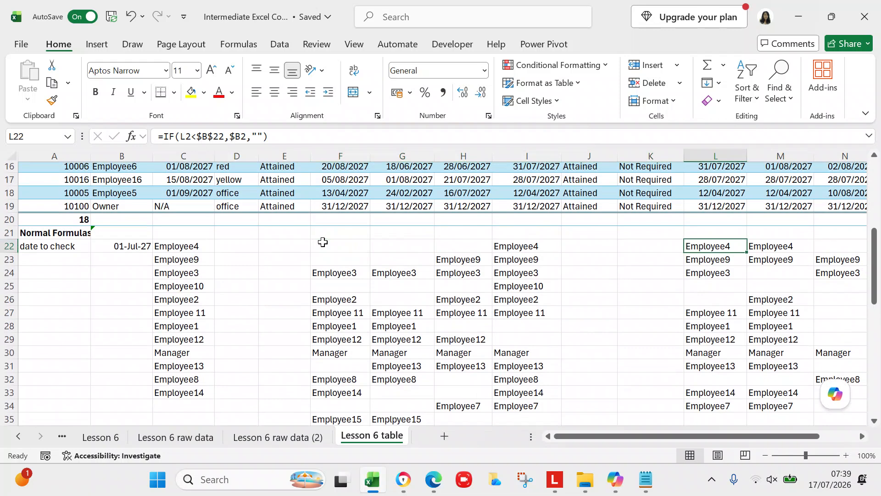
key(Right)
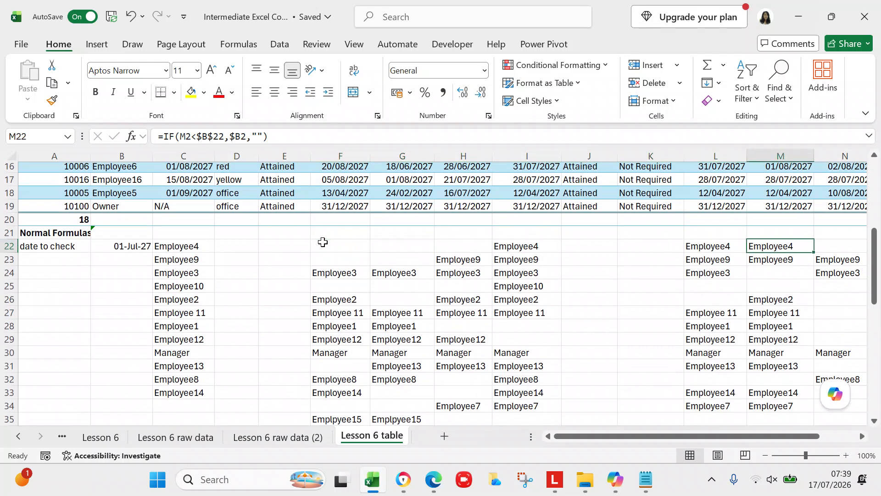
key(Right)
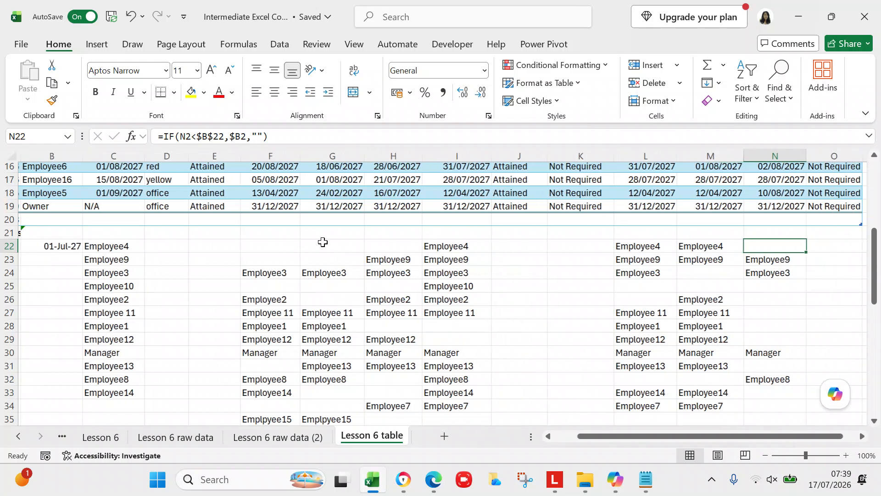
key(Right)
key(Right)
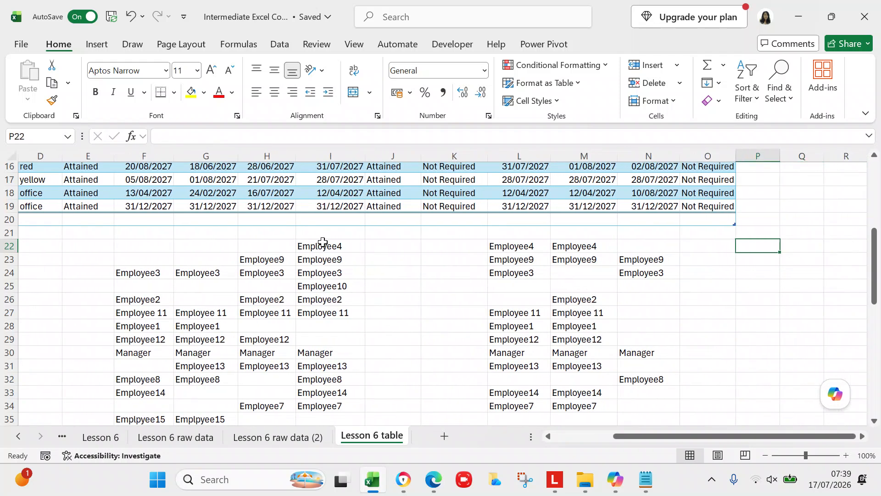
key(Left)
key(Left)
key(Left)
key(Left)
key(Left)
key(Left)
key(Left)
key(Left)
key(Left)
key(Left)
key(Left)
key(Left)
key(Left)
key(Left)
key(Left)
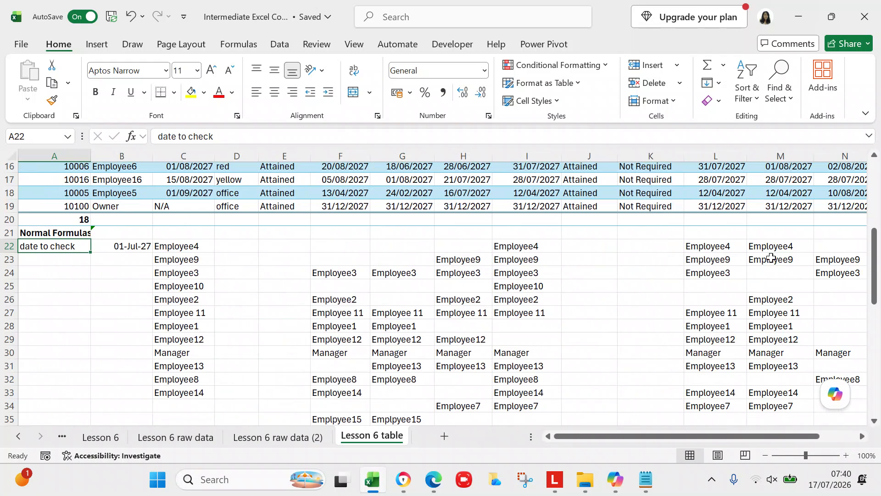
Step: Read the exercise 7 wording about structured references in A29 of the Lesson 6 sheet
click(118, 440)
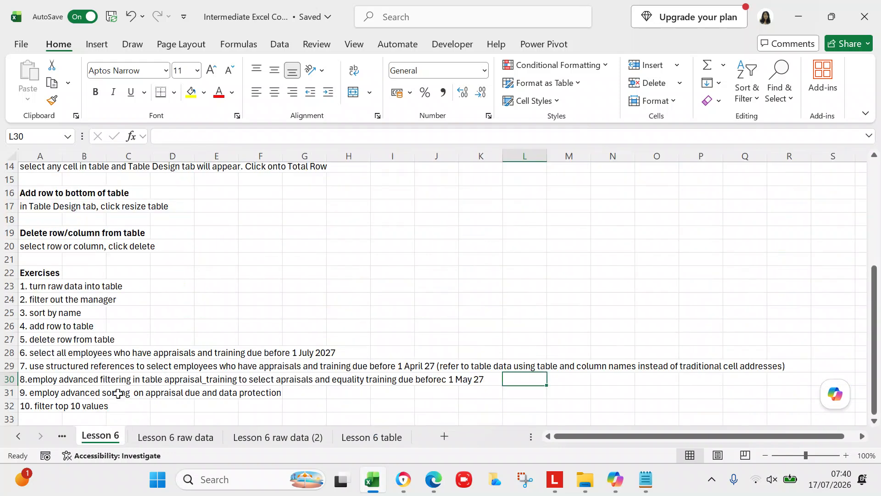
click(88, 362)
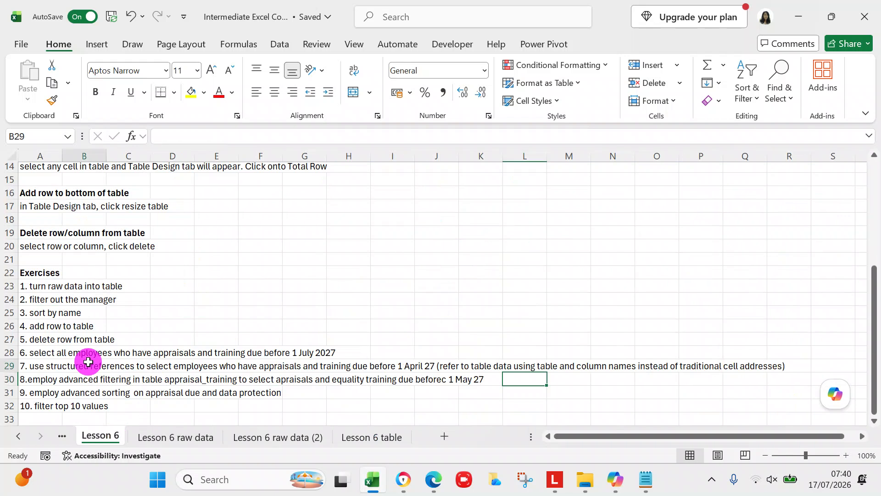
click(49, 362)
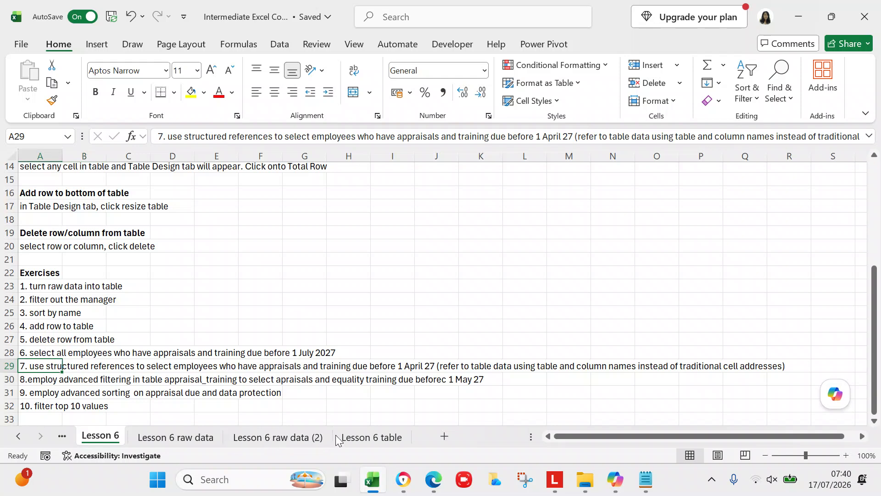
Step: On the Lesson 6 table sheet, examine the date to check in B41 and the appraisal FILTER formula in C41 under "Formulas with structured references"
click(369, 436)
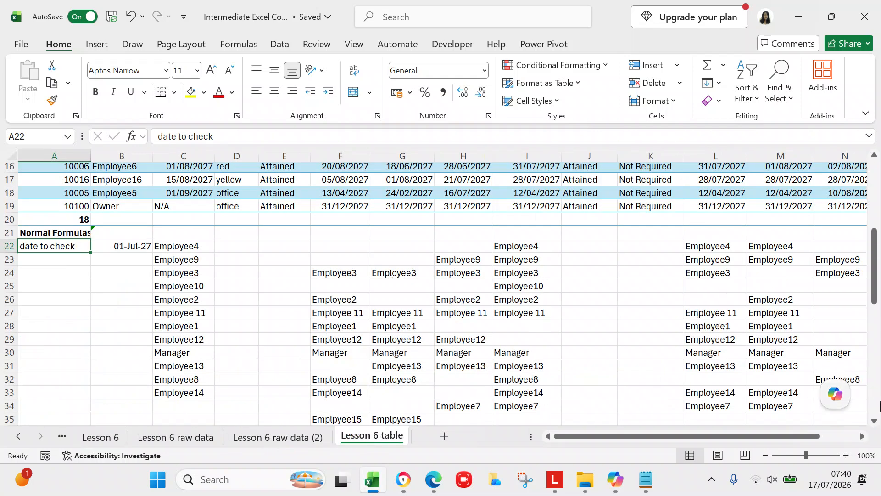
click(874, 420)
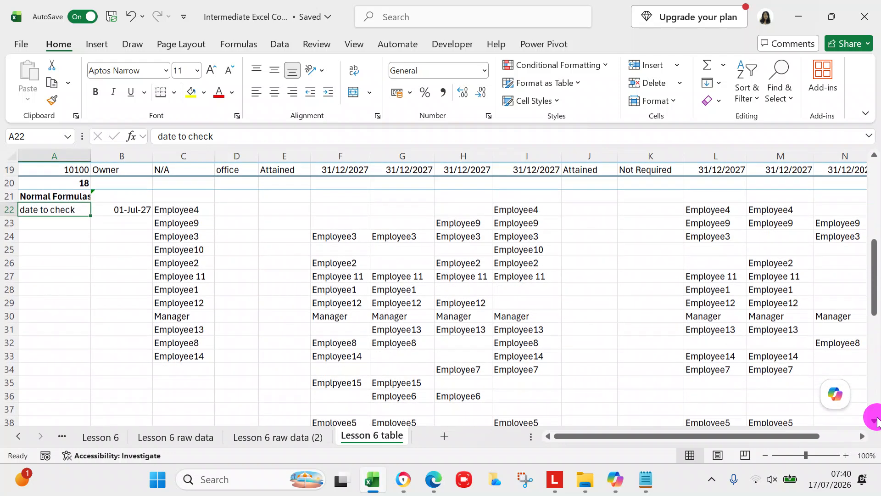
click(876, 420)
click(876, 421)
click(876, 421)
click(875, 421)
click(875, 421)
click(875, 420)
click(875, 421)
click(875, 421)
click(875, 421)
click(876, 421)
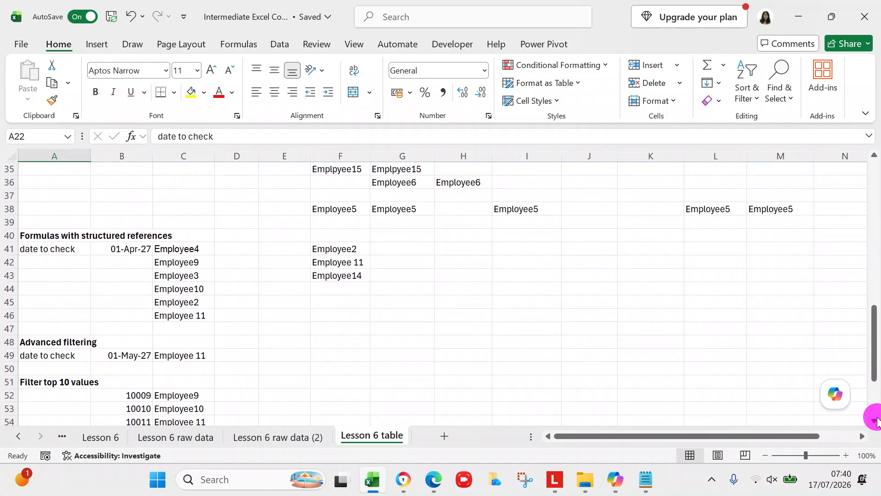
click(876, 421)
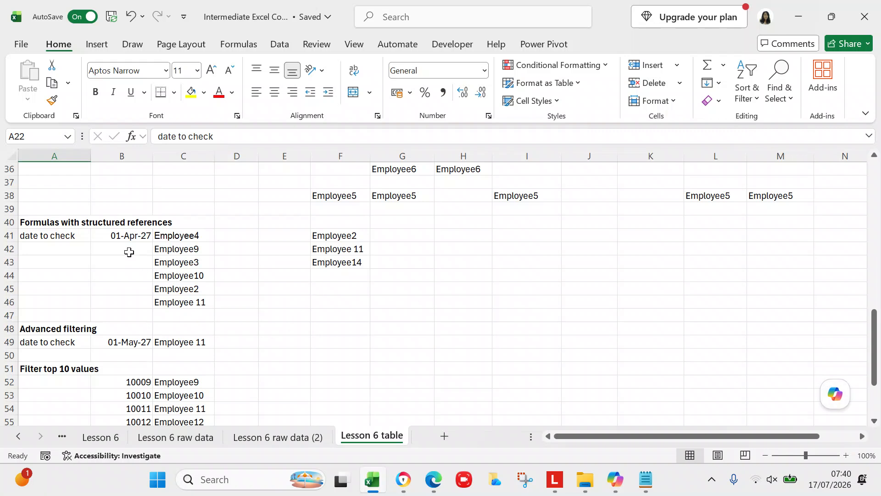
click(125, 237)
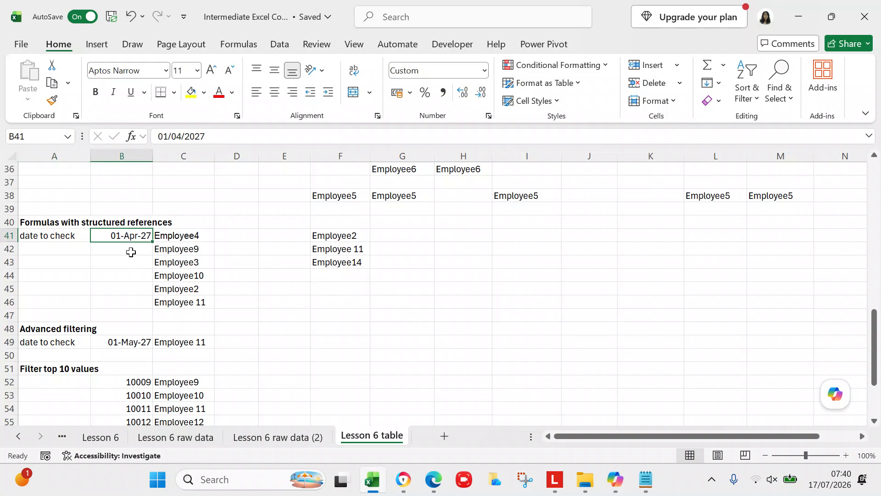
click(166, 236)
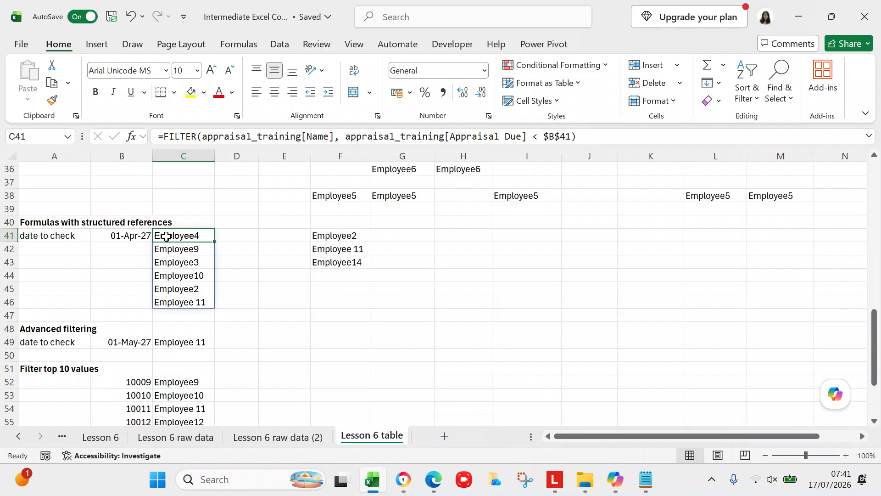
Step: Try removing "and training" from the exercise 7 wording in A29 of the Lesson 6 sheet, and undo the edit
click(98, 438)
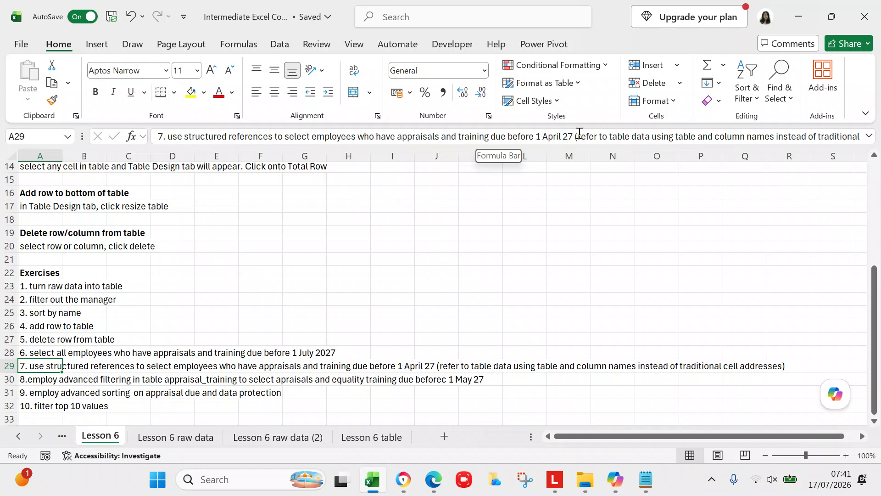
click(487, 137)
key(BackSpace)
key(BackSpace)
key(BackSpace)
key(BackSpace)
key(BackSpace)
key(BackSpace)
key(BackSpace)
key(BackSpace)
key(BackSpace)
key(BackSpace)
key(BackSpace)
key(BackSpace)
key(BackSpace)
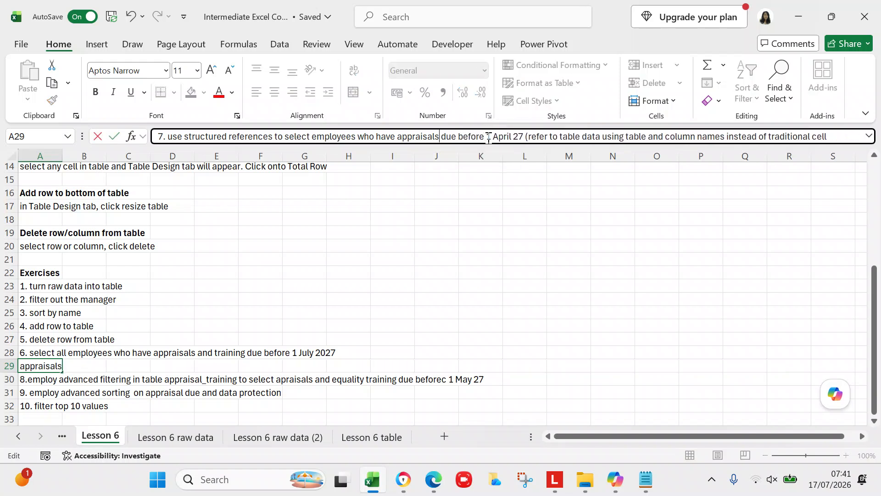
click(389, 437)
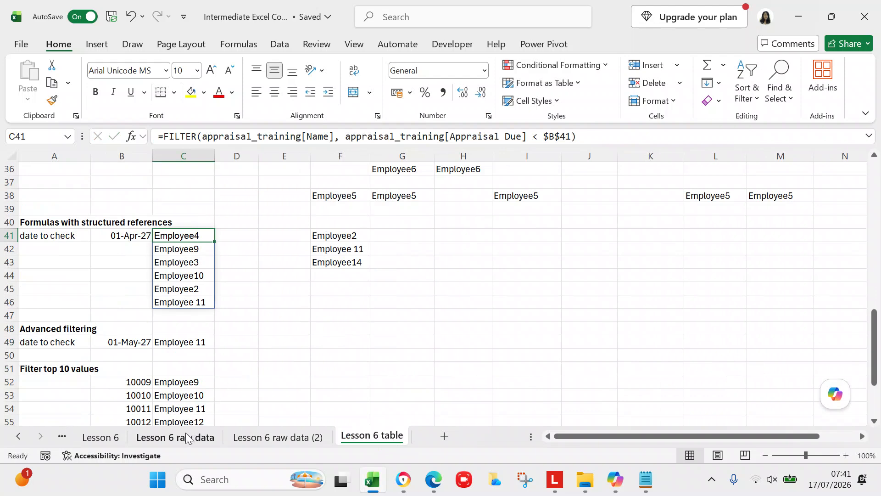
click(100, 437)
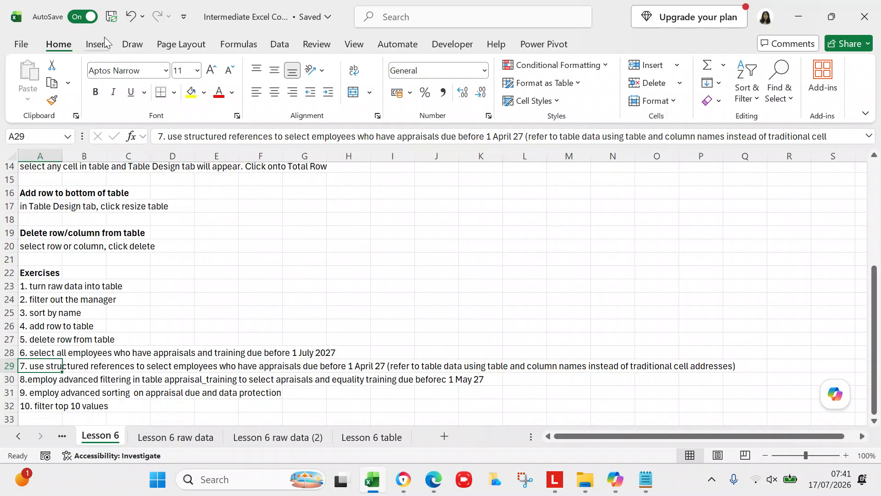
click(131, 17)
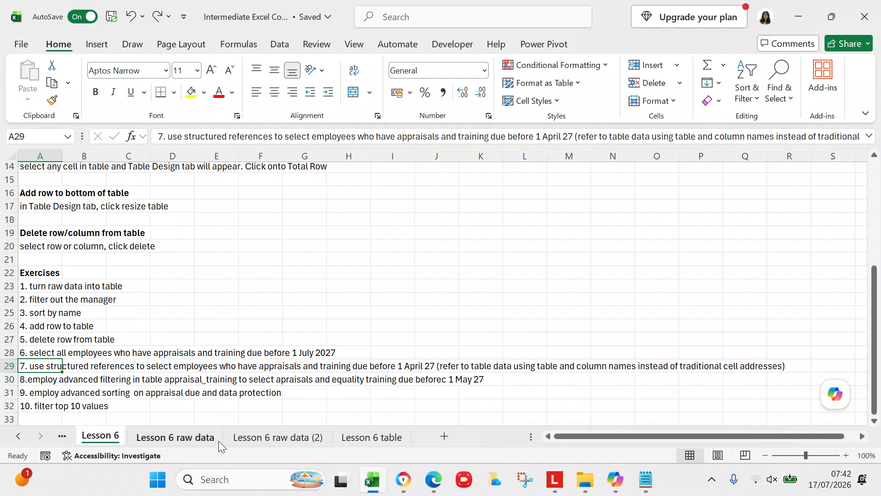
Step: Examine the Fire Safety FILTER formula in F41 on the Lesson 6 table sheet, its spilled results down to F43, and the neighbouring cell G41
click(351, 437)
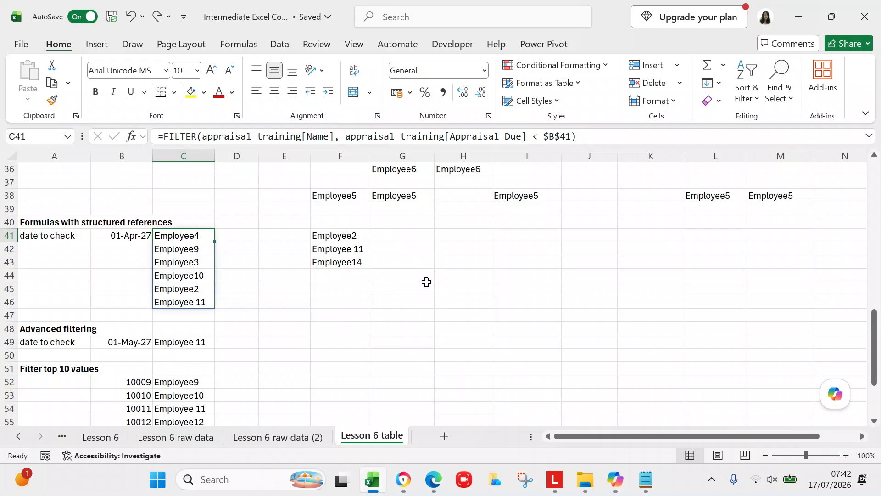
click(253, 232)
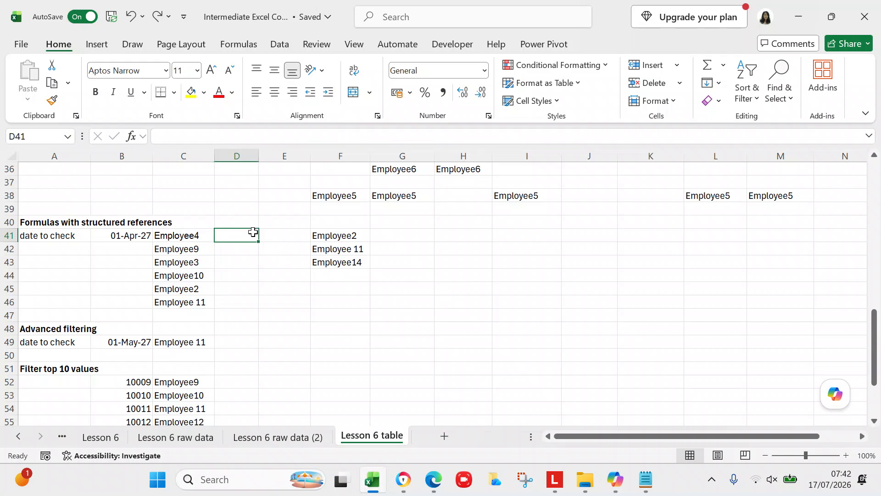
key(Right)
key(Right)
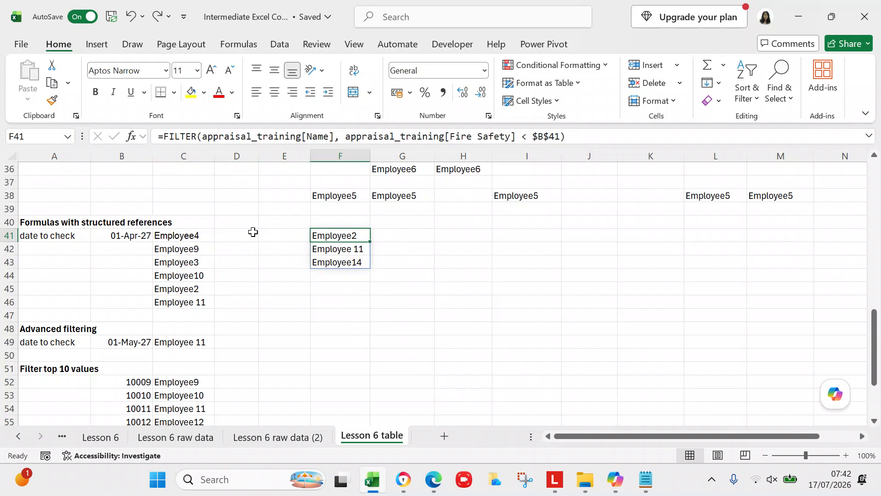
key(Down)
key(Down)
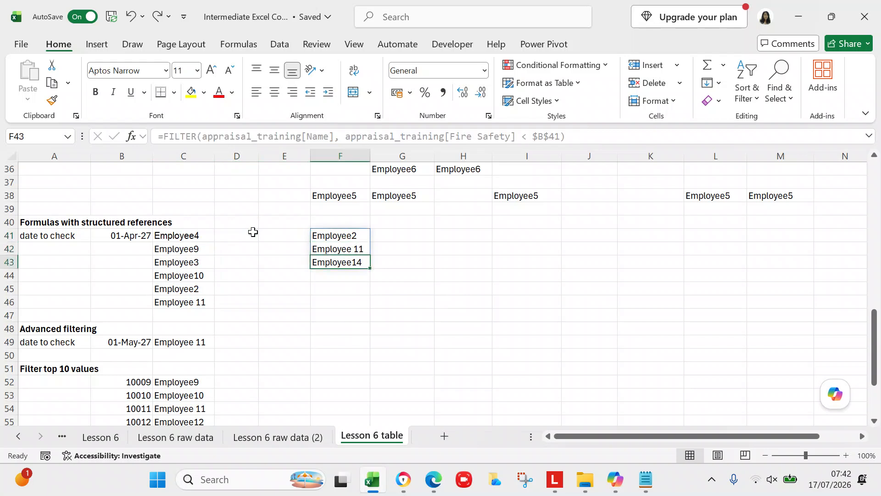
click(388, 227)
click(387, 235)
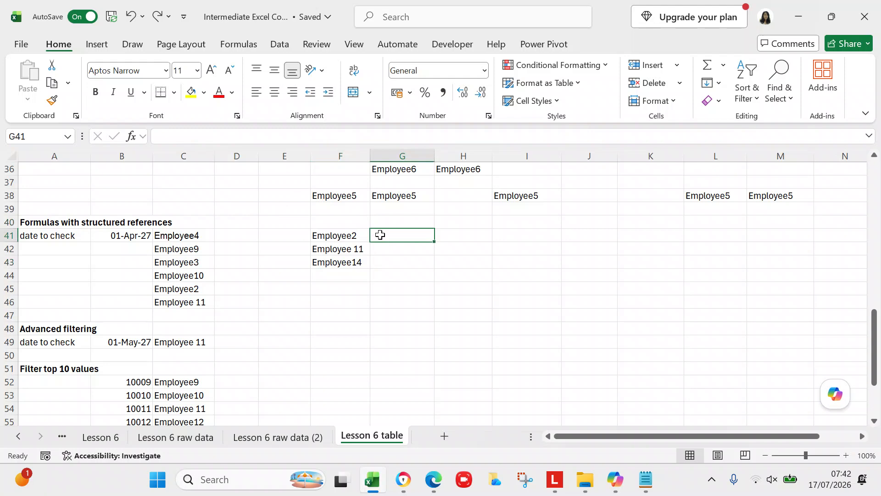
Step: Copy the text of the Fire Safety FILTER formula in F41 and paste it into G41
click(344, 235)
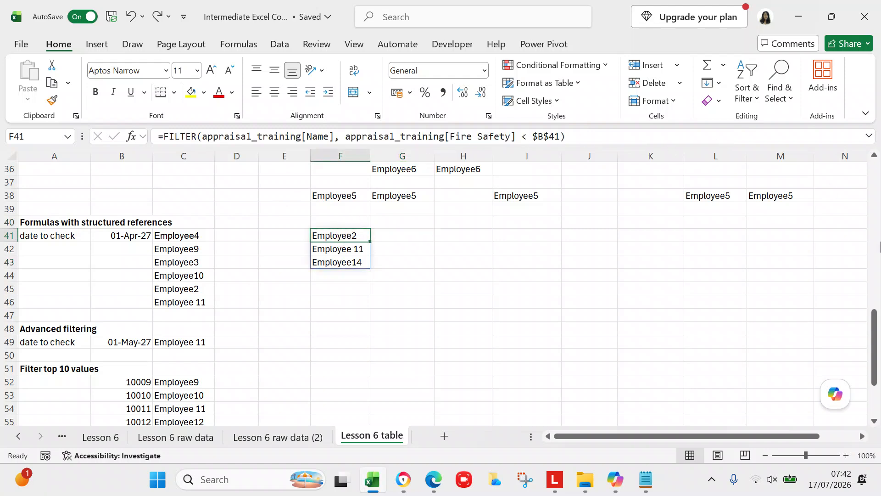
drag(875, 326, 871, 345)
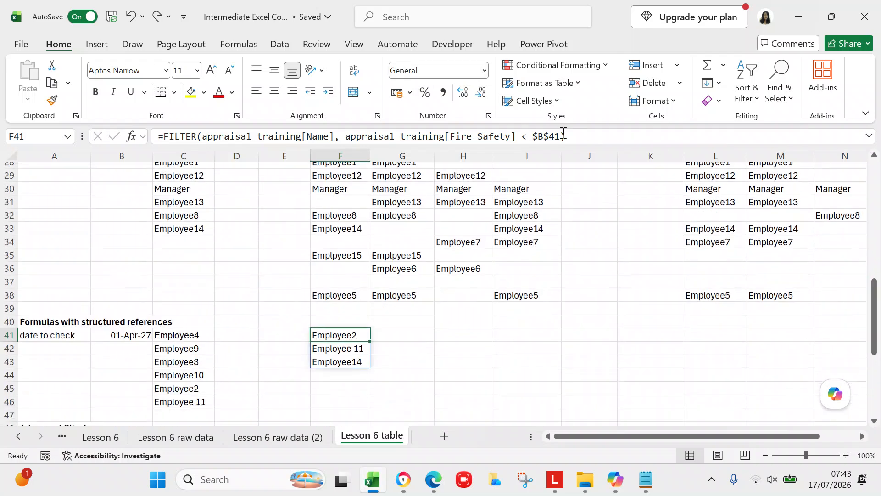
click(606, 136)
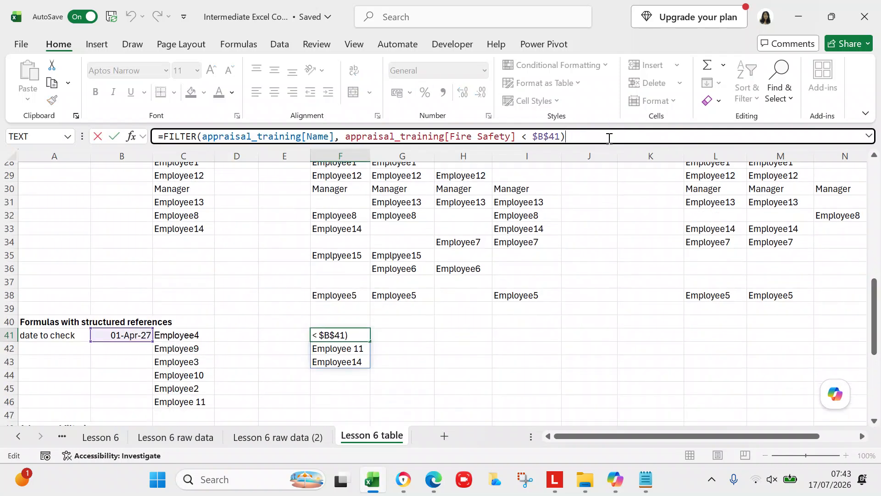
key(shift+Left)
key(shift+Left)
key(shift+Left)
key(shift+Left)
key(shift+Left)
key(shift+Left)
key(shift+Left)
key(shift+Left)
key(shift+Left)
key(shift+Left)
key(shift+Left)
key(shift+Left)
key(shift+Left)
key(shift+Left)
key(shift+Left)
key(shift+Left)
key(shift+Left)
key(shift+Left)
key(shift+Left)
key(shift+Left)
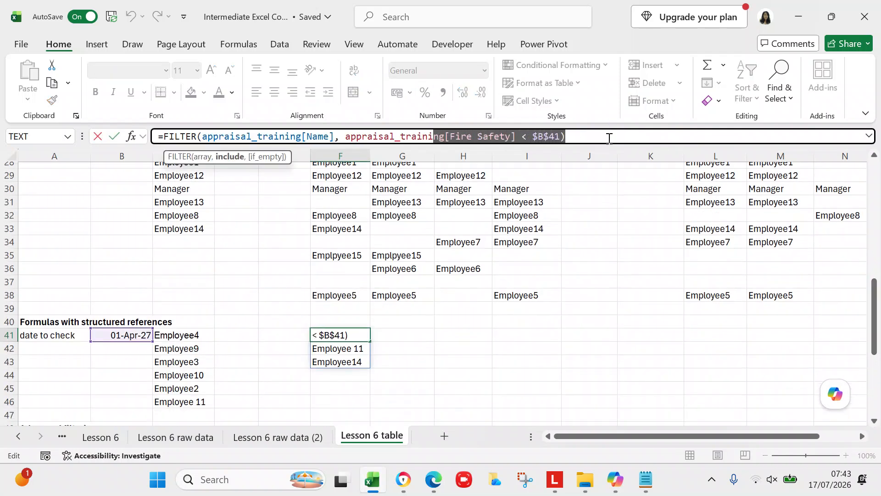
key(shift+Left)
key(shift+Left)
key(shift+Left)
key(shift+Left)
key(shift+Left)
key(shift+Left)
key(shift+Left)
key(shift+Left)
key(shift+Left)
key(shift+Left)
key(shift+Left)
key(shift+Left)
key(shift+Left)
key(shift+Left)
key(shift+Left)
key(shift+Left)
key(shift+Left)
key(shift+Left)
key(shift+Left)
key(shift+Left)
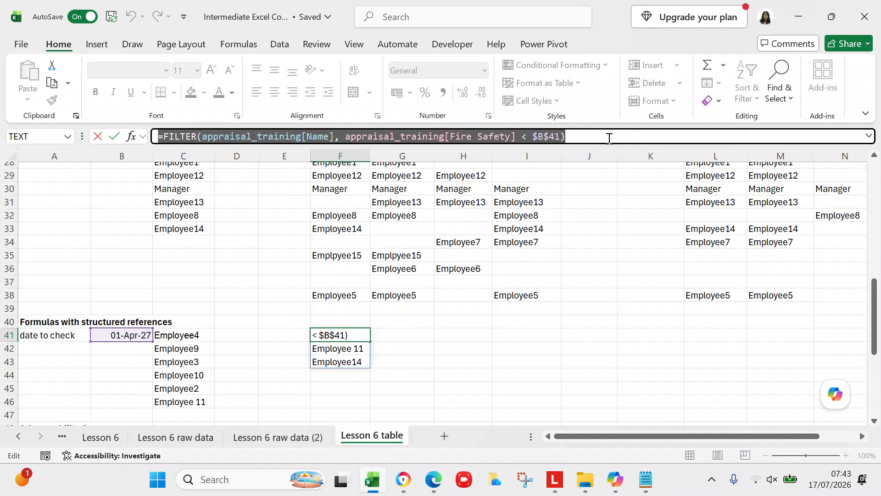
key(ctrl+c)
key(Escape)
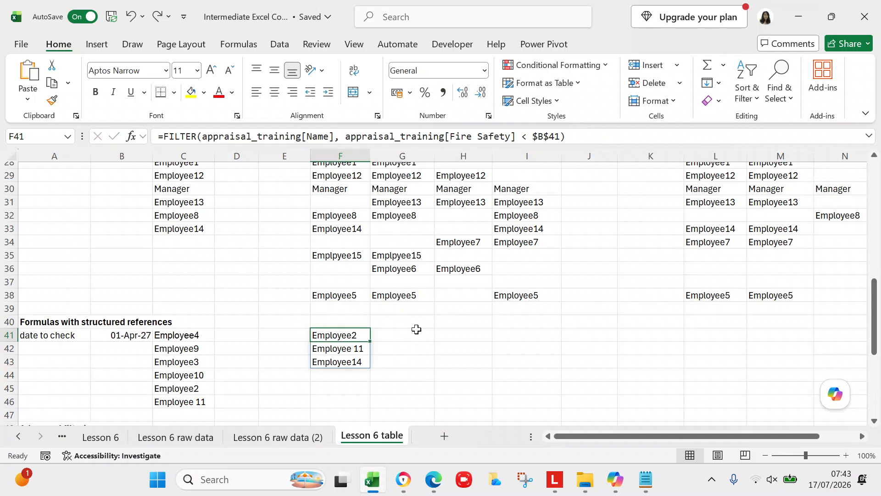
click(409, 334)
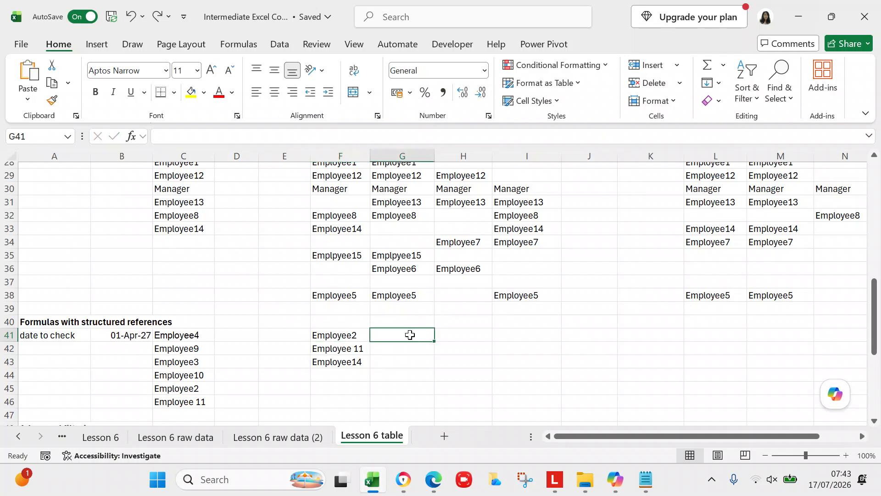
key(ctrl+v)
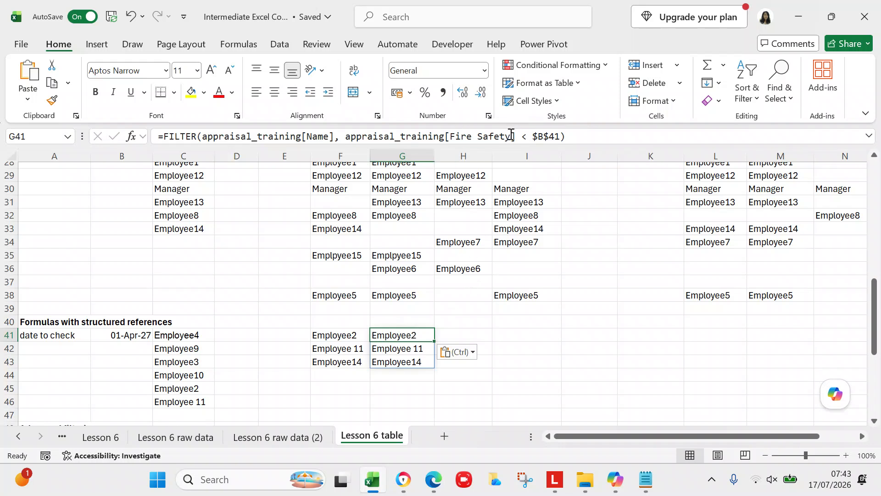
Step: Change the criteria column in the G41 FILTER formula to appraisal_training[Data Protection]
click(511, 136)
key(BackSpace)
key(BackSpace)
key(BackSpace)
key(BackSpace)
key(BackSpace)
key(BackSpace)
key(BackSpace)
key(BackSpace)
key(BackSpace)
key(BackSpace)
key(BackSpace)
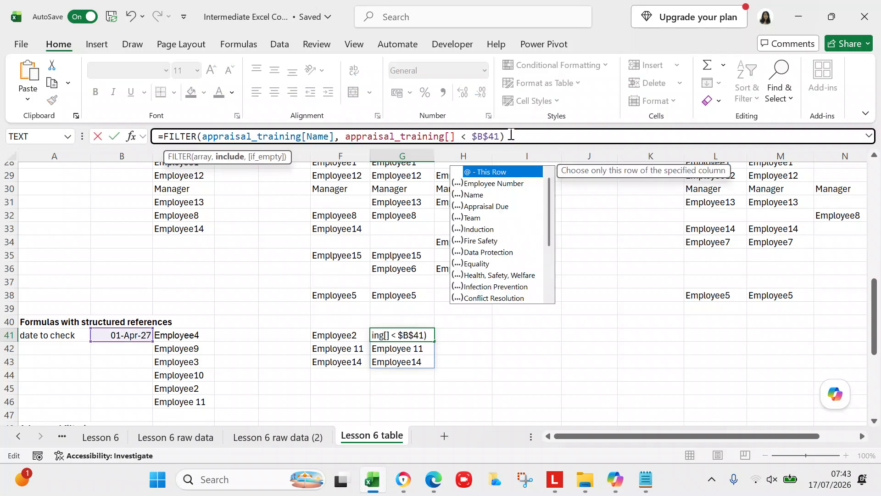
text(Data Protection)
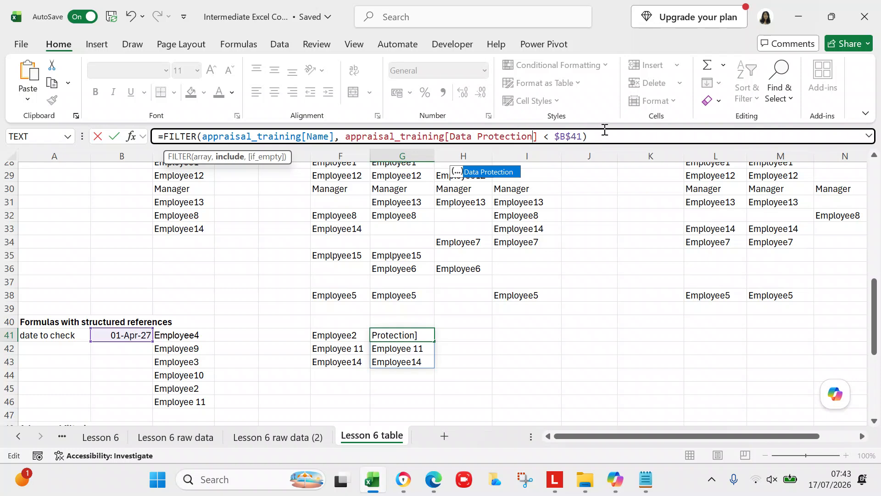
click(615, 140)
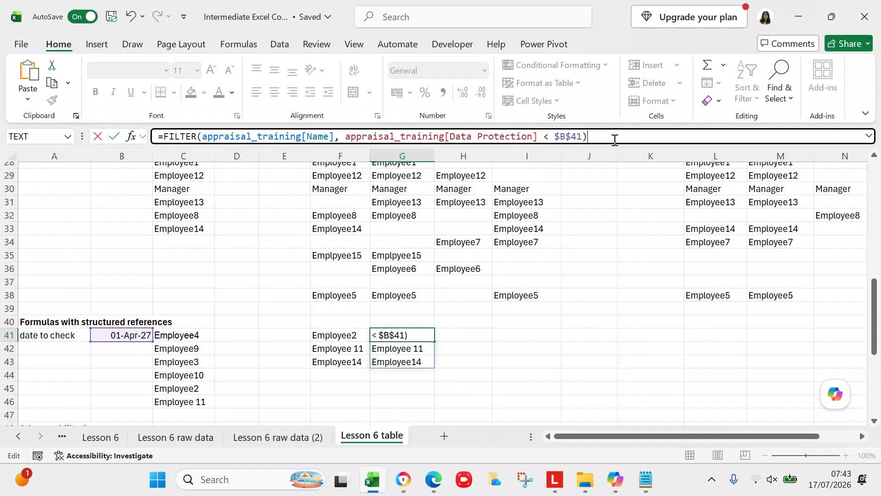
key(Return)
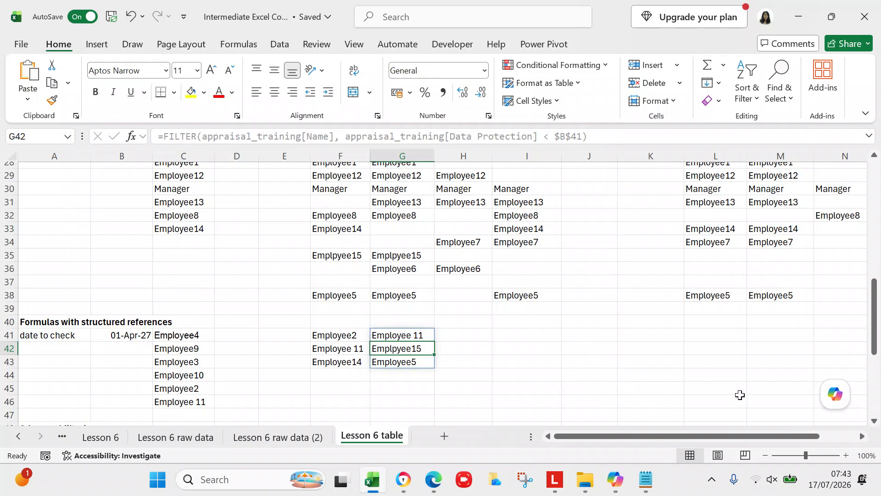
Step: Compare the Fire Safety FILTER formula in F41 with the Data Protection one in G41
click(862, 437)
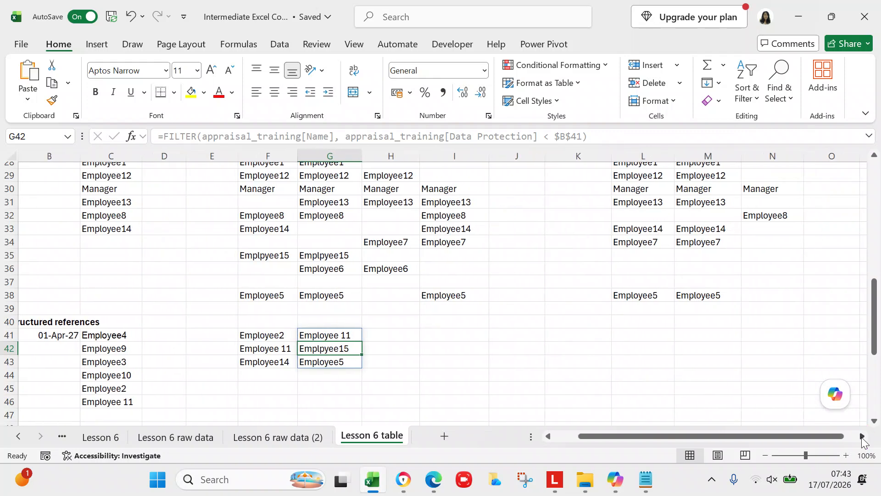
click(863, 437)
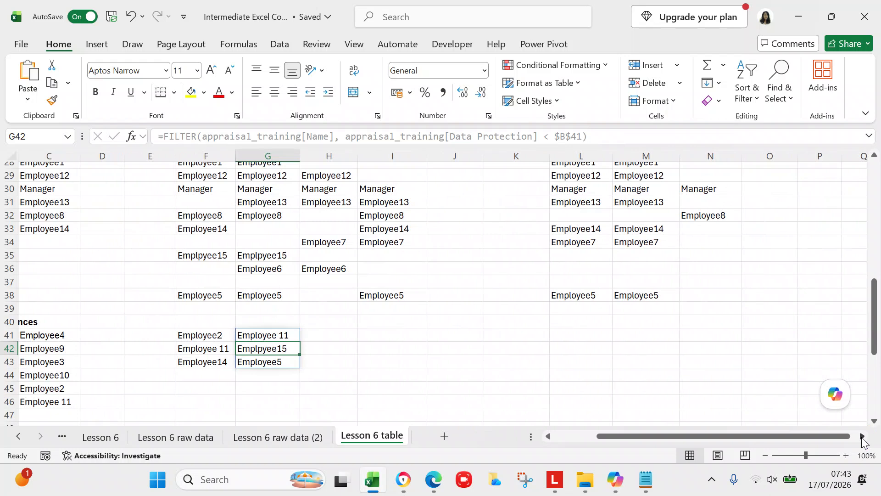
click(292, 336)
click(206, 336)
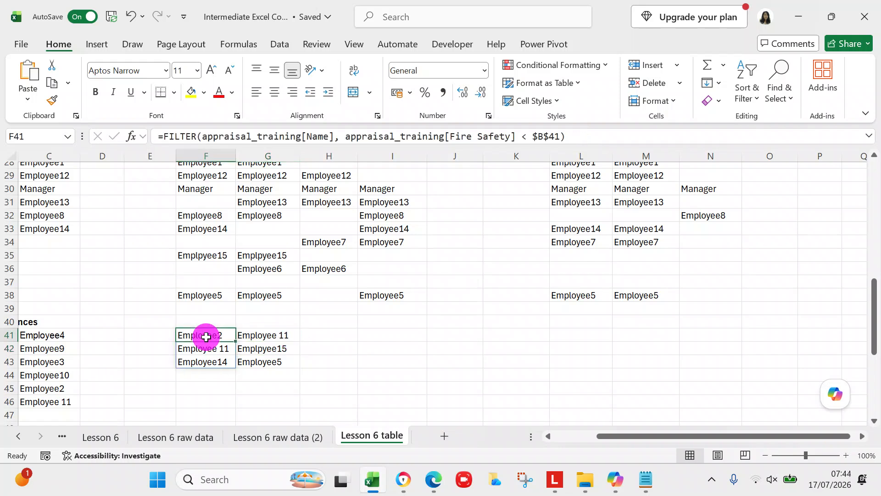
click(257, 334)
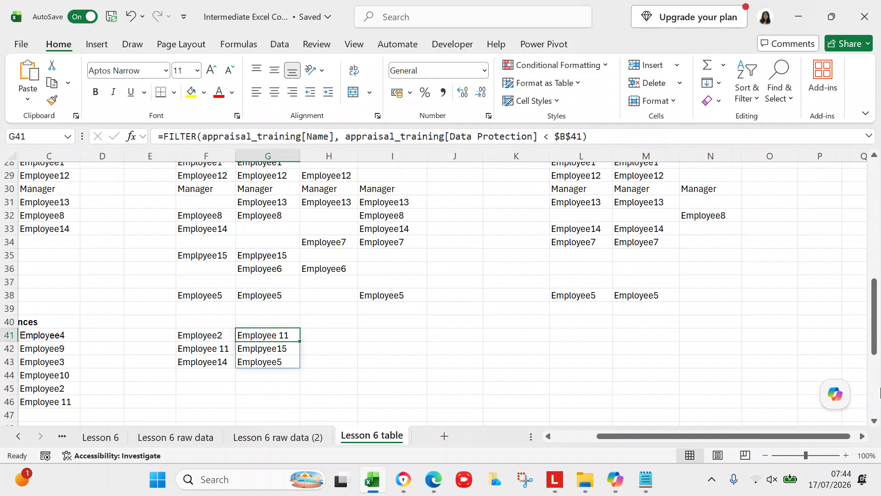
drag(873, 342, 862, 362)
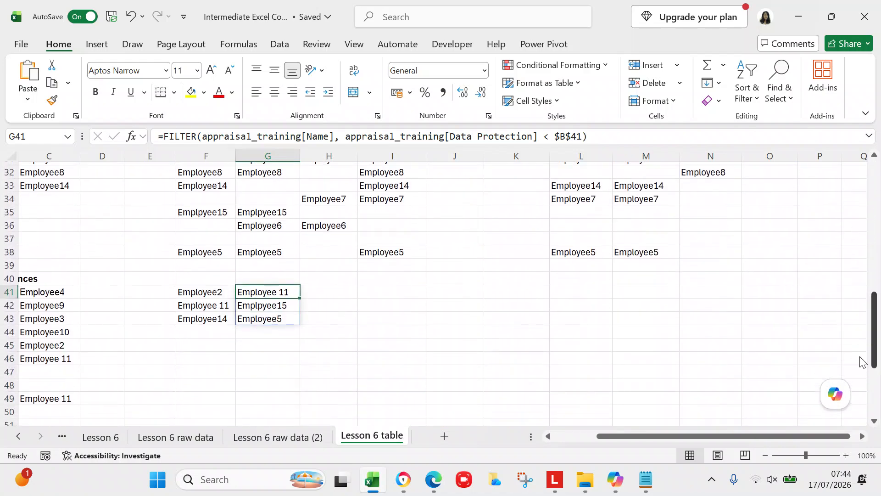
Step: Copy the text of the Data Protection FILTER formula in G41 and paste it into H41
click(293, 295)
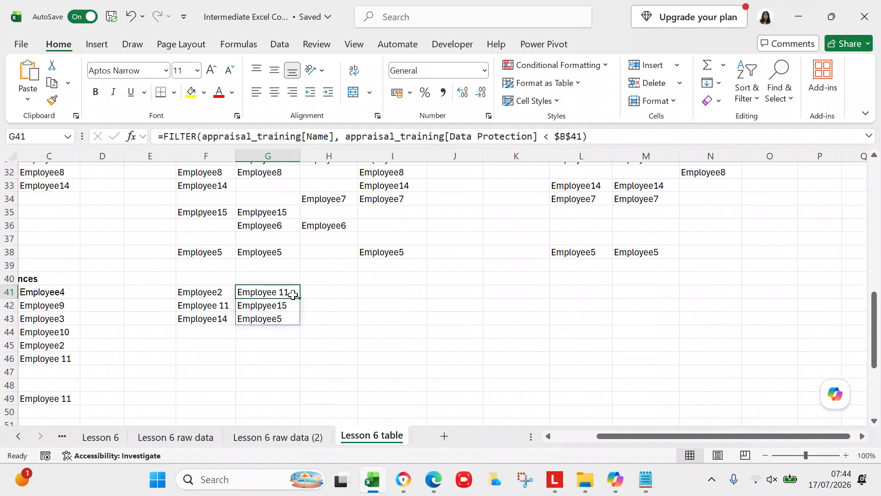
key(ctrl+c)
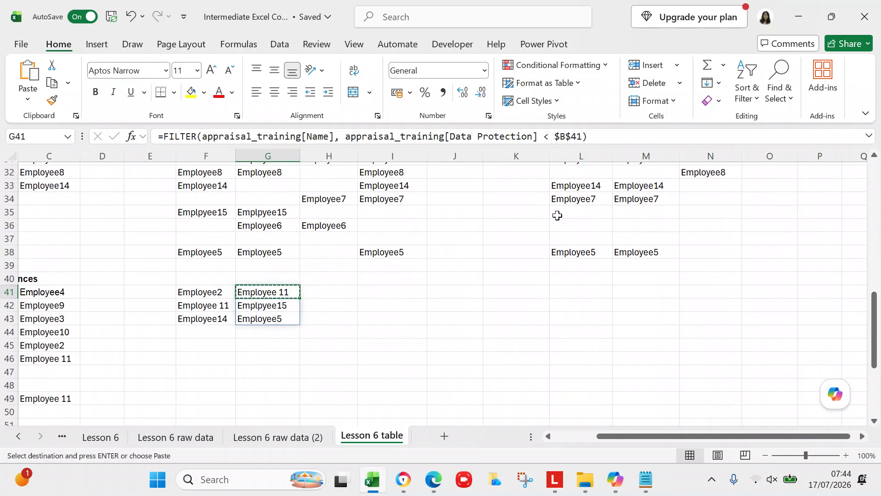
click(622, 135)
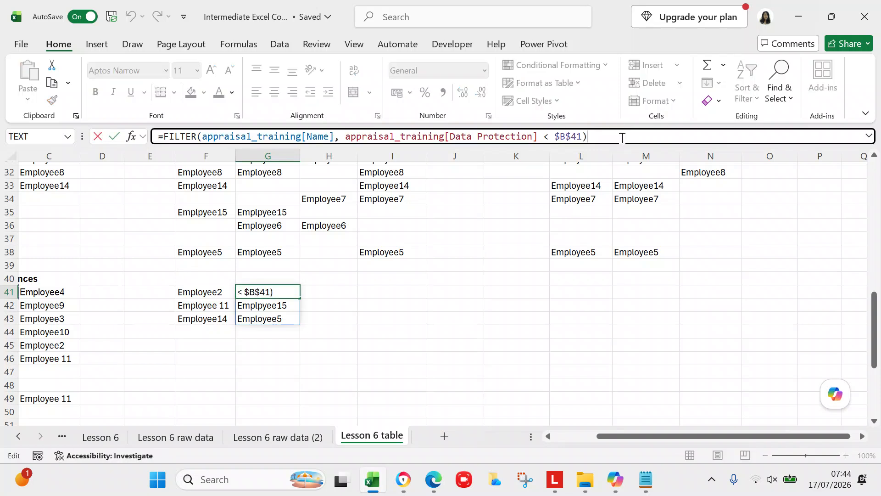
key(shift+Left)
key(shift+Left)
key(shift+Left)
key(shift+Left)
key(shift+Left)
key(shift+Left)
key(shift+Left)
key(shift+Left)
key(shift+Left)
key(shift+Left)
key(shift+Left)
key(shift+Left)
key(shift+Left)
key(shift+Left)
key(shift+Left)
key(shift+Left)
key(shift+Left)
key(shift+Left)
key(shift+Left)
key(shift+Left)
key(shift+Left)
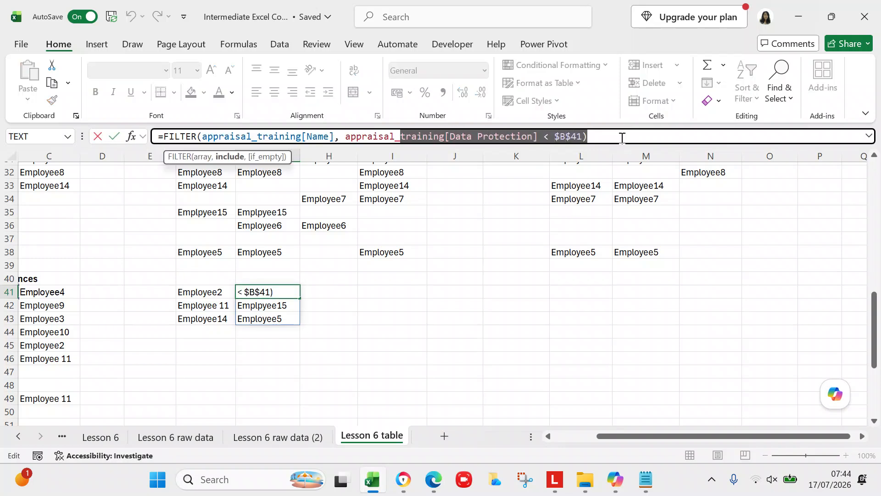
key(shift+Left)
key(shift+Left)
key(shift+Left)
key(shift+Left)
key(shift+Left)
key(shift+Left)
key(shift+Left)
key(shift+Left)
key(shift+Left)
key(shift+Left)
key(shift+Left)
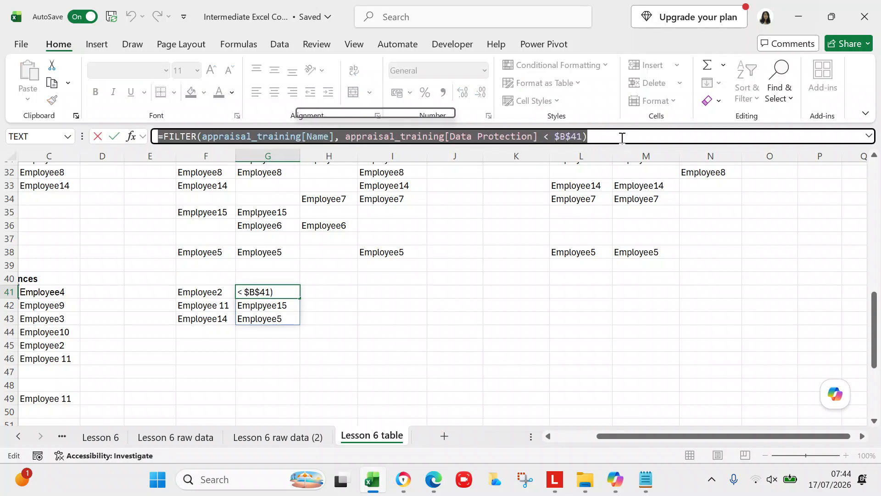
key(ctrl+c)
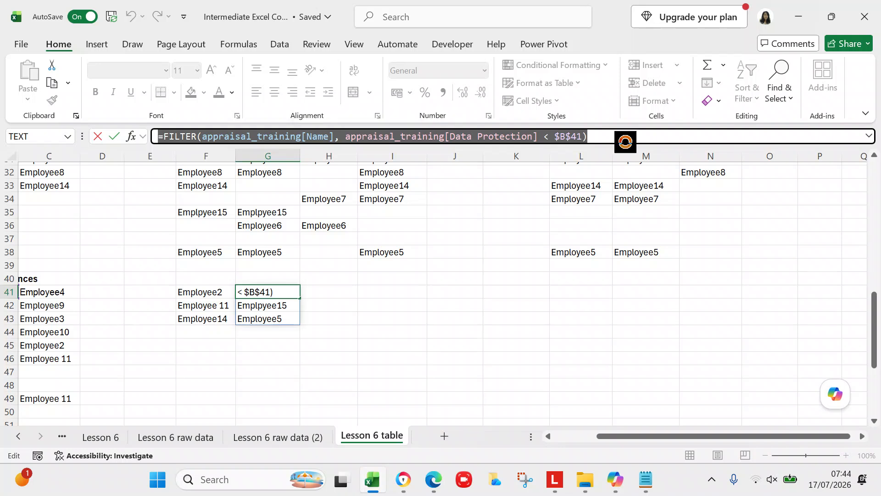
key(Escape)
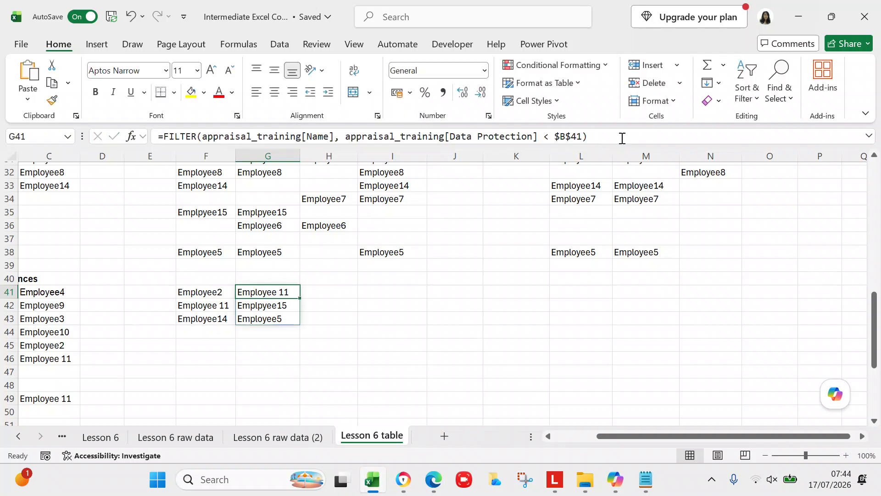
click(348, 293)
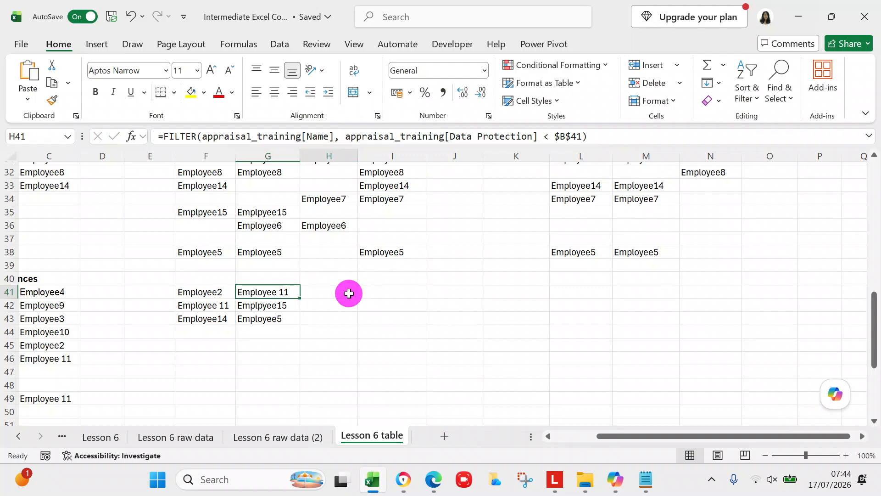
key(ctrl+v)
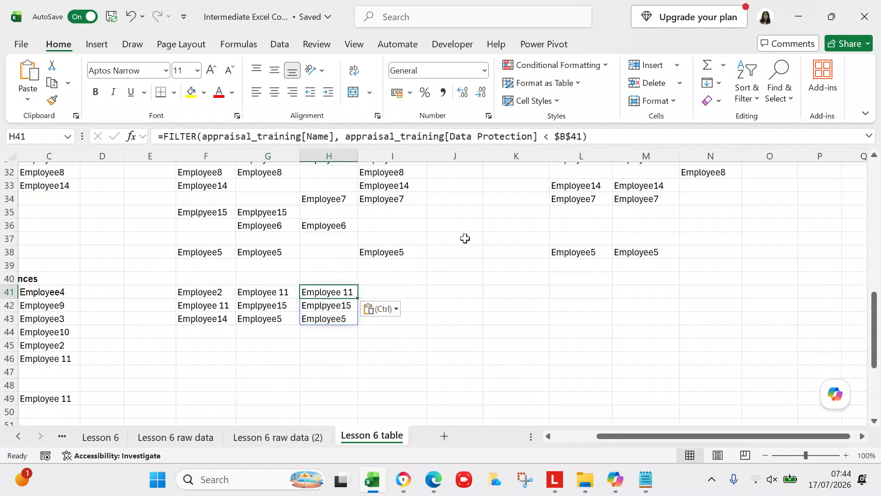
Step: Change the criteria column in the H41 FILTER formula to appraisal_training[Equality]
click(535, 138)
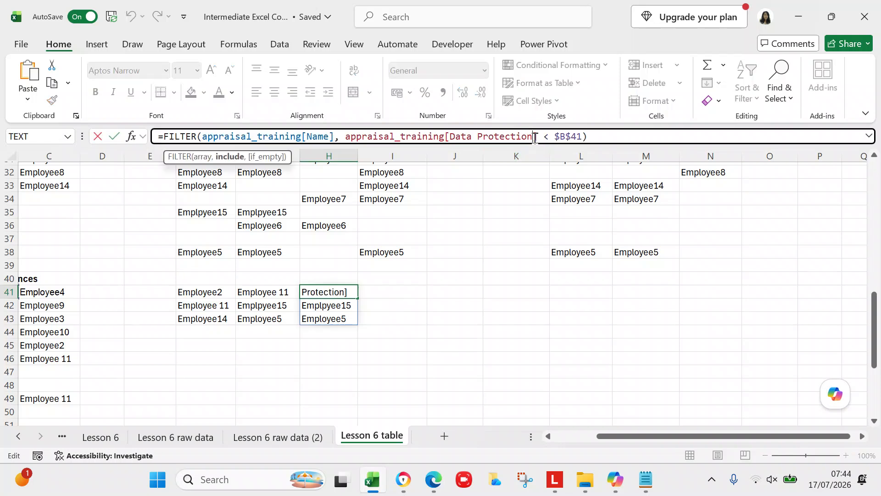
key(BackSpace)
key(BackSpace)
key(BackSpace)
key(BackSpace)
key(BackSpace)
key(BackSpace)
key(BackSpace)
key(BackSpace)
key(BackSpace)
key(BackSpace)
key(BackSpace)
key(BackSpace)
key(BackSpace)
key(BackSpace)
key(BackSpace)
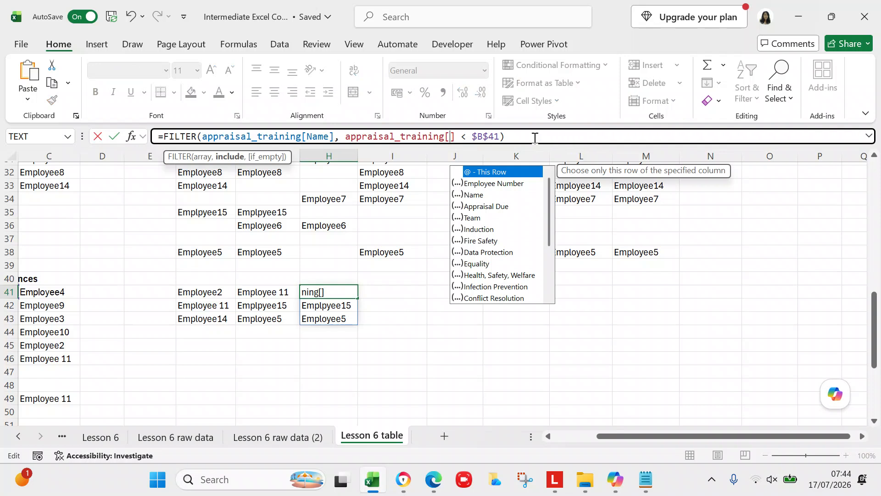
text(Equali)
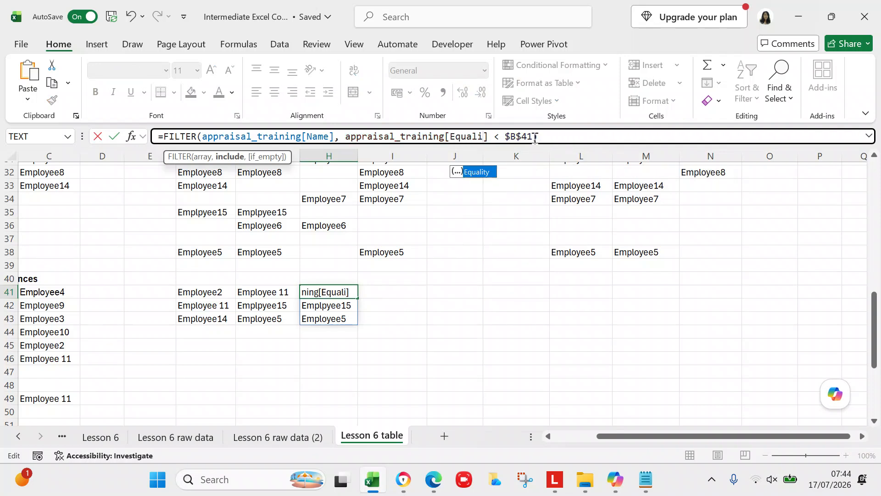
key(Tab)
key(Return)
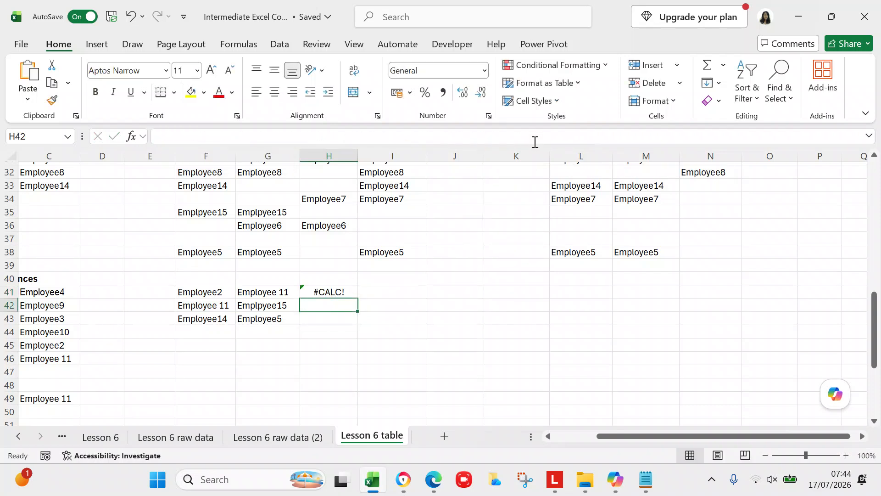
Step: Check the H41 formula's column reference against the table's Equality heading in H1 and copy that heading
click(339, 291)
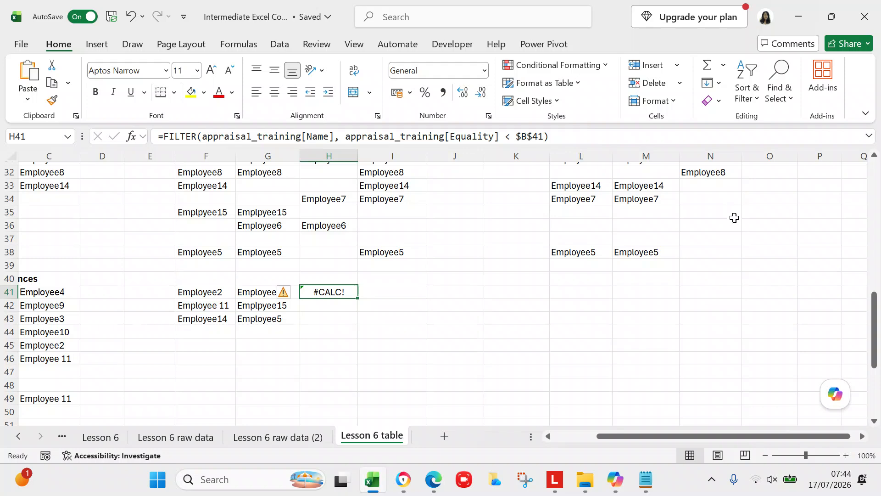
drag(875, 322, 871, 166)
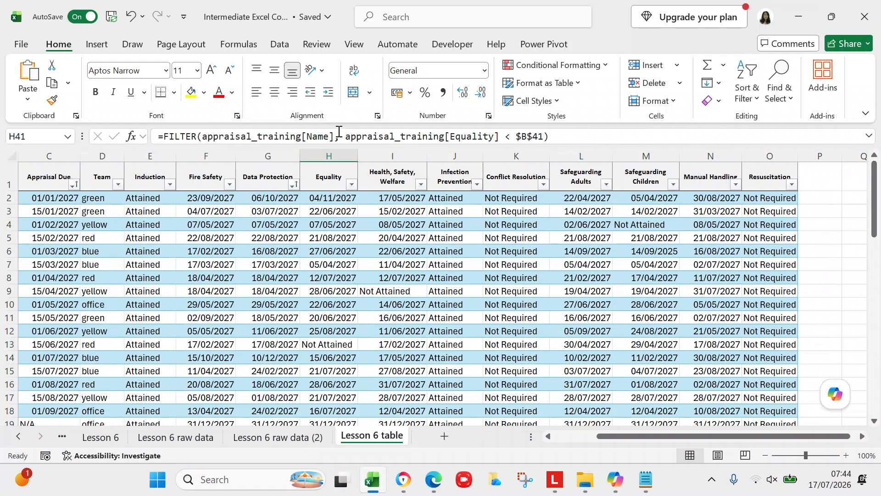
click(320, 177)
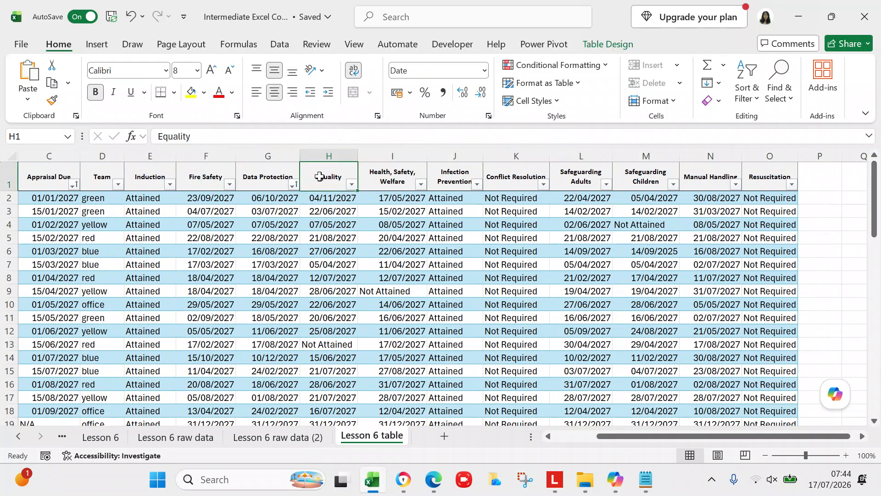
key(ctrl+c)
drag(874, 234, 870, 365)
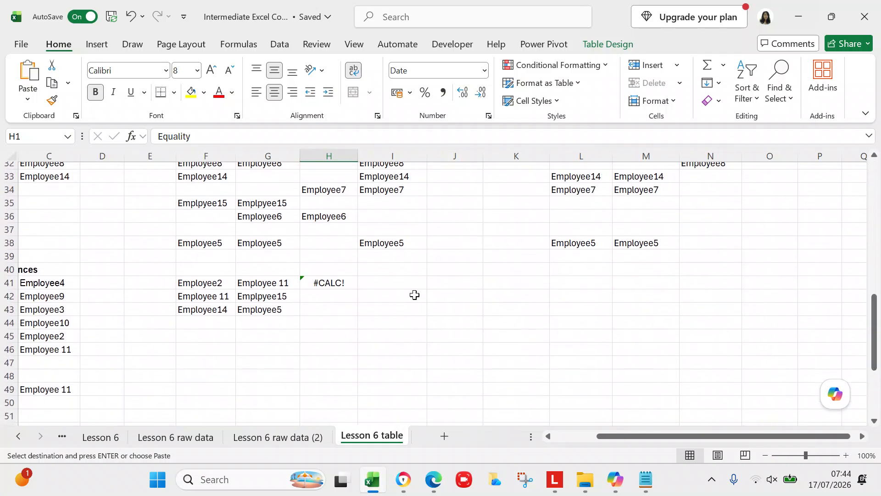
Step: Try re-entering Equality as the criteria column name in the H41 FILTER formula
click(338, 284)
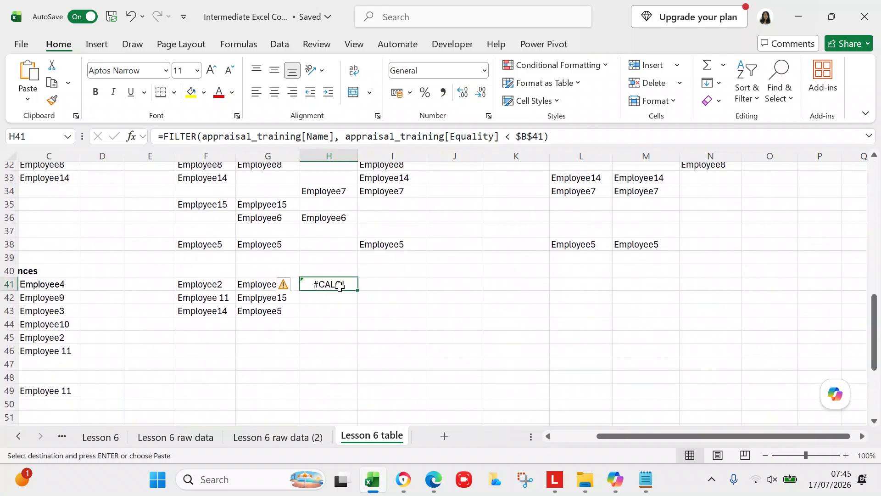
click(493, 136)
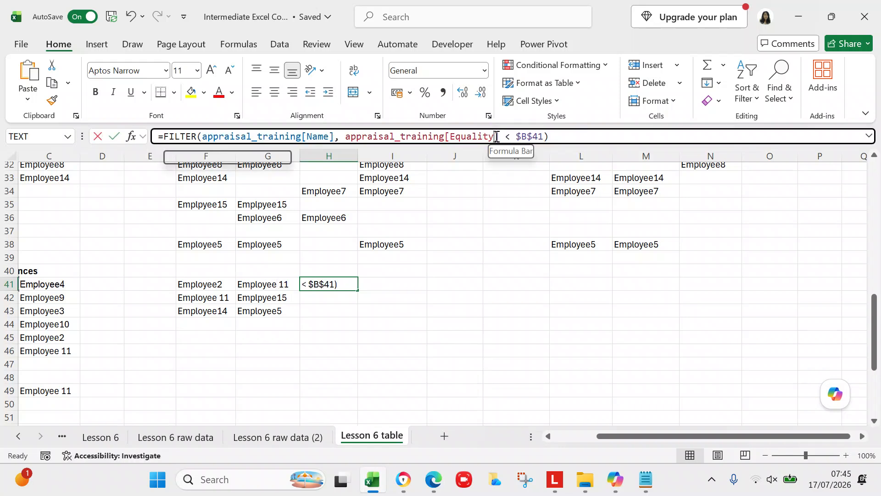
key(BackSpace)
key(BackSpace)
key(BackSpace)
key(BackSpace)
key(BackSpace)
key(BackSpace)
key(BackSpace)
key(BackSpace)
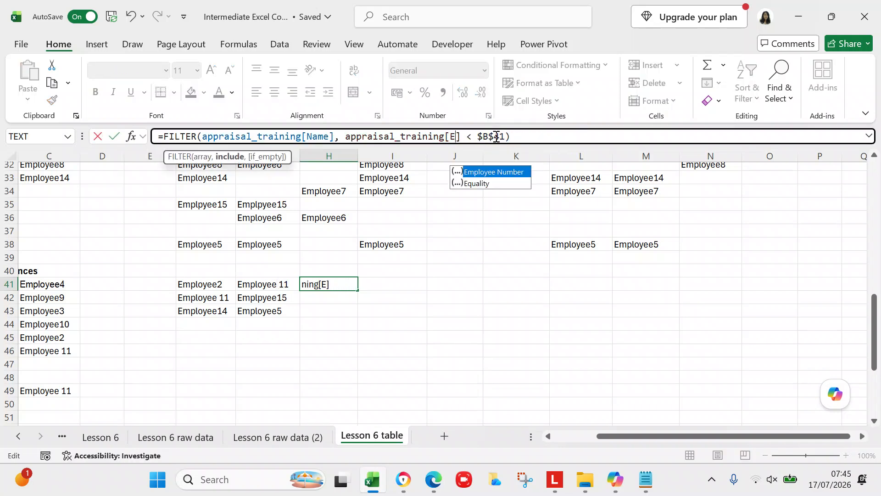
key(Escape)
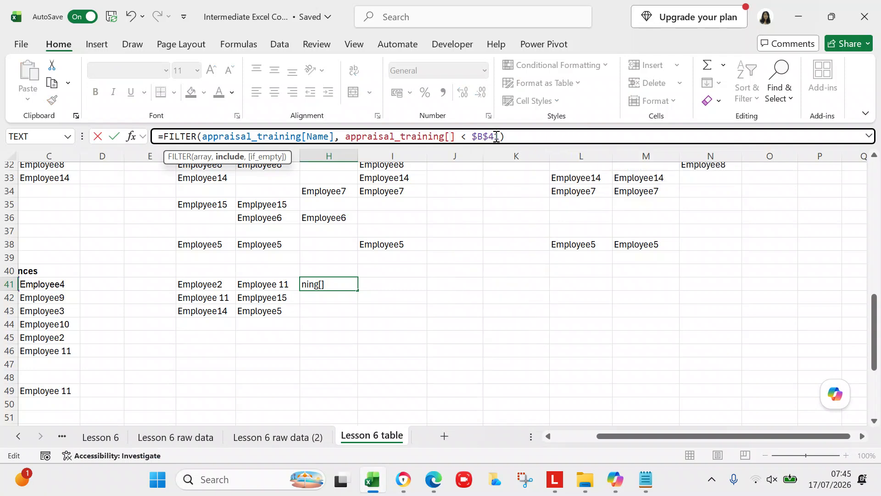
text(Equal)
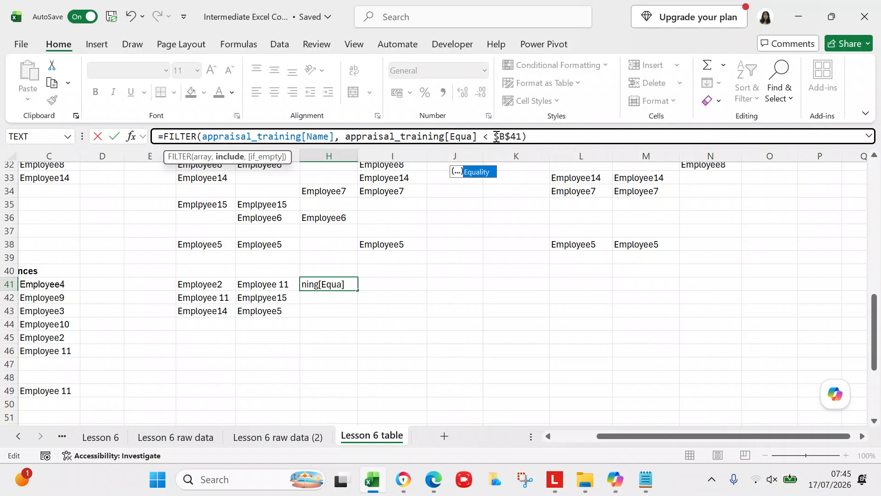
text(ity)
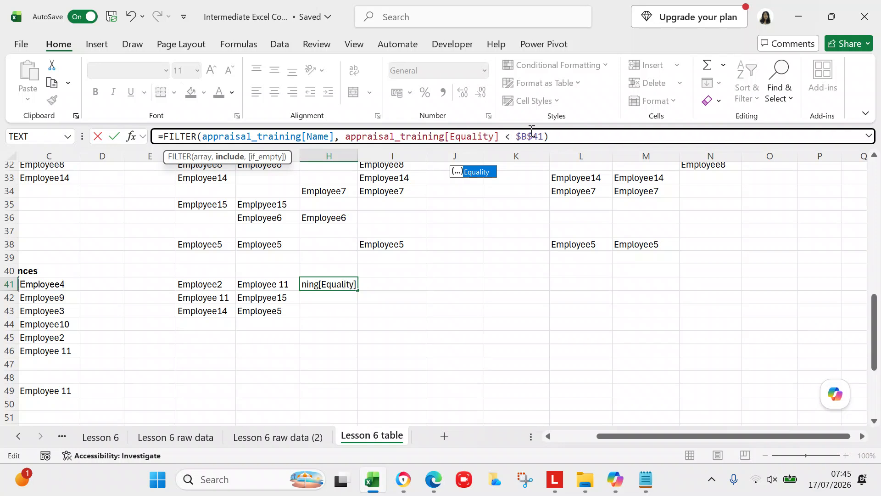
click(568, 136)
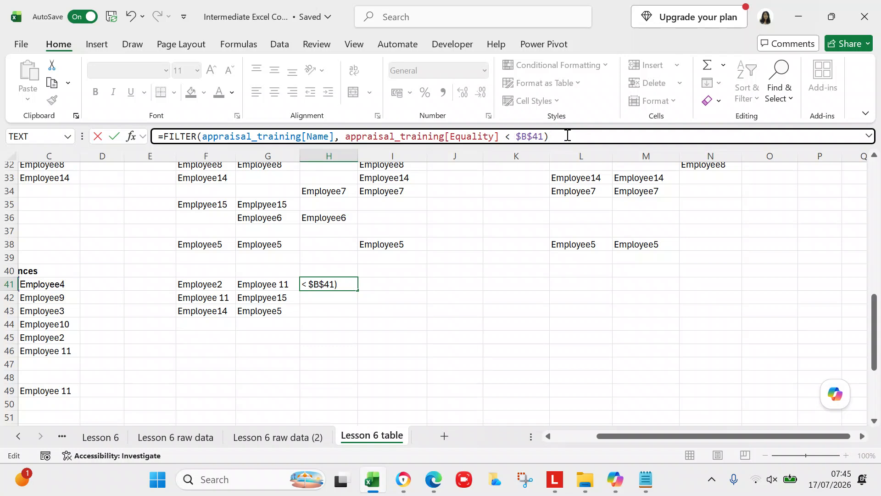
key(Return)
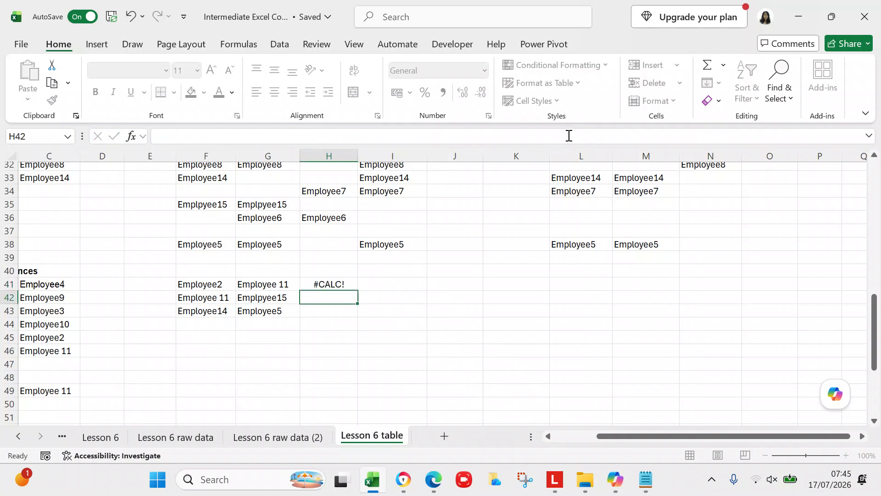
Step: Compare the FILTER formulas in G41 and H41, and copy cell G41 with its Data Protection formula over H41
click(330, 283)
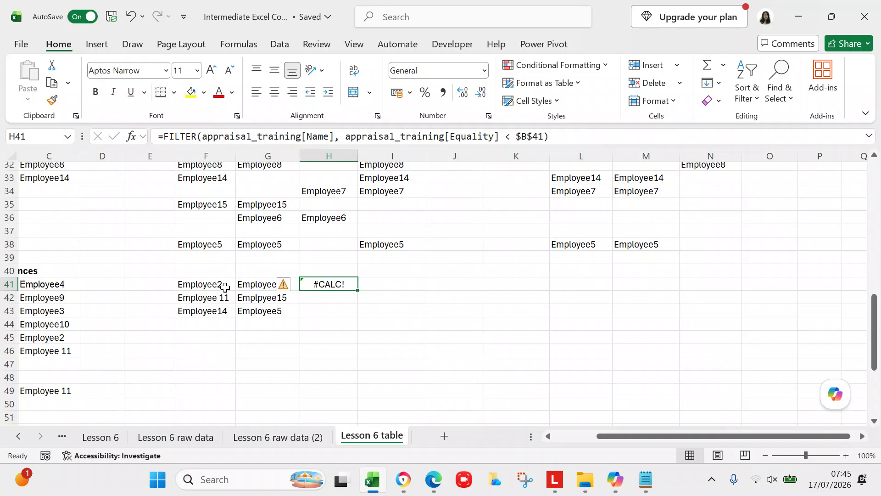
click(245, 285)
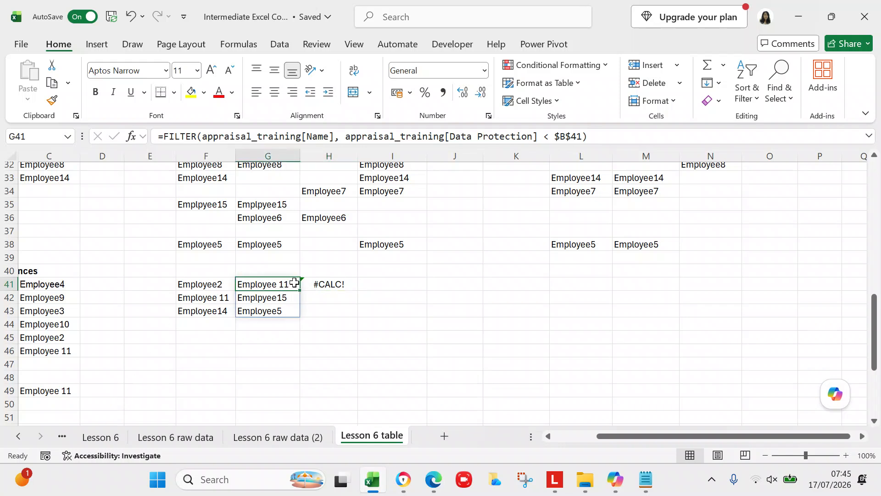
click(312, 283)
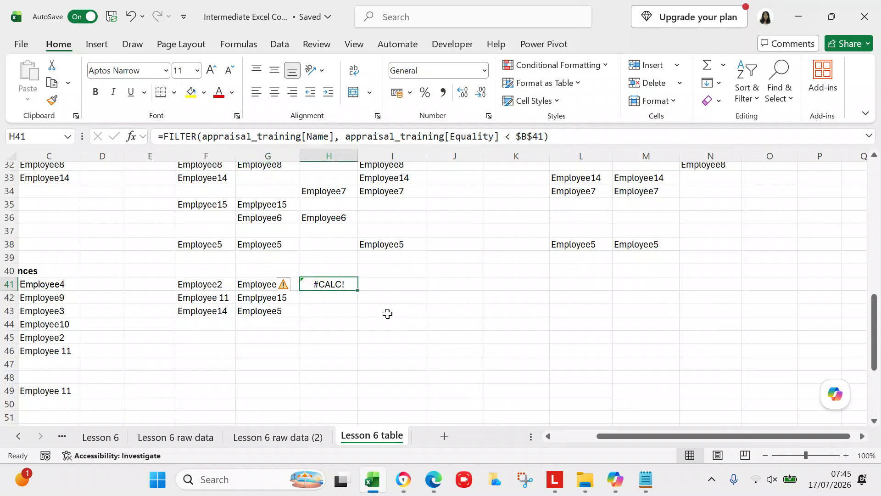
click(251, 281)
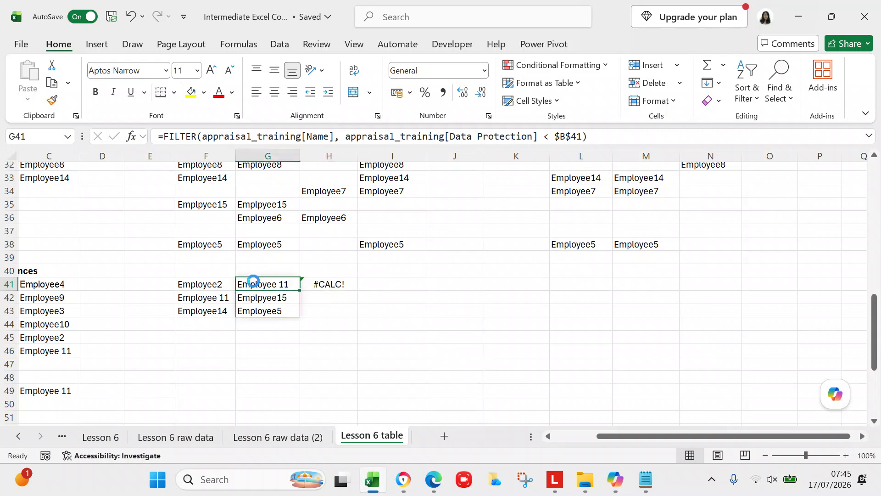
key(ctrl+c)
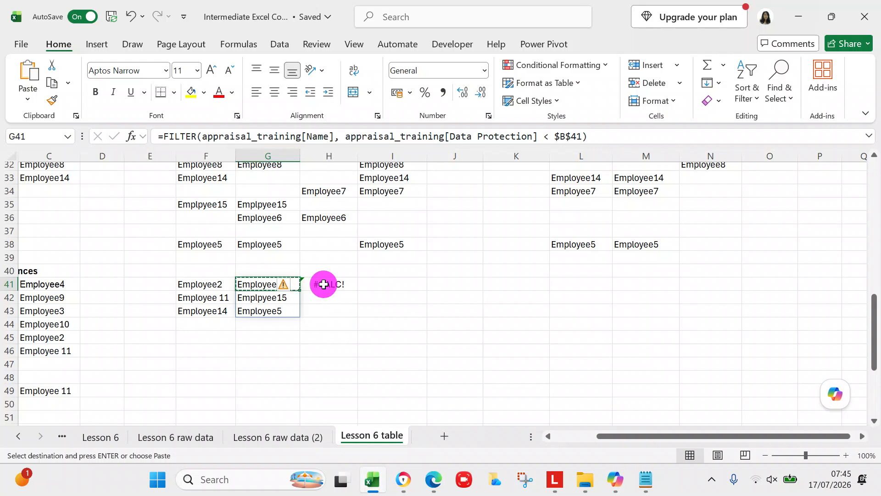
click(322, 284)
key(ctrl+v)
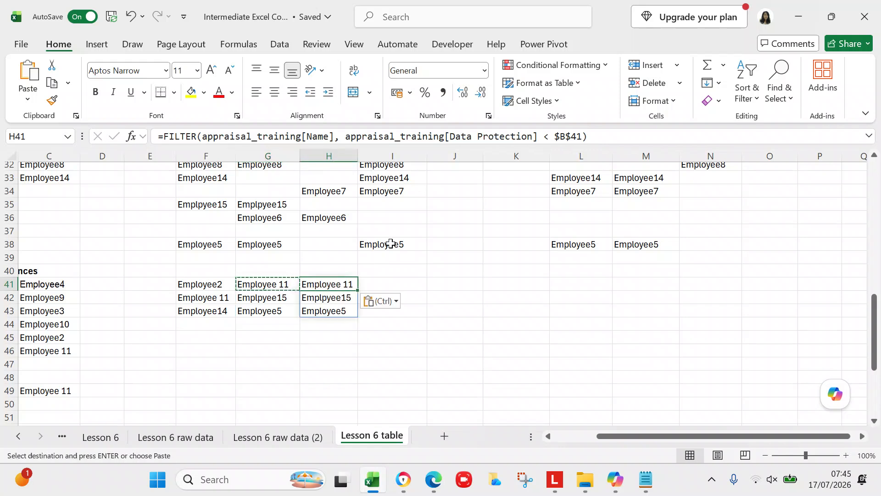
Step: Replace Data Protection with Equality in the H41 formula so that its criteria column is appraisal_training[Equality]
click(534, 140)
key(BackSpace)
key(BackSpace)
key(BackSpace)
key(BackSpace)
key(BackSpace)
key(BackSpace)
key(BackSpace)
key(BackSpace)
key(BackSpace)
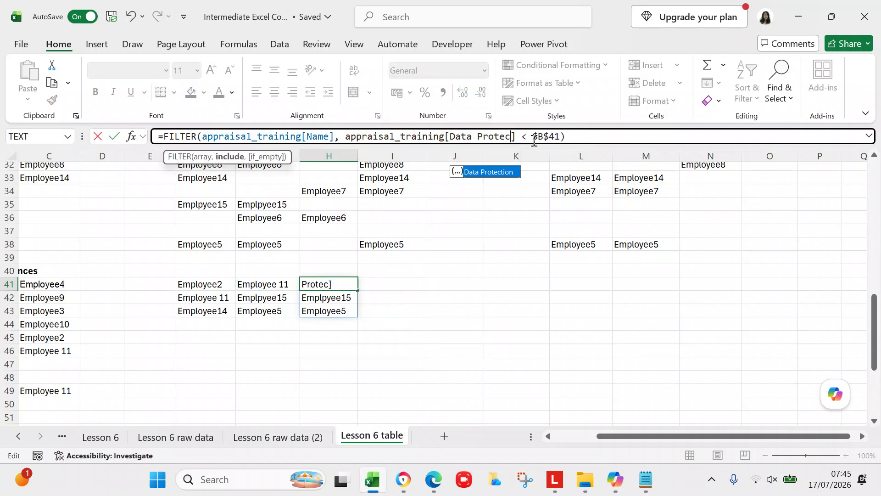
key(BackSpace)
key(BackSpace)
key(BackSpace)
key(BackSpace)
key(BackSpace)
key(BackSpace)
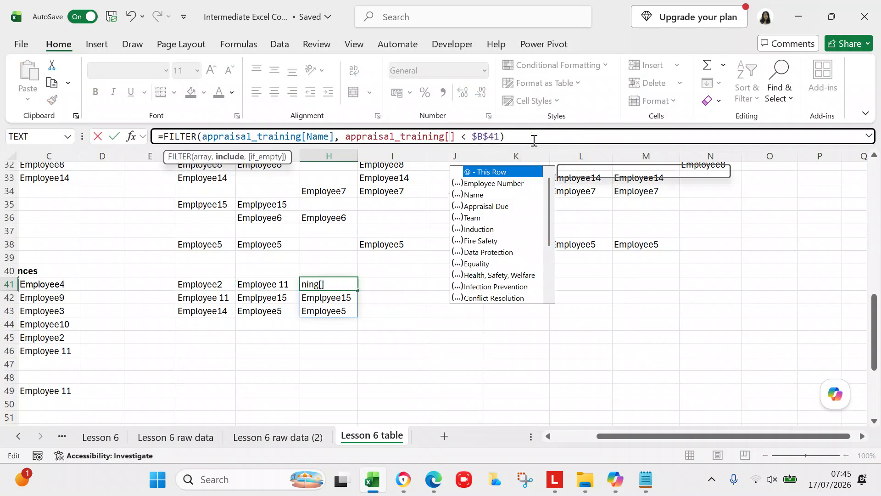
text(Equal)
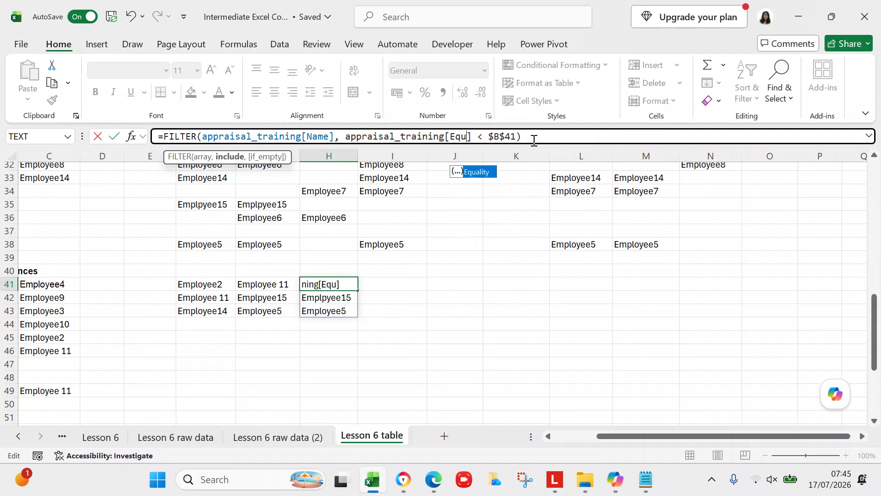
text(ity)
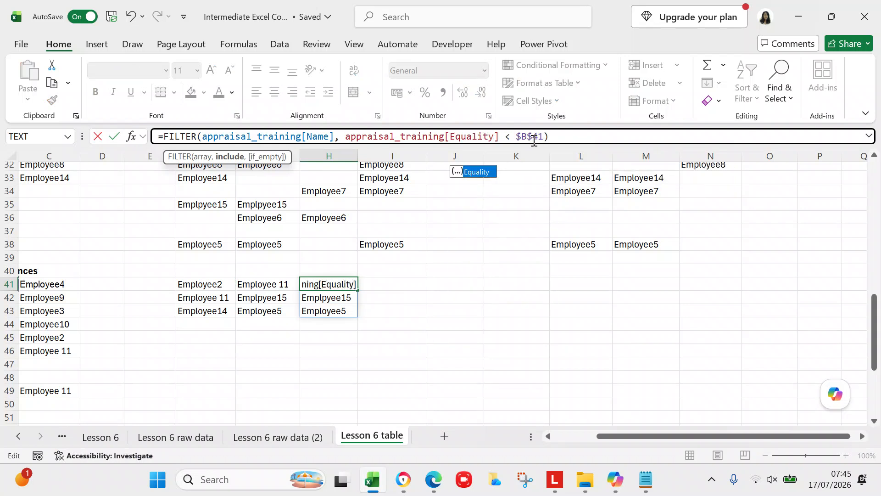
key(Return)
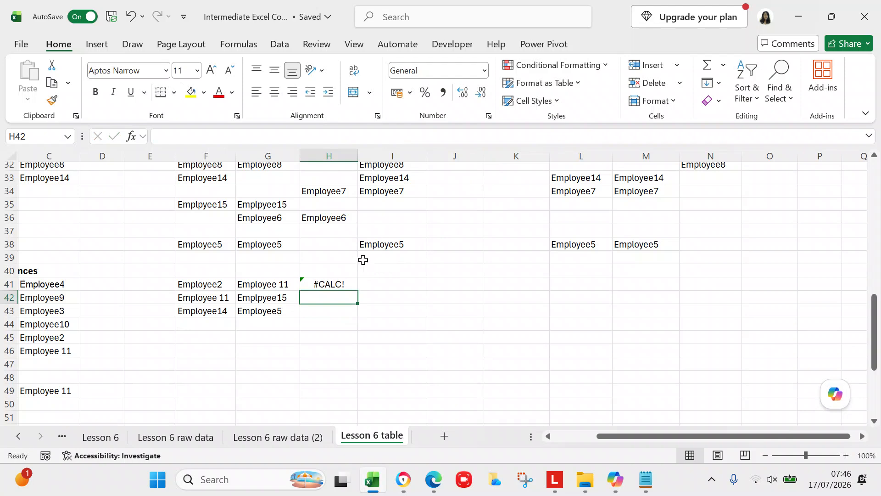
Step: Try a space after Equality inside the H41 formula's column reference, decline the suggested correction and remove the space
click(345, 280)
drag(345, 279, 495, 131)
click(459, 280)
click(338, 340)
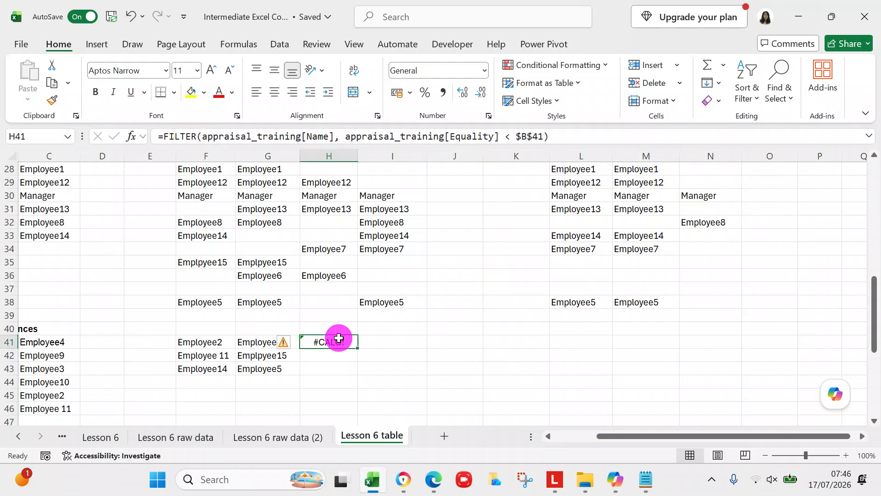
click(495, 137)
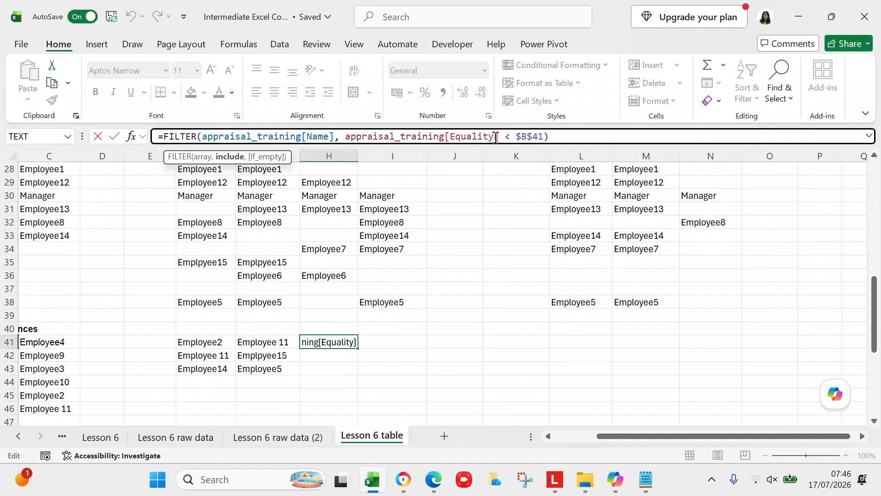
key(Return)
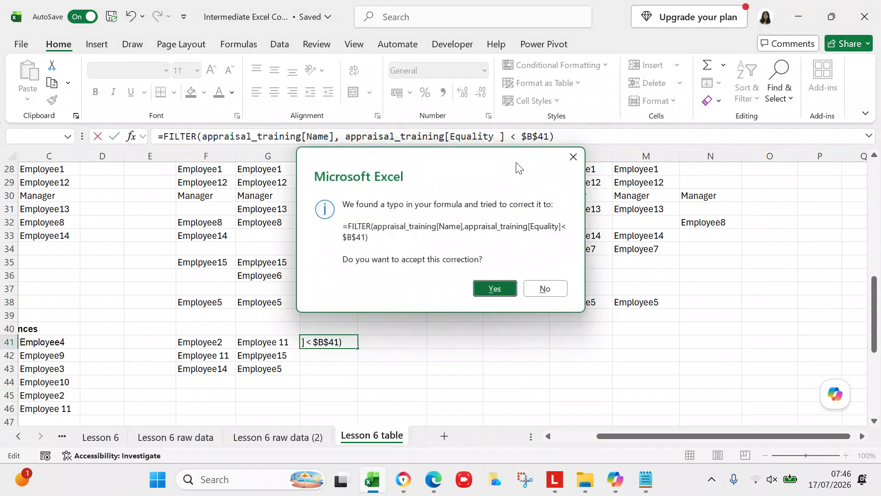
key(Return)
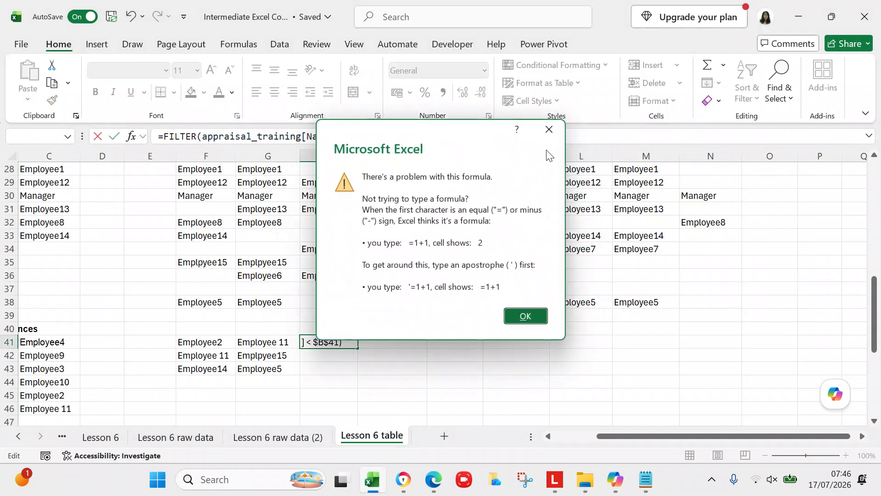
click(546, 135)
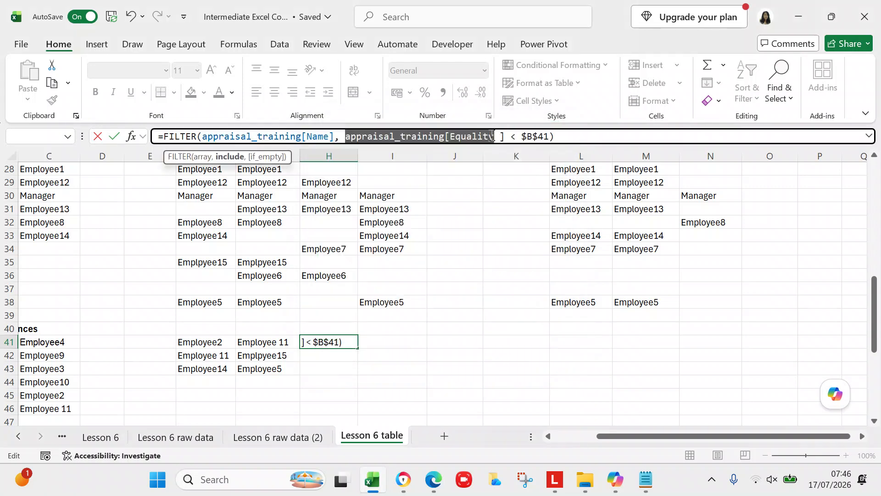
click(501, 138)
key(BackSpace)
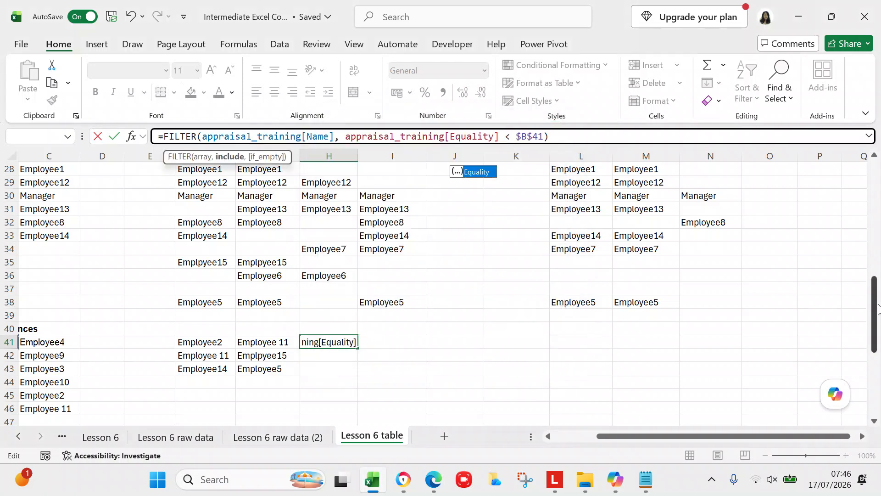
Step: Re-enter the heading Equality in H1 of the training table and select the Not Attained entry in that column
drag(871, 315, 849, 125)
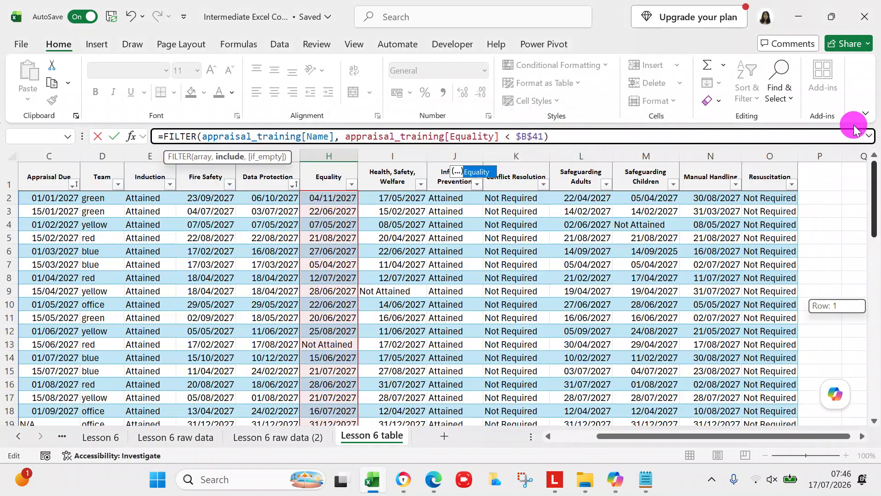
click(325, 176)
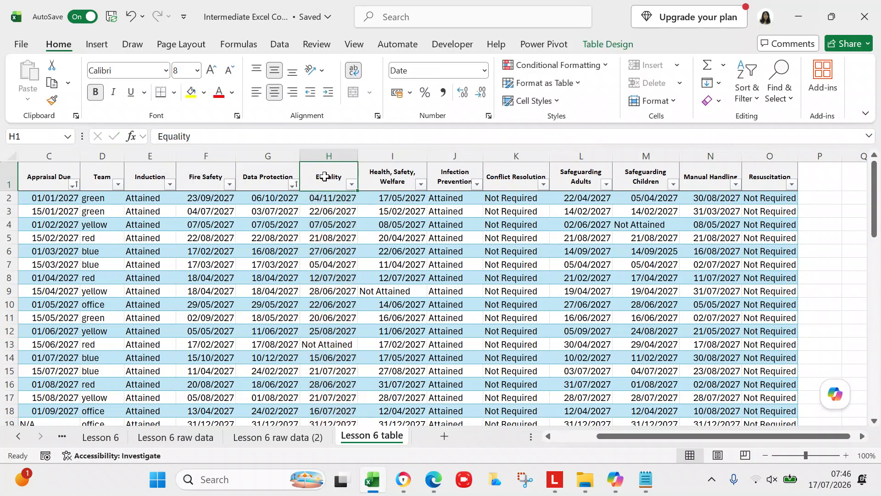
text(Equality)
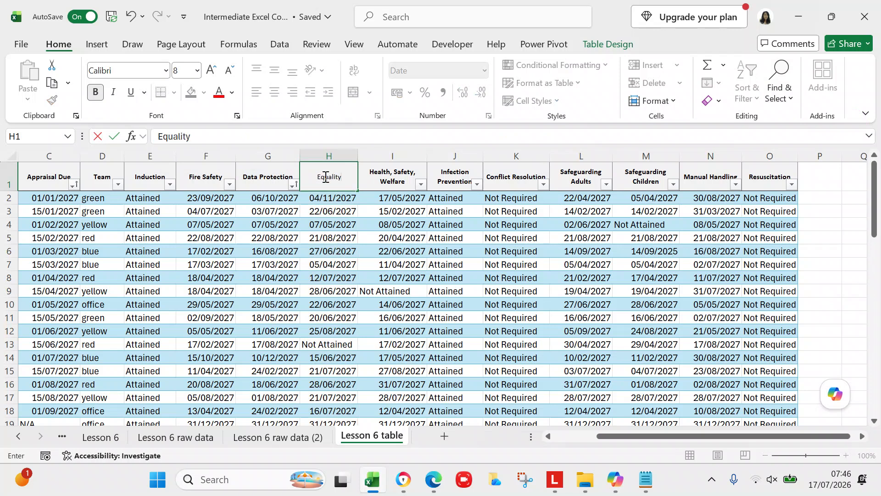
key(Return)
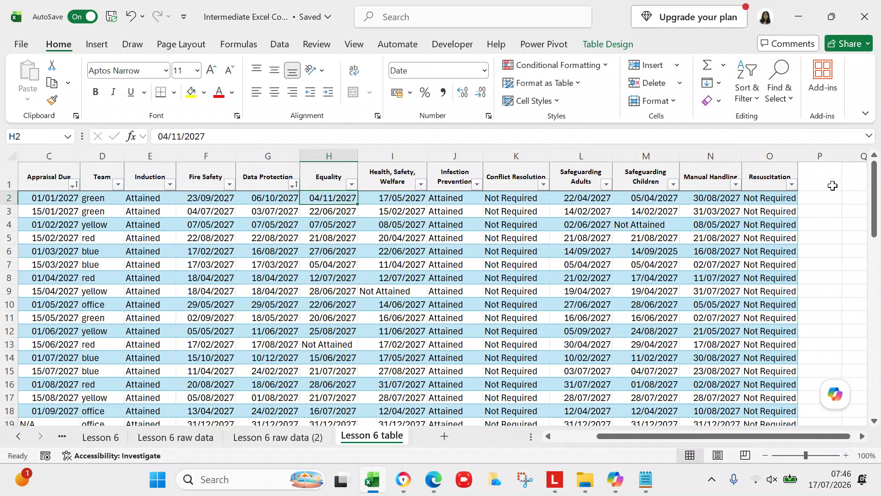
mouse_move(875, 191)
mouse_down()
mouse_move(871, 354)
mouse_move(874, 203)
mouse_up()
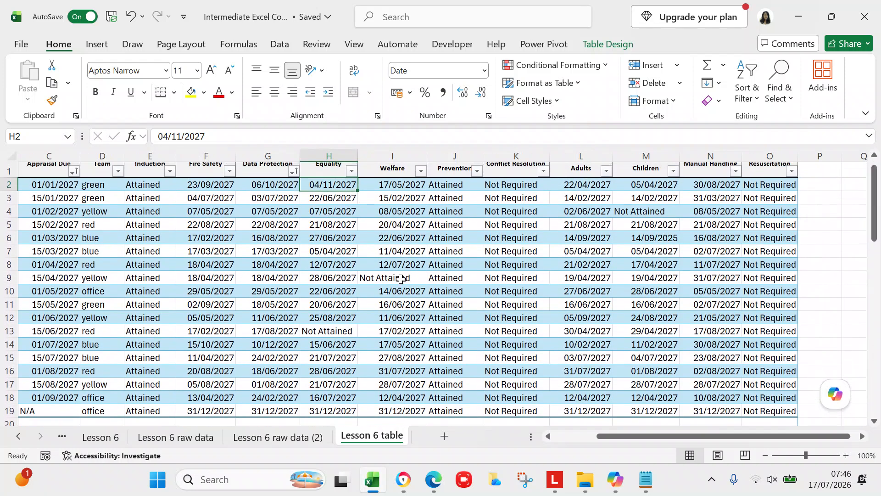
click(350, 327)
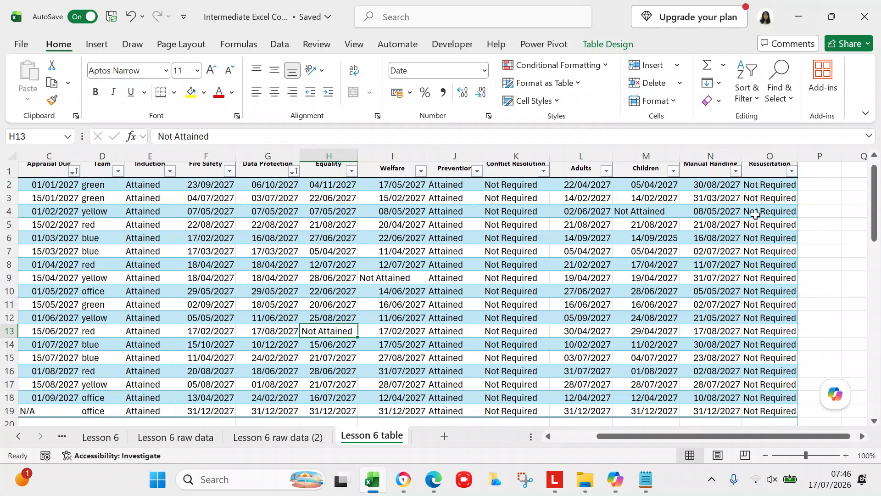
Step: Replace the Not Attained entry in H13 of the Equality column with 1 January 2020 and check the FILTER result in H41
mouse_move(873, 232)
mouse_down()
mouse_move(872, 319)
mouse_move(866, 225)
mouse_up()
click(315, 346)
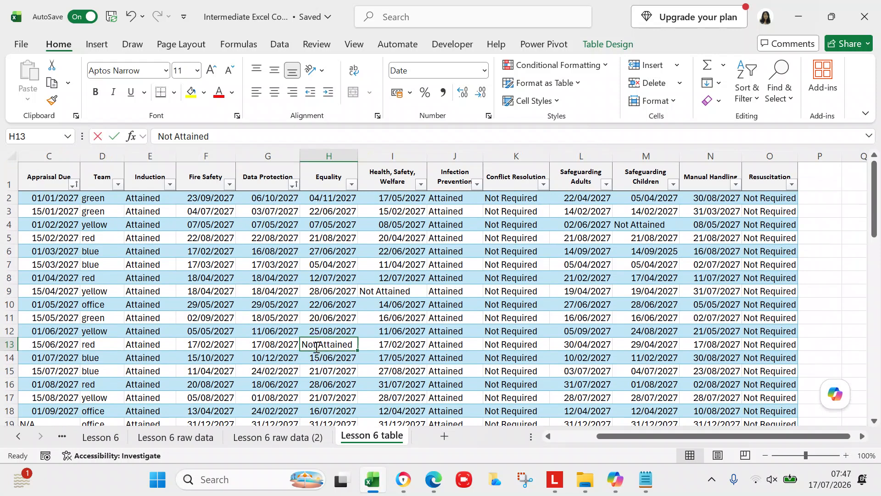
text(1 ja)
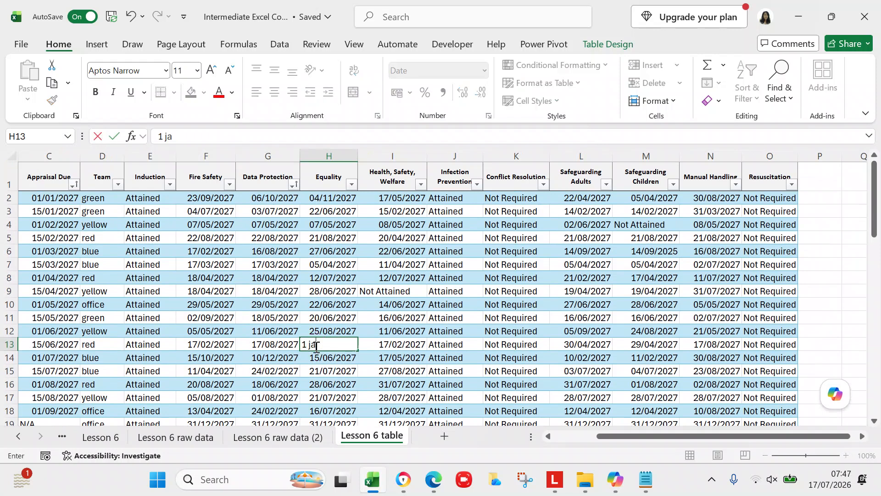
text(n 2020)
key(Return)
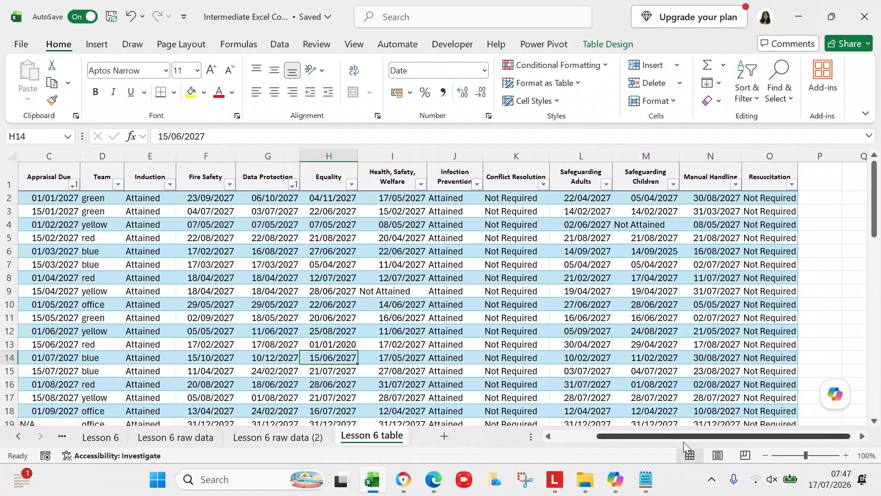
drag(679, 434, 554, 456)
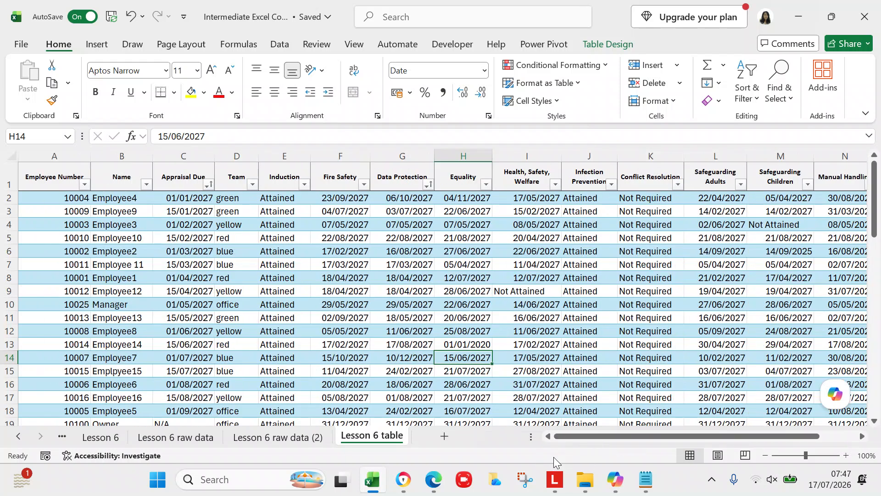
drag(875, 232, 864, 357)
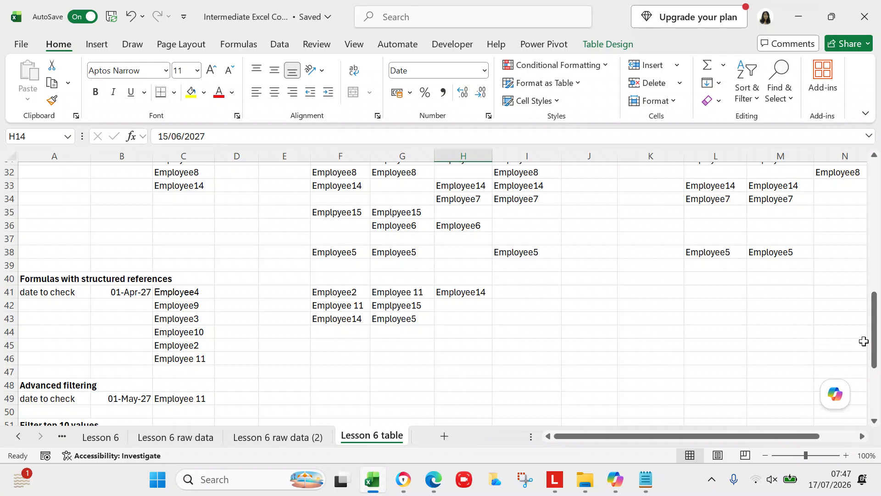
Step: Correct the misspelling "beforec" to "before" in exercise 8 on the Lesson 6 sheet and return to the Lesson 6 table sheet
drag(874, 342, 869, 384)
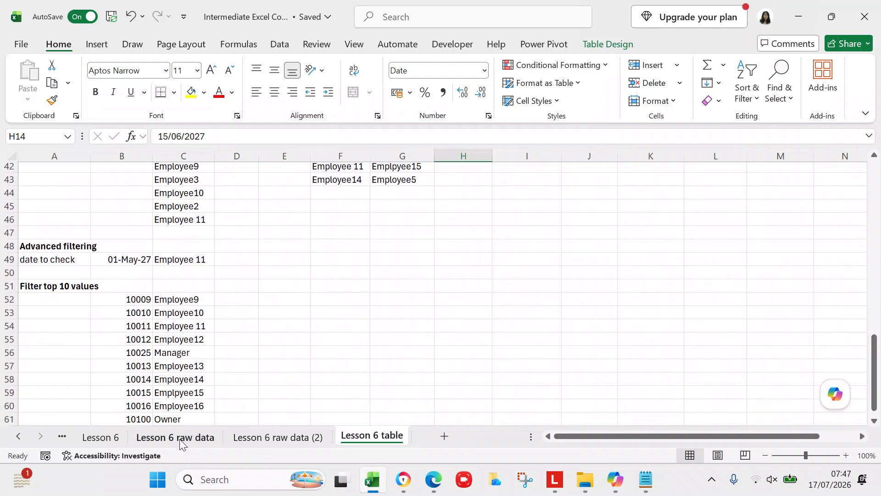
click(113, 440)
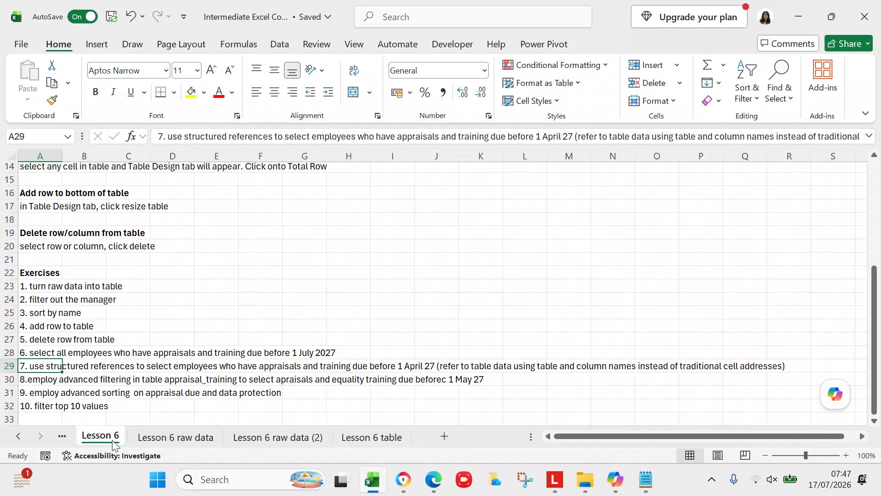
click(34, 380)
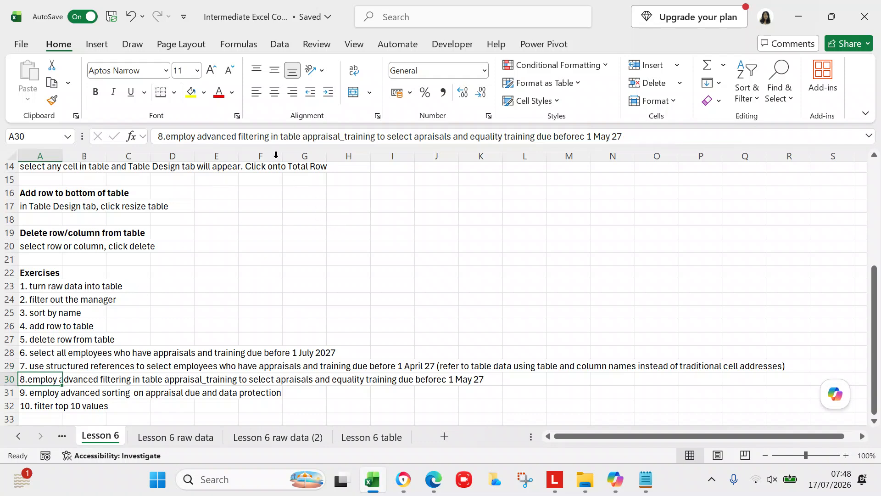
click(585, 136)
key(BackSpace)
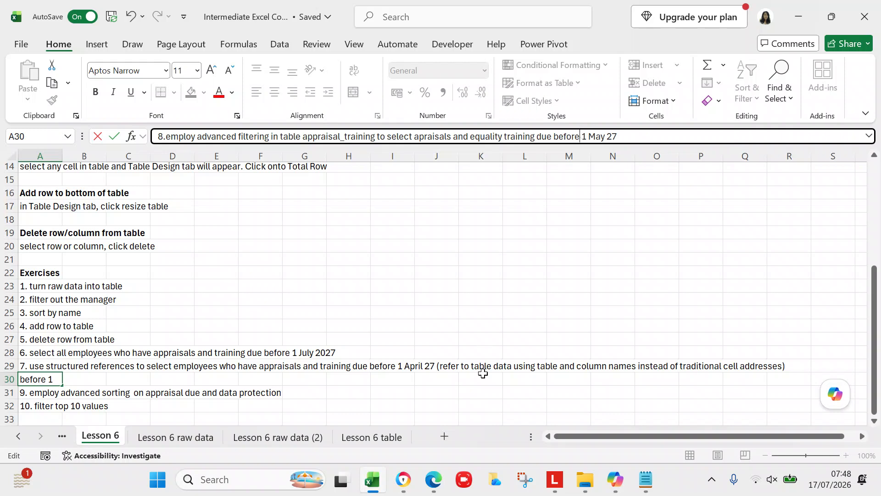
click(345, 438)
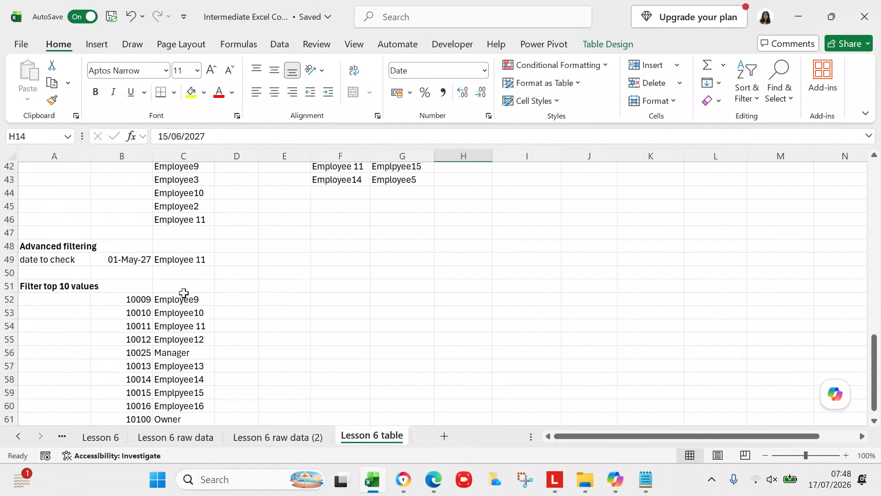
Step: Examine the date to check in B49 and the two-condition FILTER formula in C49 under Advanced filtering
click(112, 260)
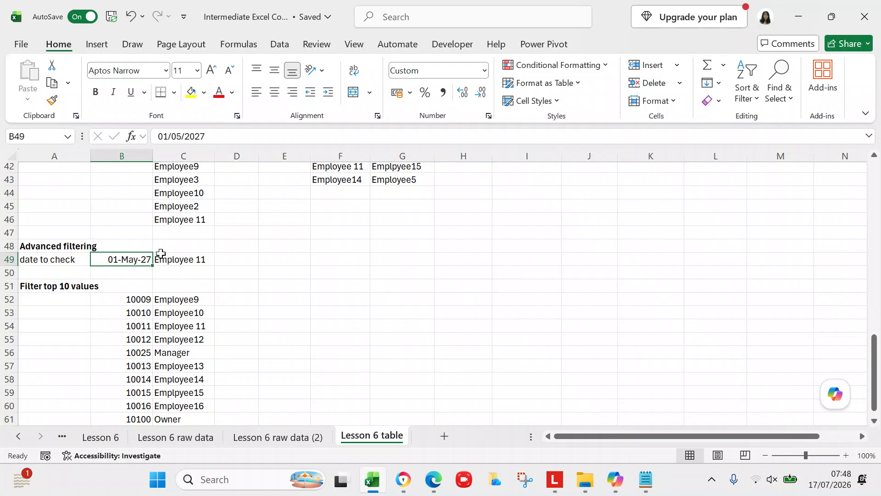
click(175, 257)
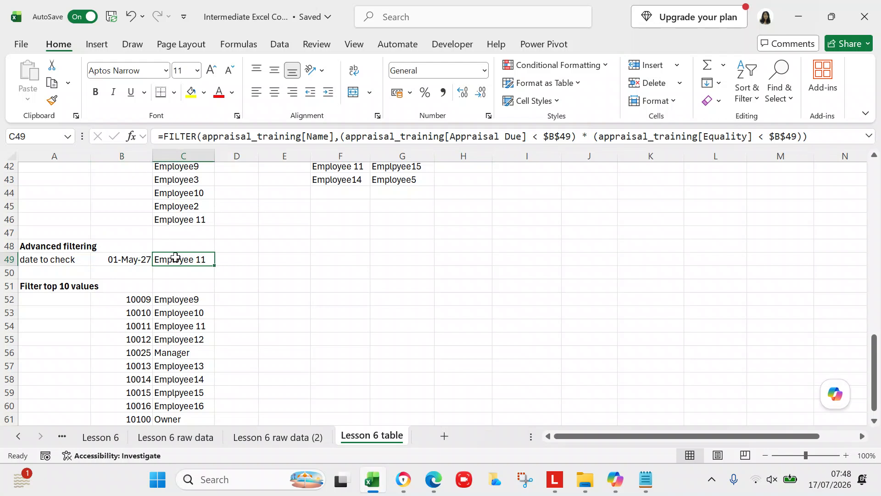
click(194, 274)
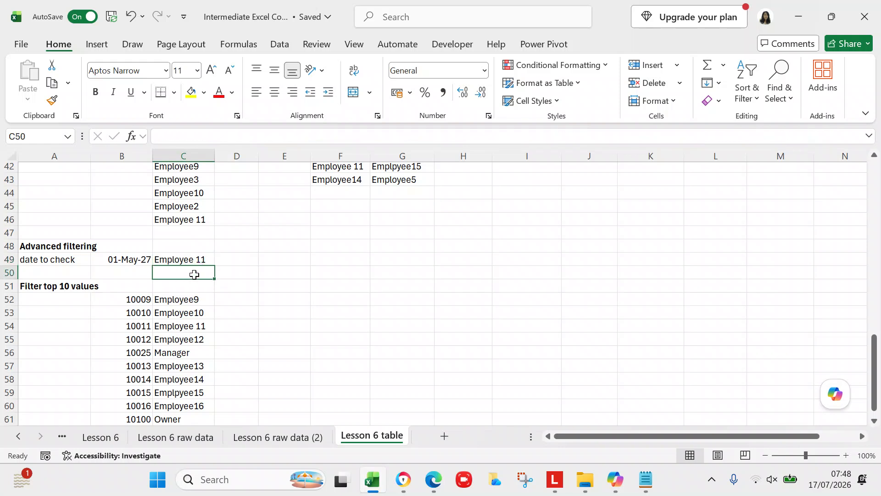
click(188, 260)
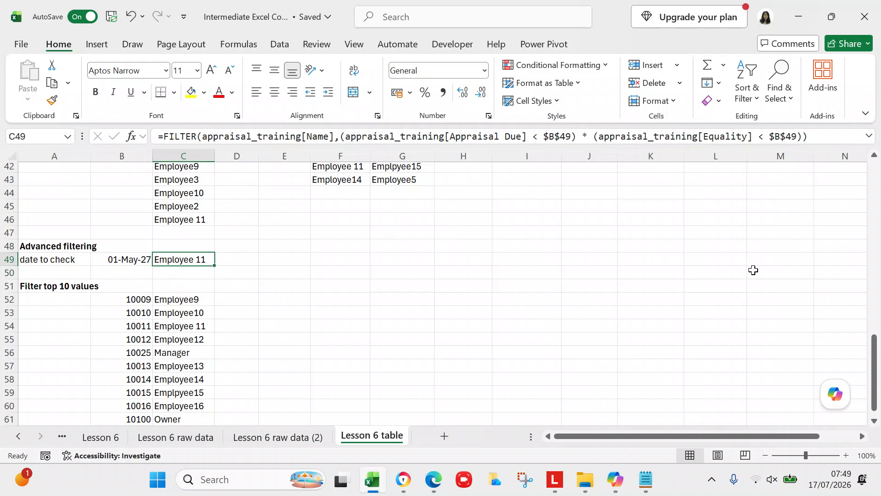
Step: Compare Employee4's Appraisal Due and Equality dates in row 2 with the advanced filtering date
drag(877, 368, 866, 188)
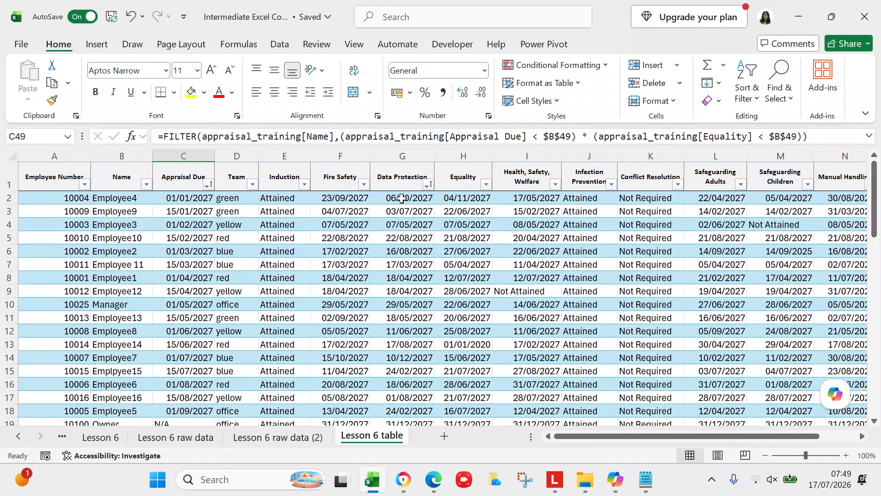
click(211, 198)
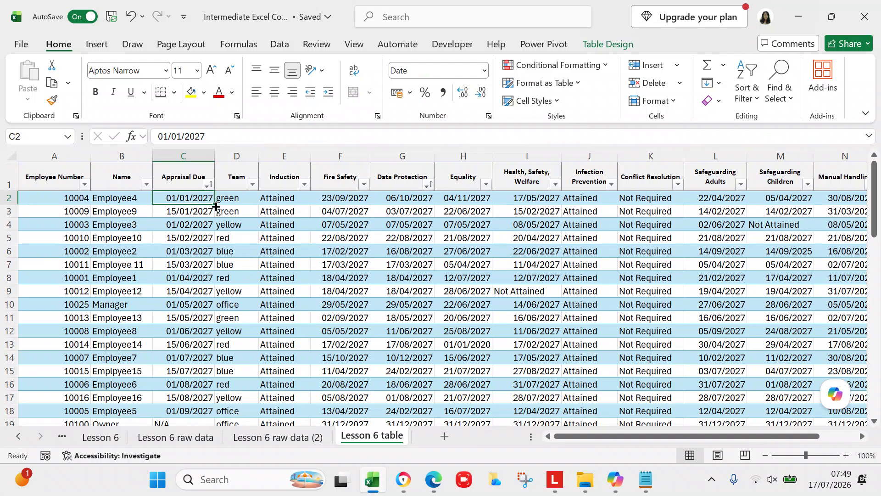
key(Right)
key(Right)
key(Right)
key(Right)
key(Right)
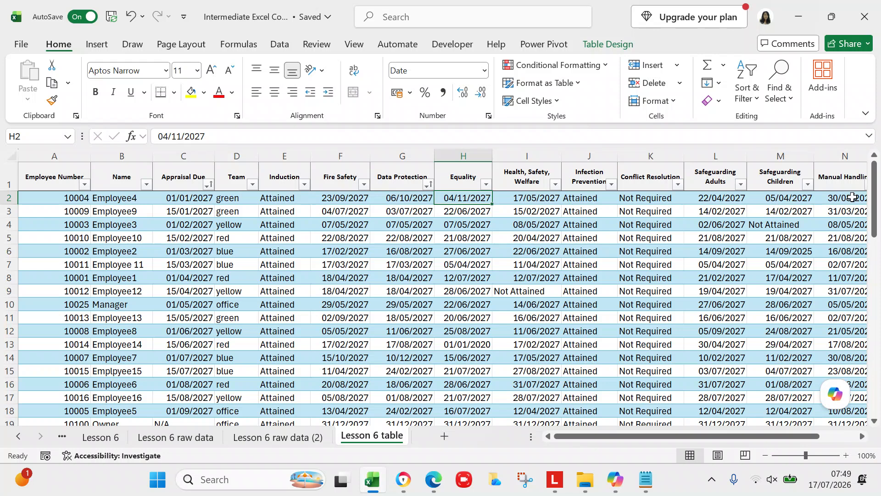
drag(871, 202, 835, 390)
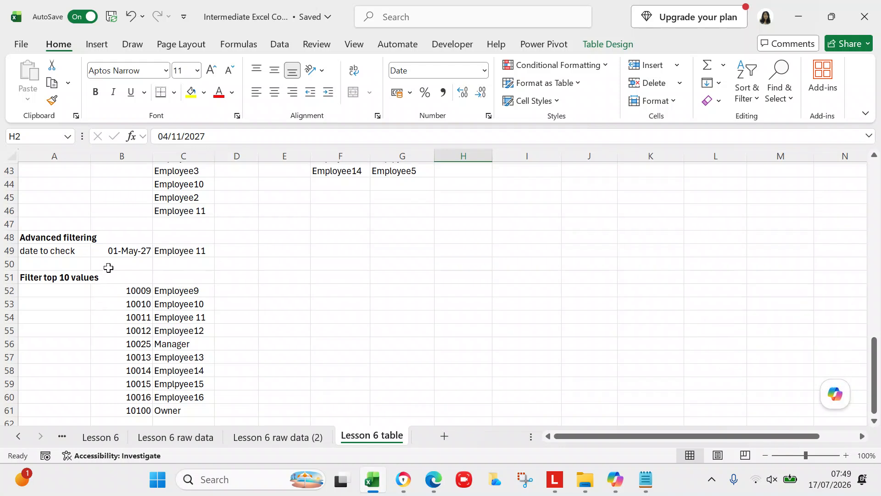
Step: Review the C49 FILTER formula again and check Employee 11's Appraisal Due and Equality dates in row 7 against its criteria
click(163, 252)
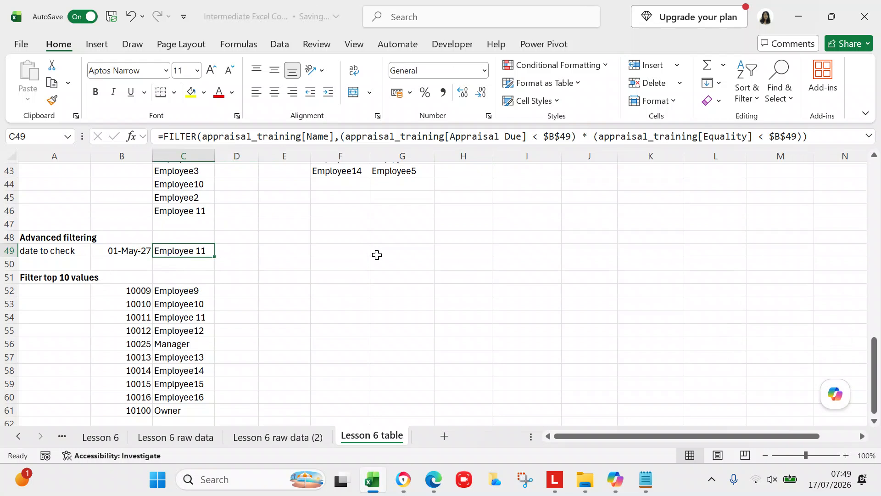
drag(875, 388, 876, 228)
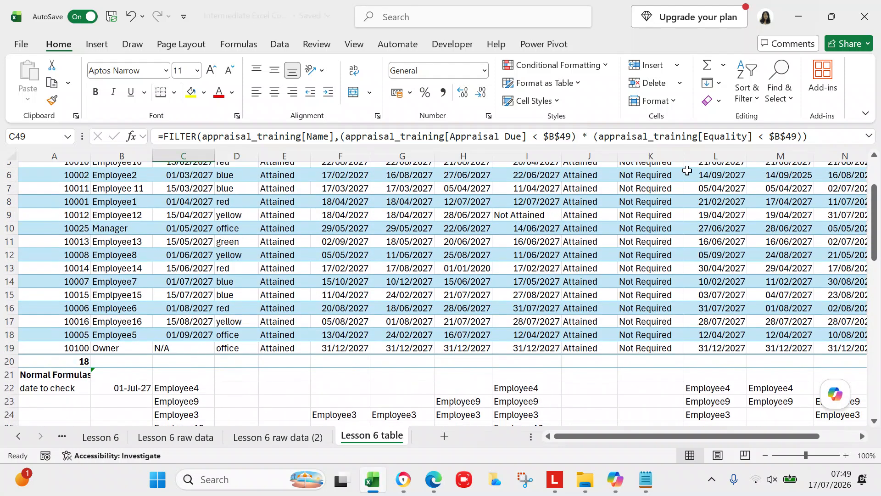
click(197, 183)
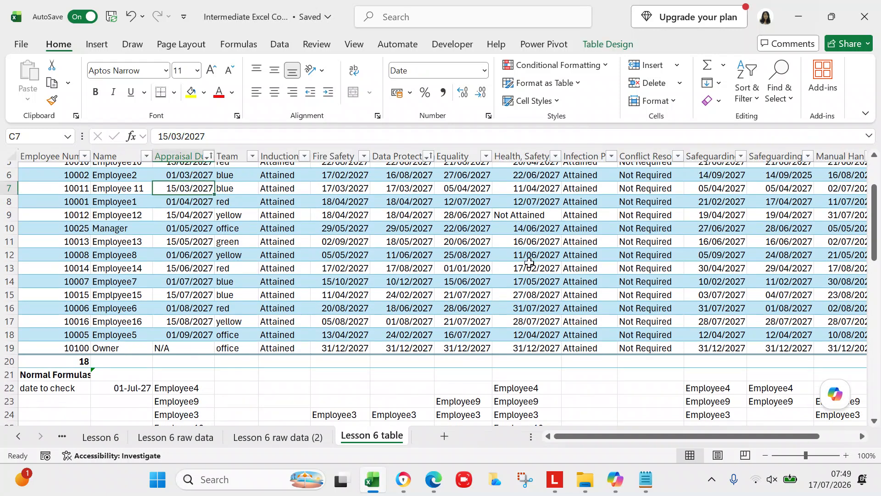
key(Right)
key(Right)
key(Right)
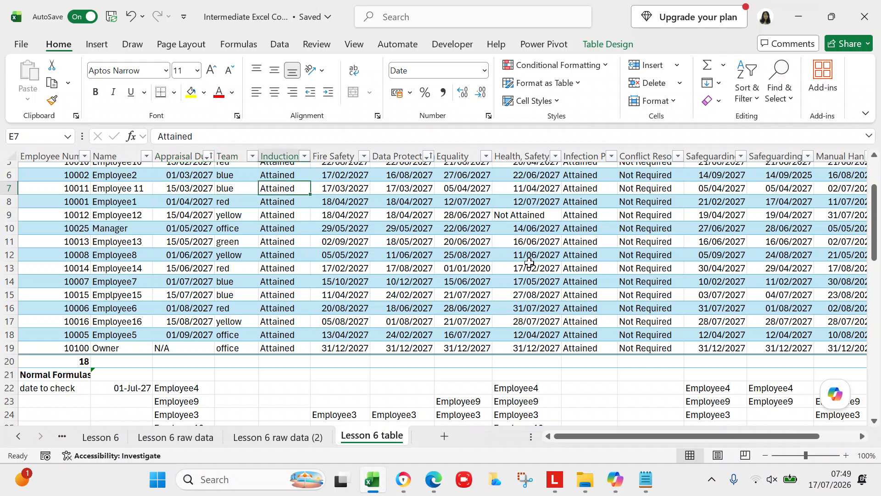
key(Right)
key(Right)
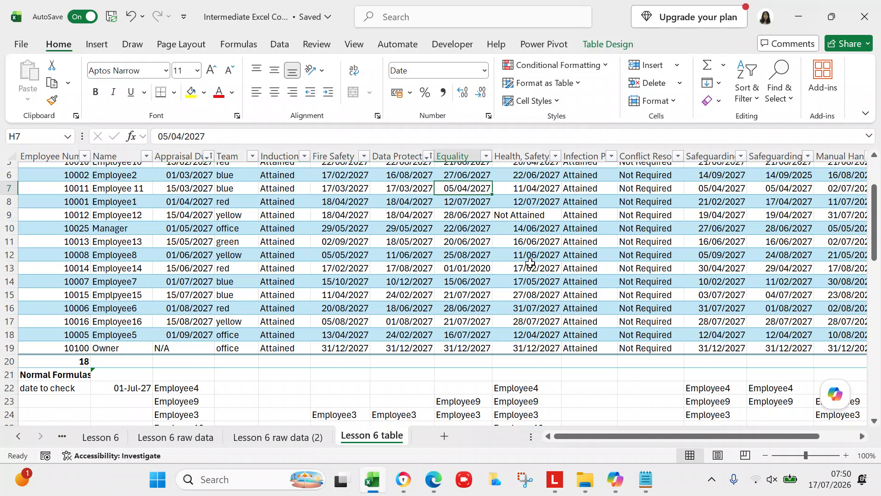
drag(876, 246, 852, 384)
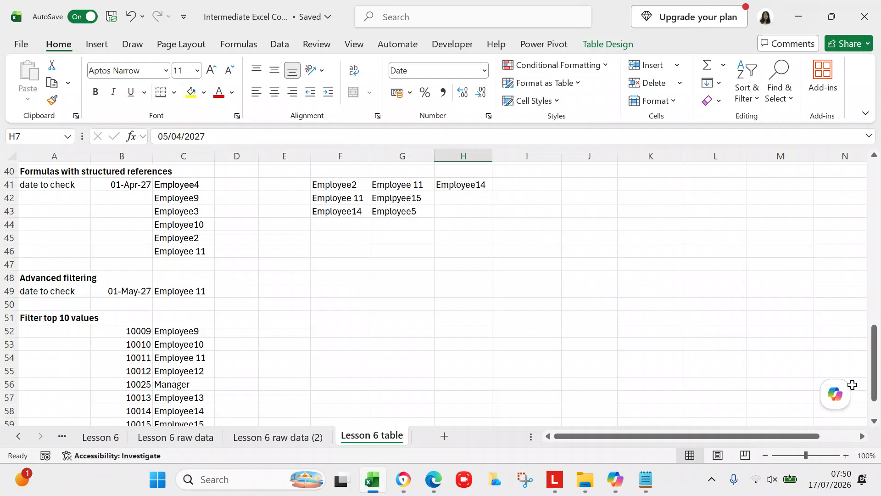
Step: Select exercise 9 on the Lesson 6 sheet, and select a cell in the table on the Lesson 6 raw data (2) sheet
click(113, 440)
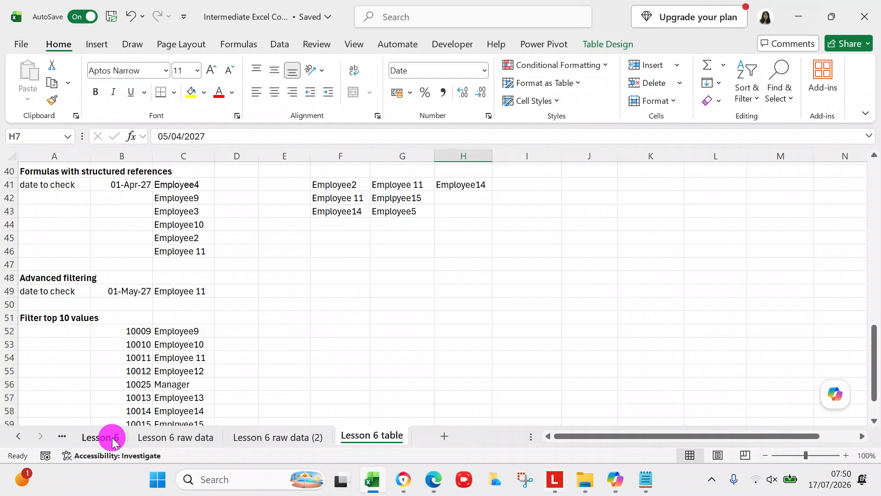
click(51, 392)
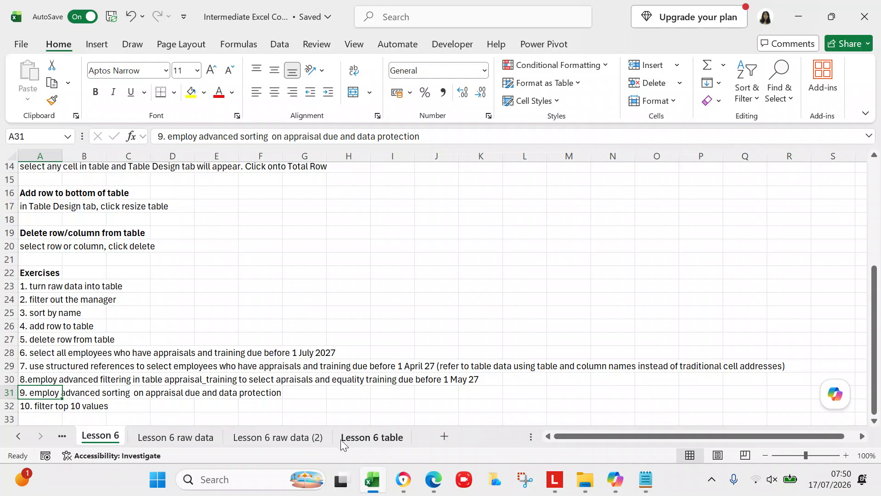
click(296, 439)
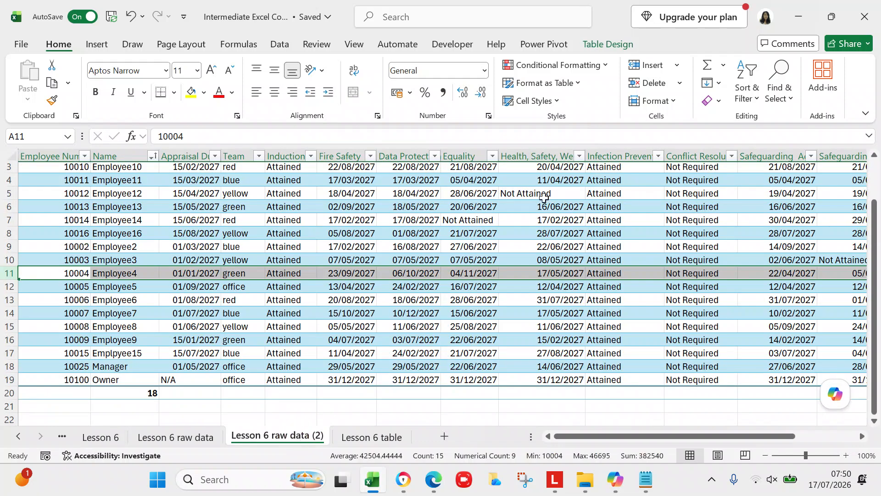
click(715, 197)
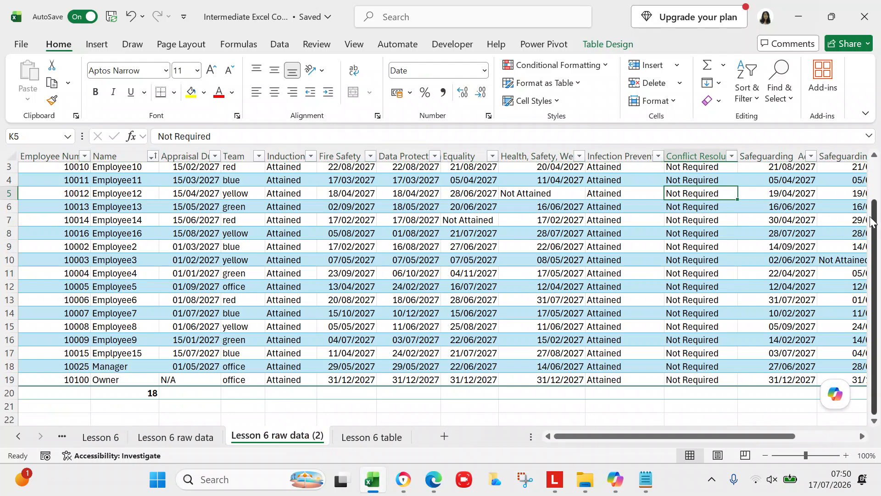
drag(873, 222, 875, 154)
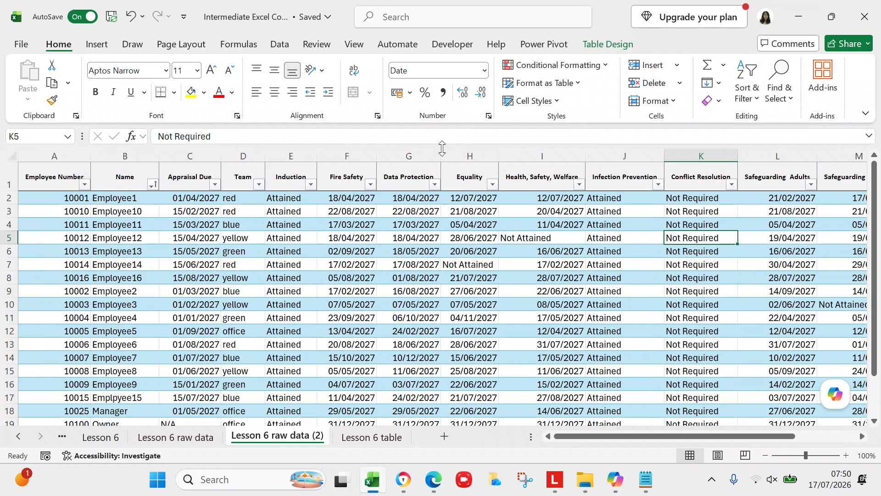
click(279, 45)
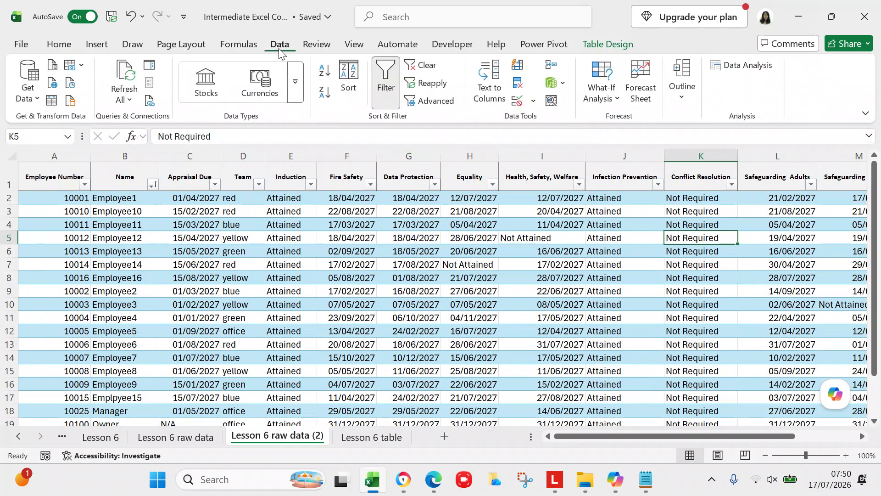
click(347, 96)
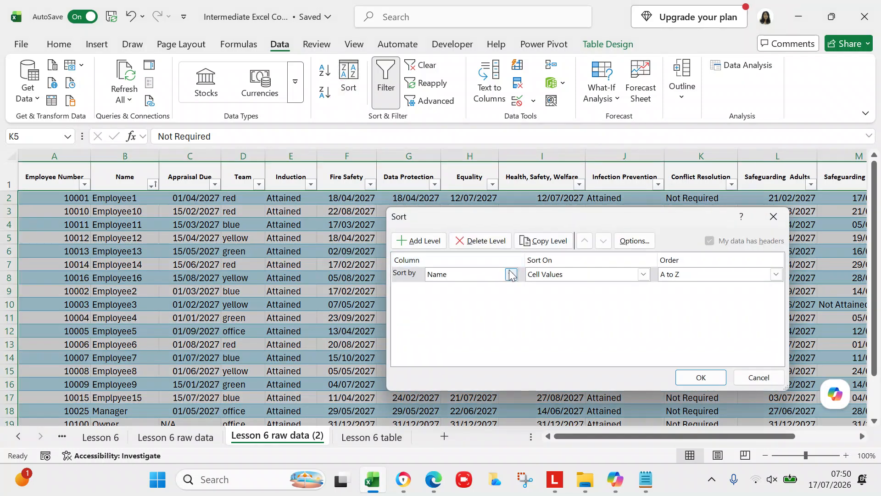
click(103, 439)
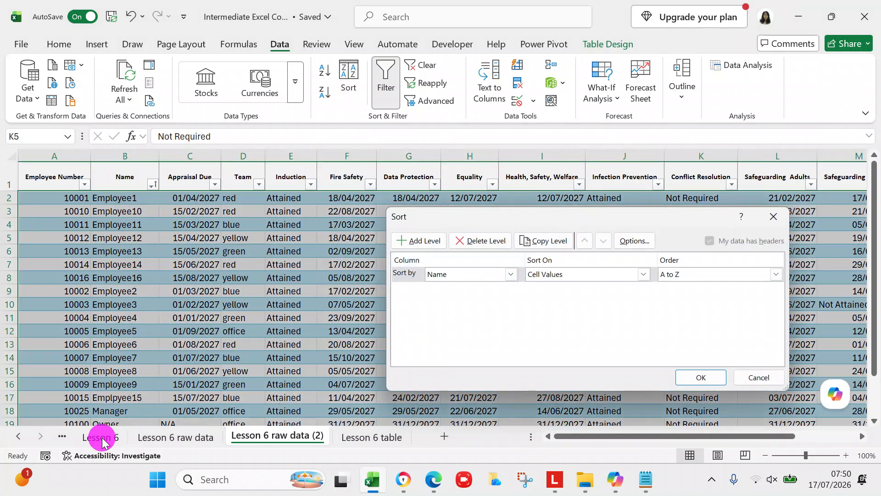
click(742, 377)
click(103, 438)
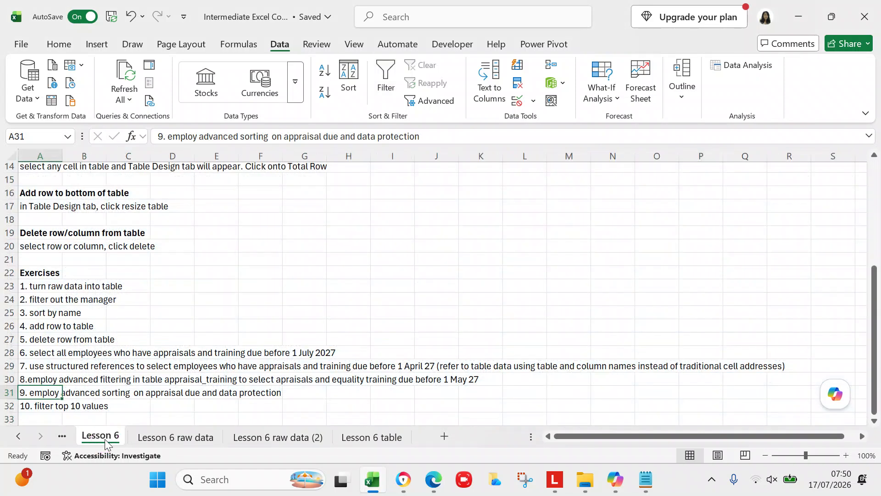
Step: Sort the table on the Lesson 6 raw data (2) sheet by Appraisal Due and then by Data Protection, both Oldest to Newest
click(245, 437)
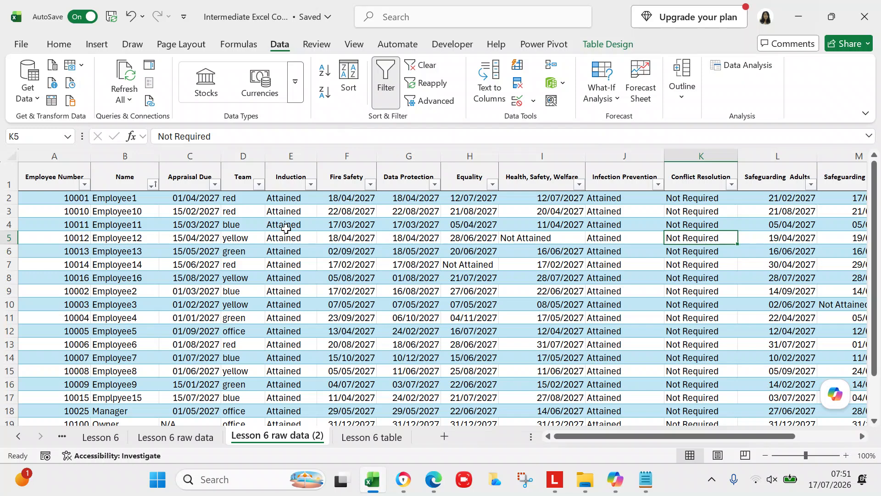
click(349, 90)
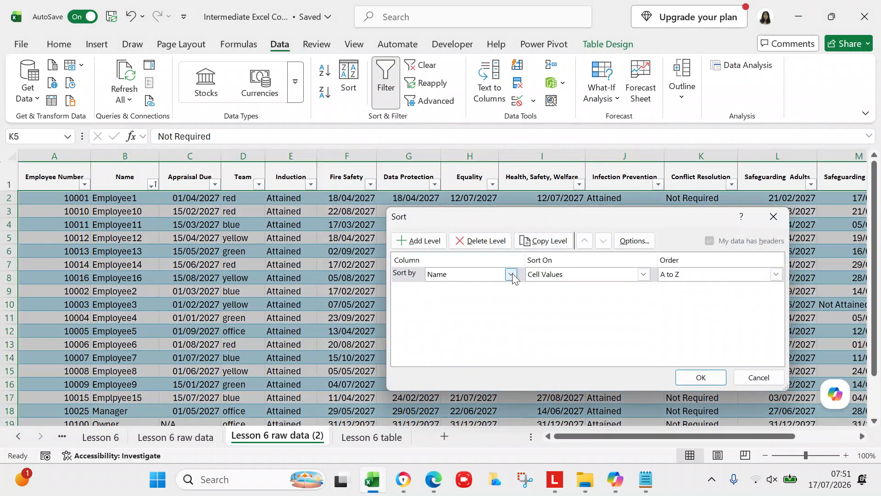
click(512, 274)
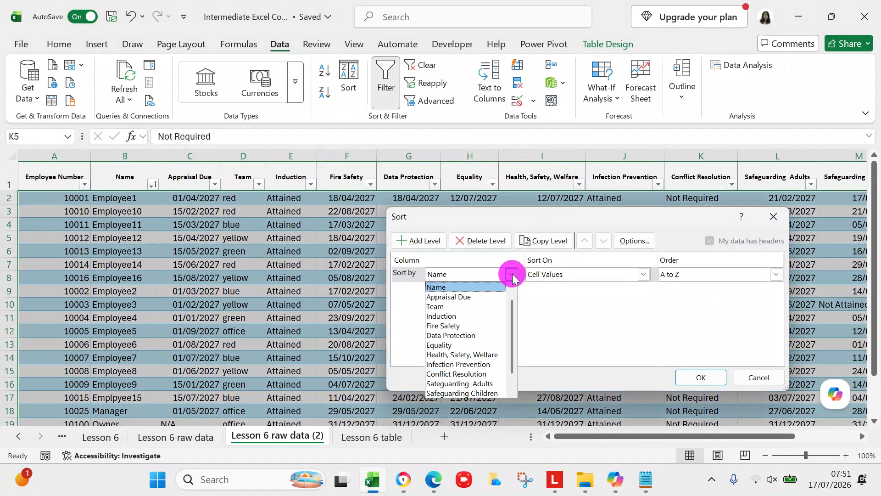
click(477, 297)
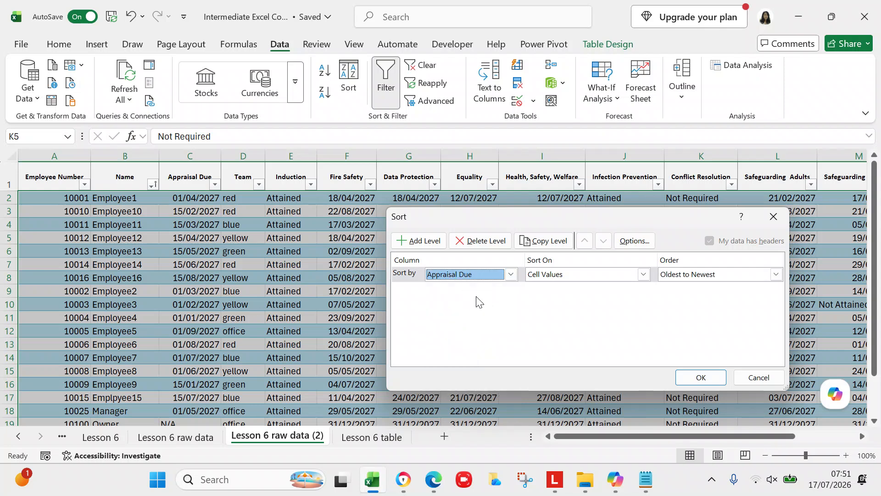
click(414, 241)
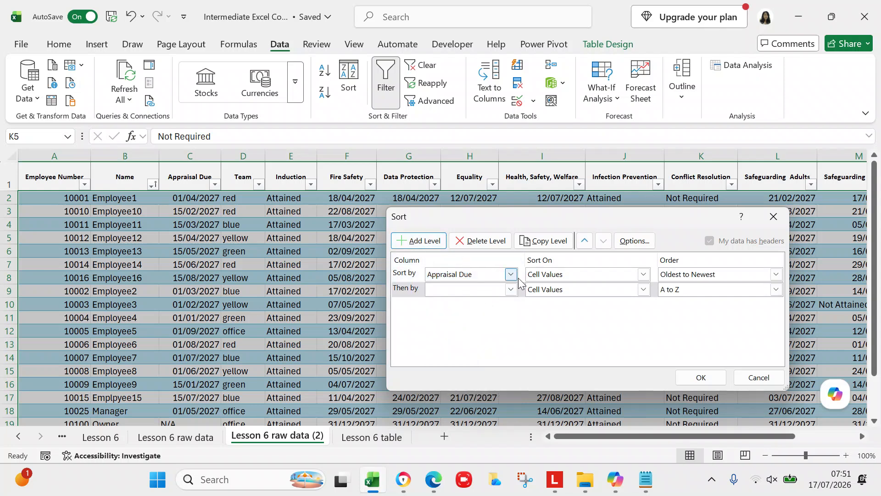
click(510, 289)
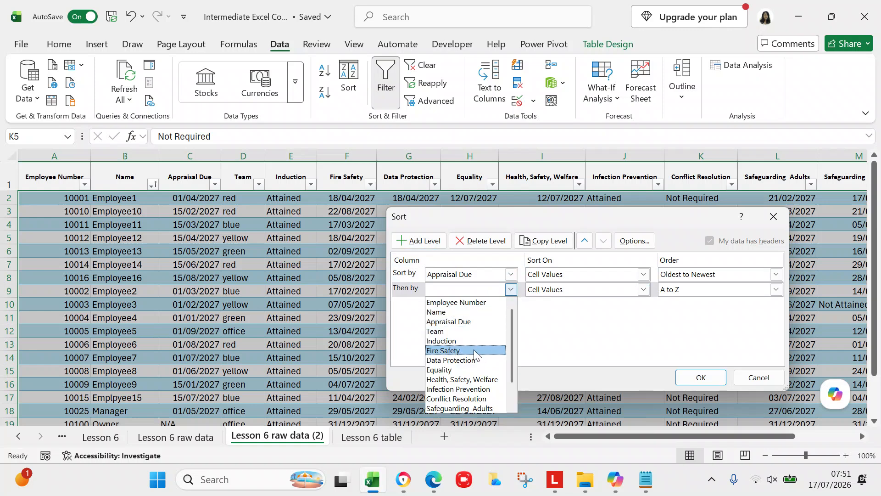
click(479, 360)
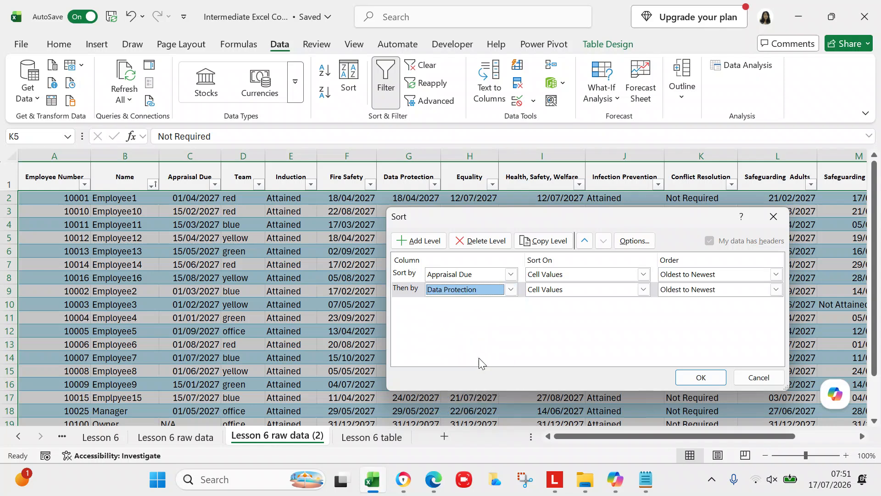
click(683, 377)
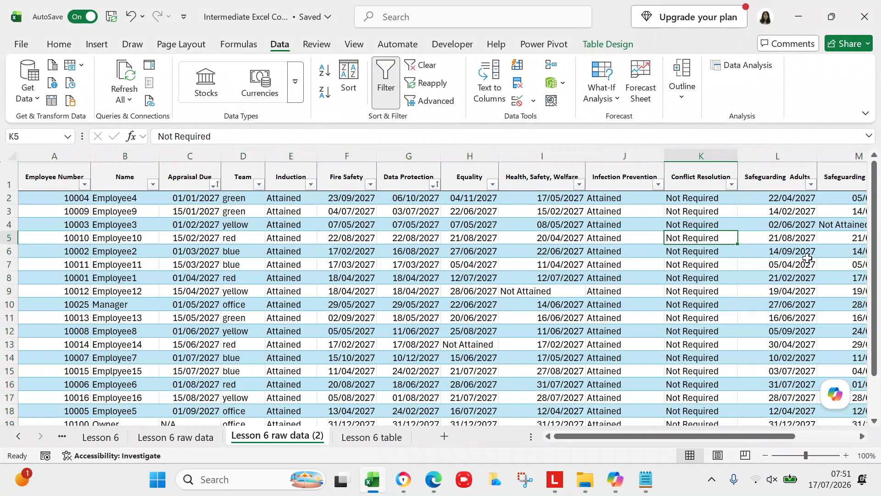
drag(875, 197, 876, 205)
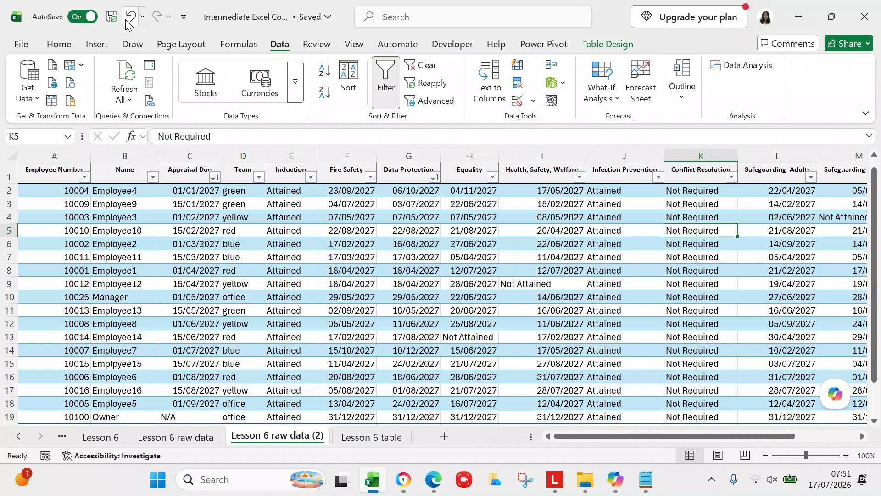
Step: Select exercise 10 on the Lesson 6 sheet, and examine the FILTER and LARGE formula in B52 of the Lesson 6 table sheet
click(99, 437)
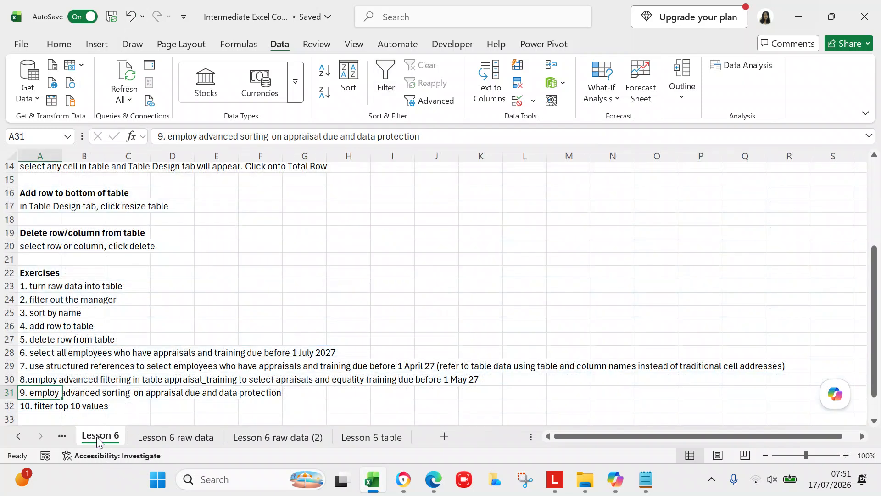
click(44, 405)
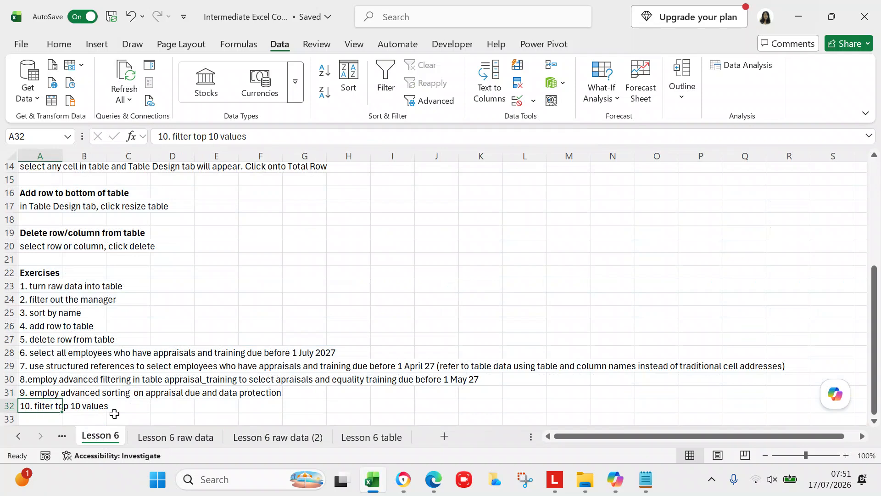
click(353, 439)
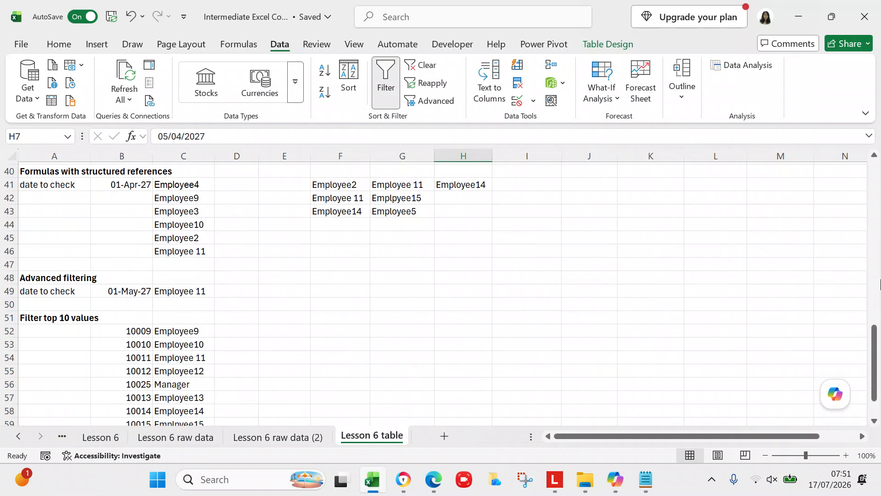
click(874, 343)
drag(875, 343, 872, 365)
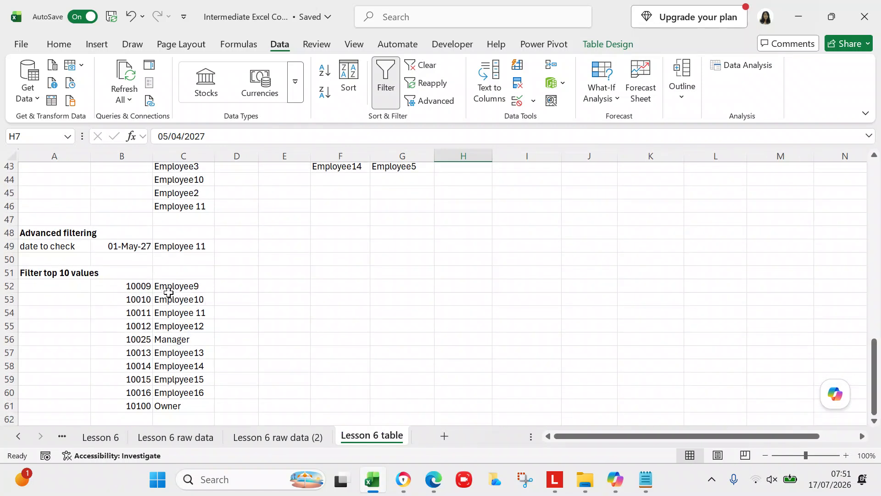
click(143, 289)
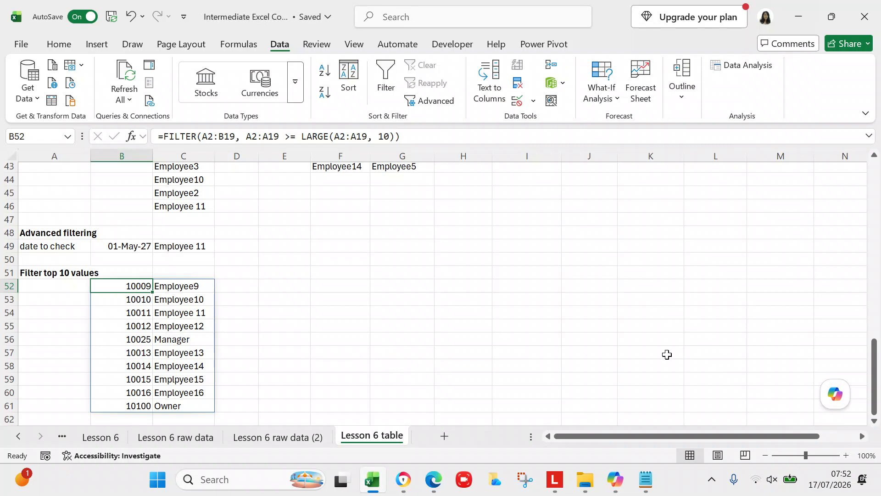
drag(870, 386, 872, 393)
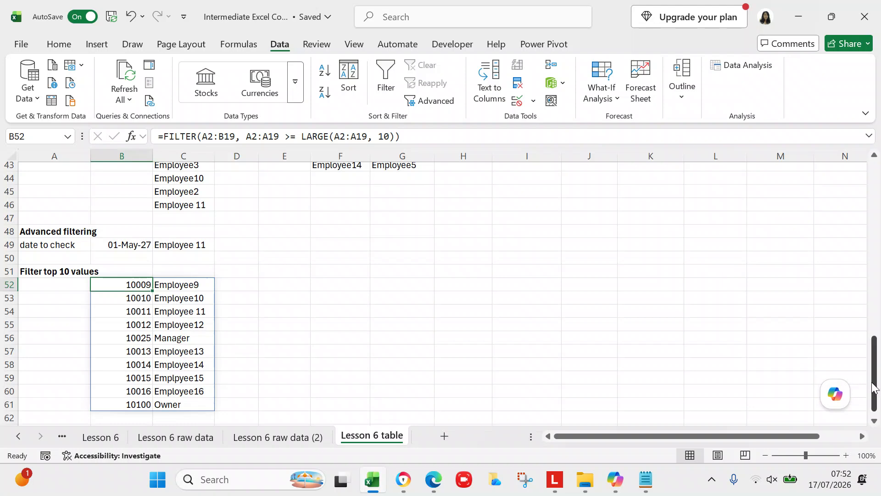
Step: Remove the space from the name in B7 of the Lesson 6 table so it reads Employee11
drag(873, 387, 846, 158)
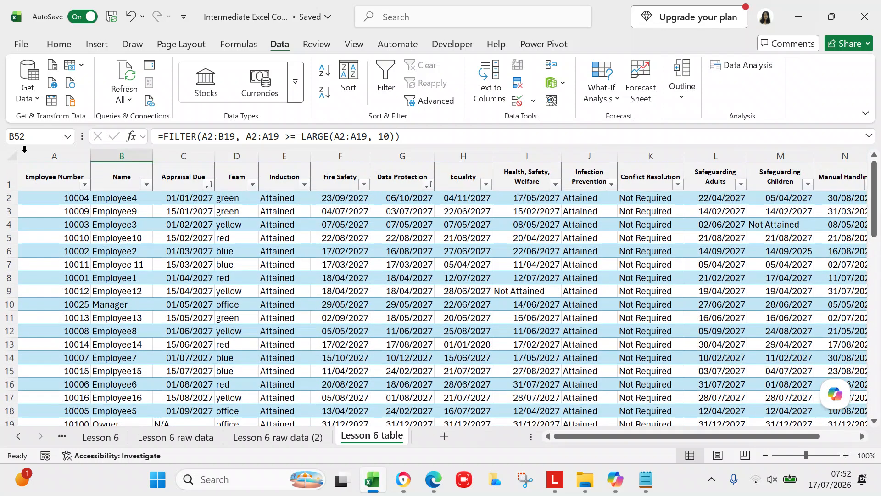
click(134, 265)
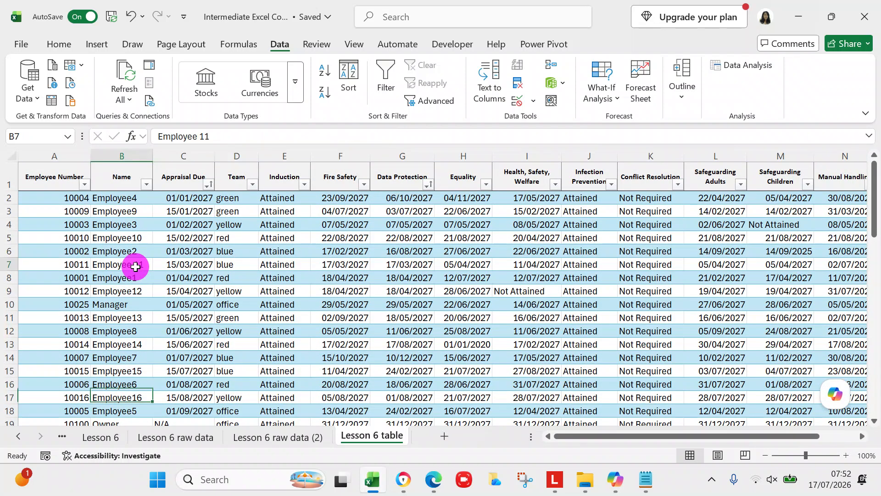
double_click(137, 265)
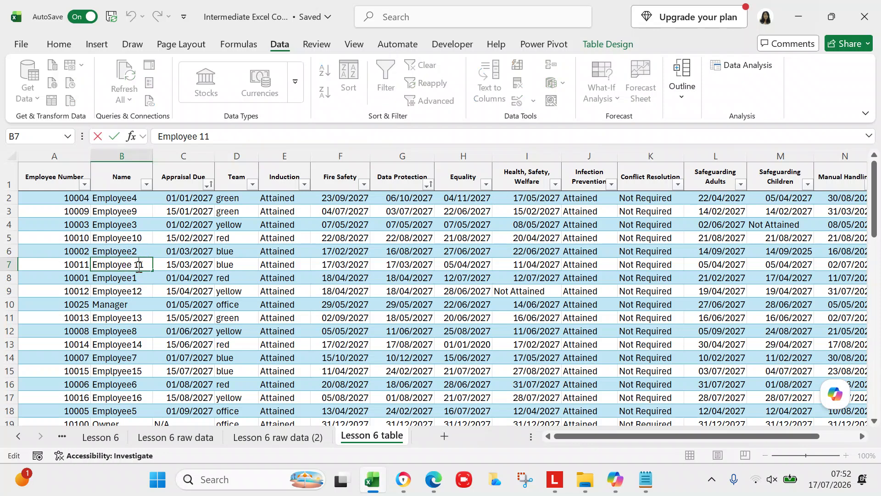
click(136, 266)
key(BackSpace)
click(188, 305)
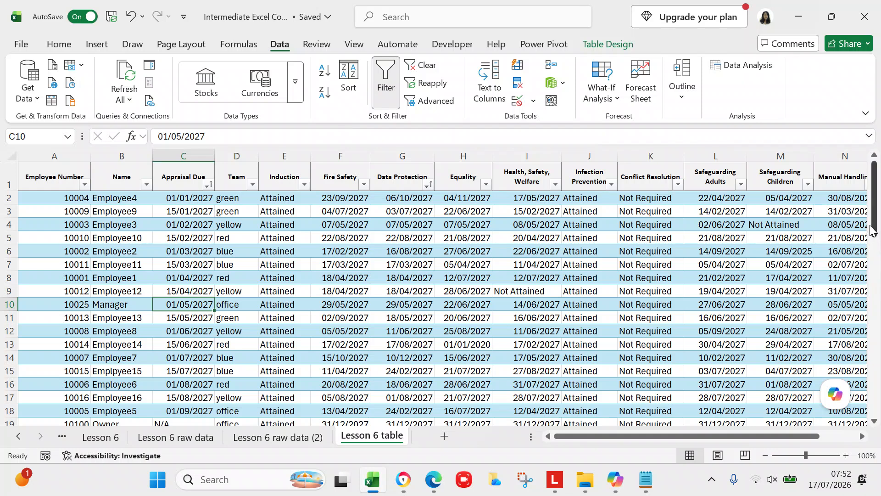
Step: Review the Filter top 10 values output, and compare the Lesson 6 exercise list with the raw data and table sheets
drag(872, 228, 869, 466)
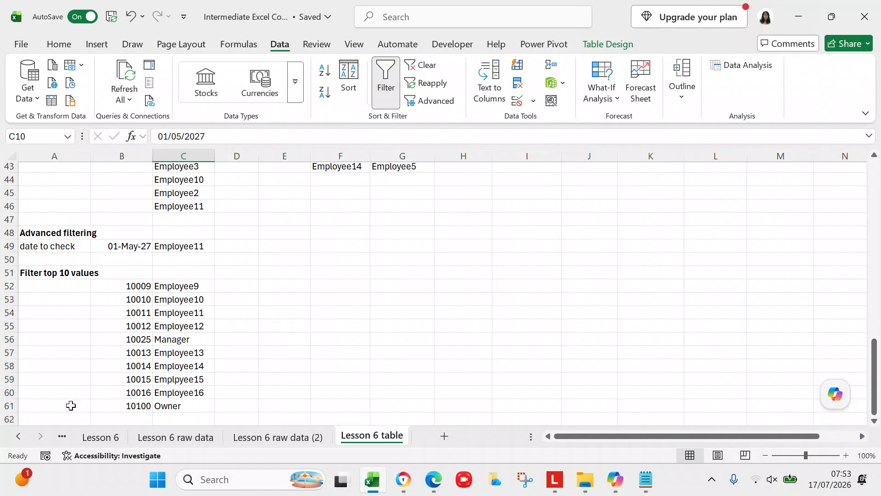
click(90, 438)
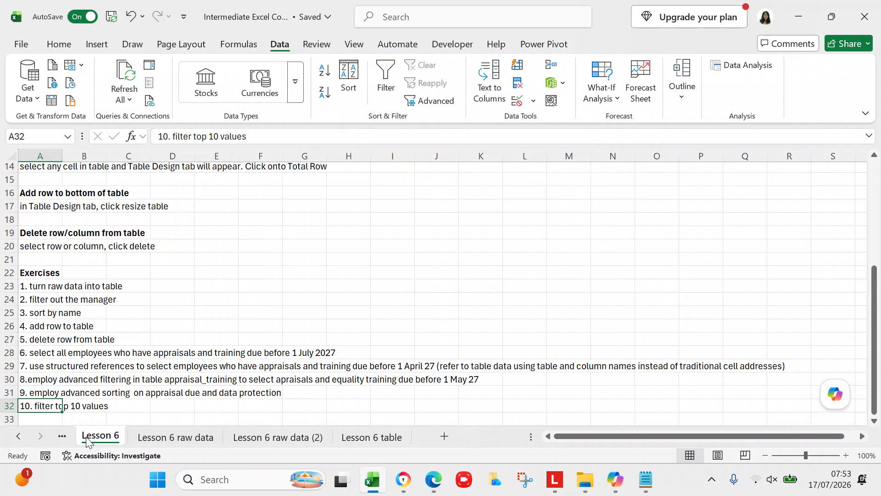
click(154, 439)
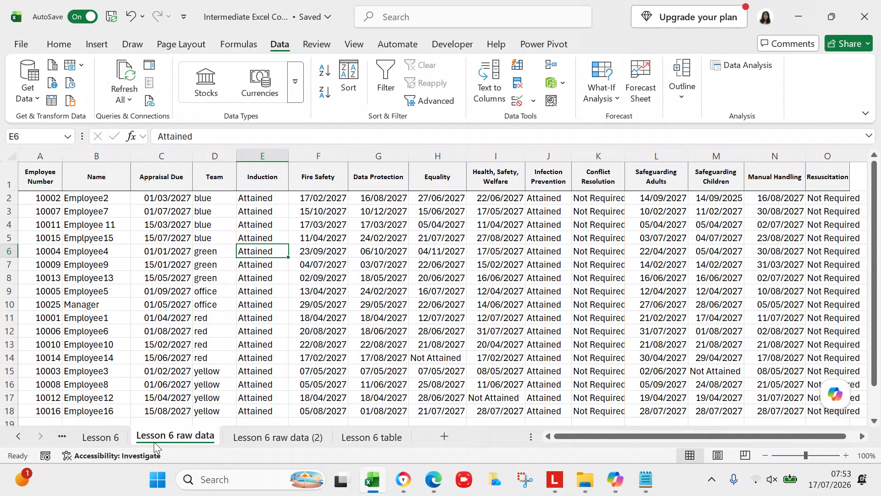
click(254, 440)
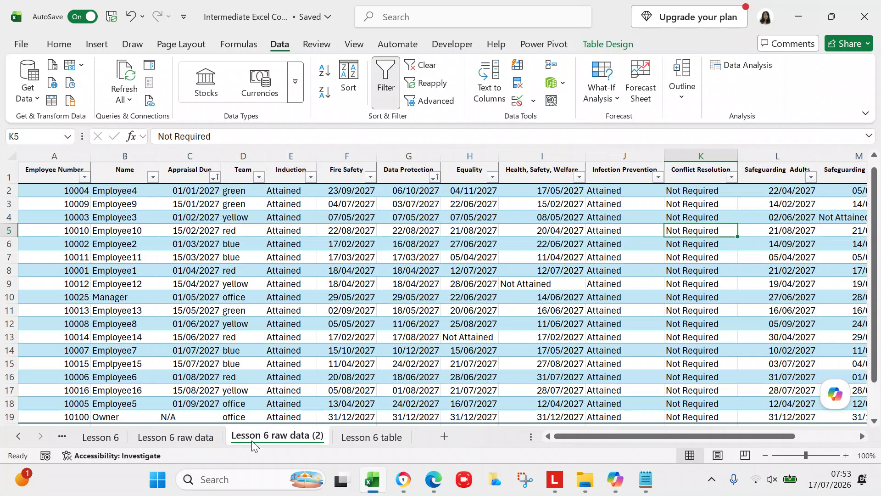
click(88, 438)
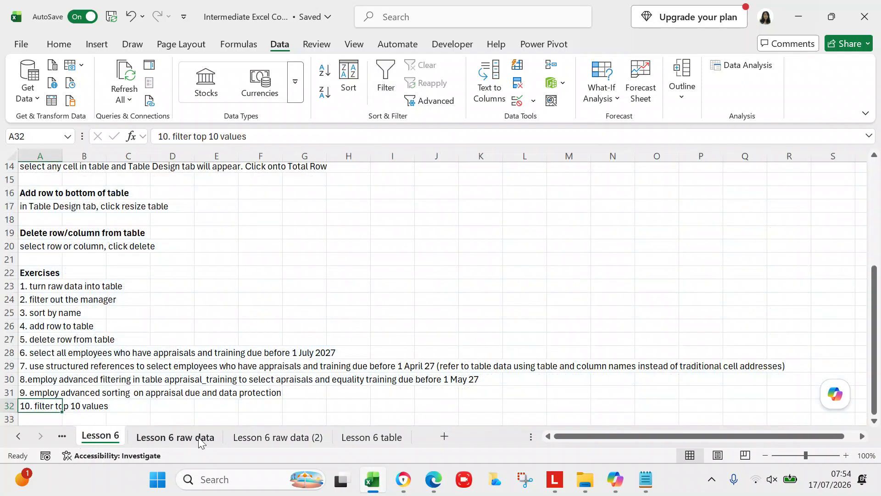
click(252, 440)
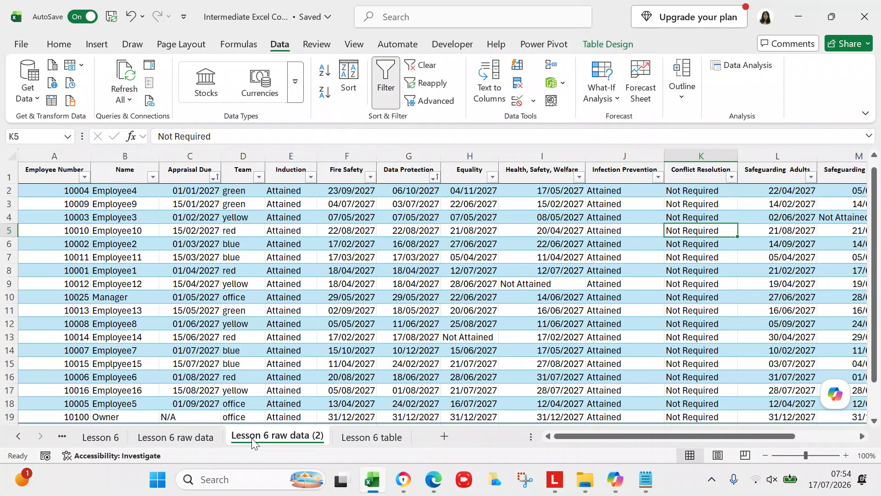
click(352, 441)
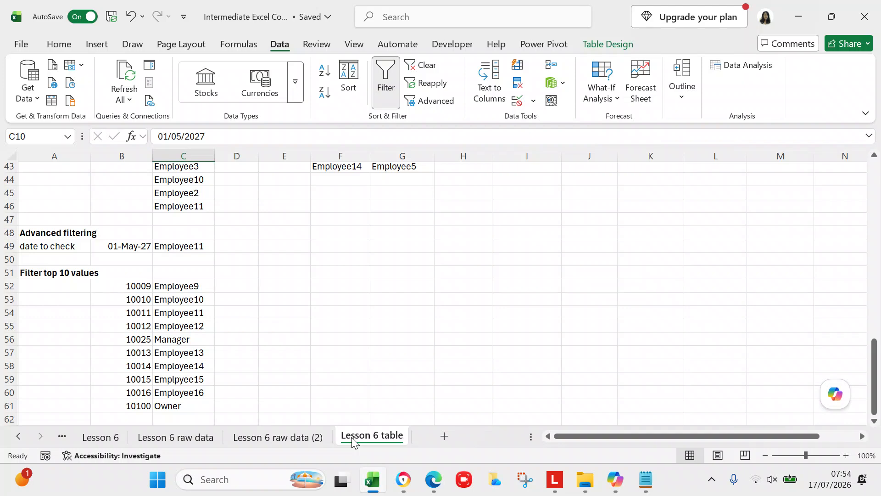
drag(875, 341, 855, 104)
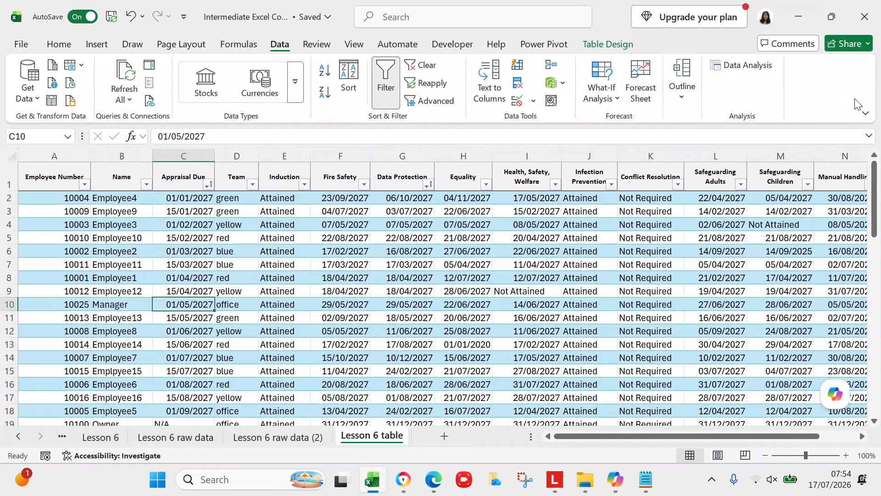
click(300, 439)
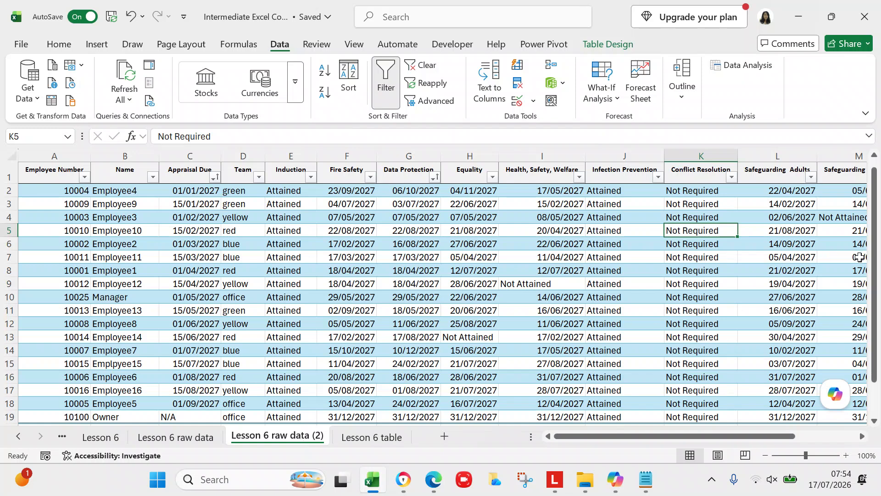
drag(874, 264, 875, 168)
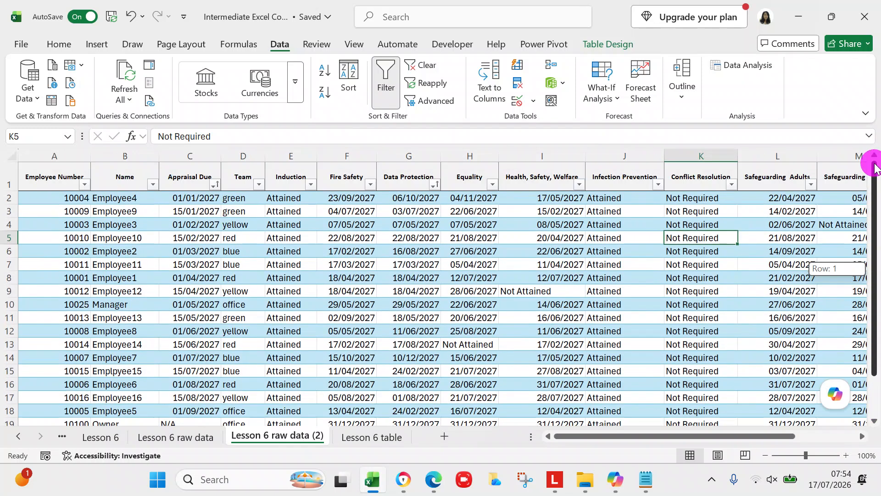
click(367, 438)
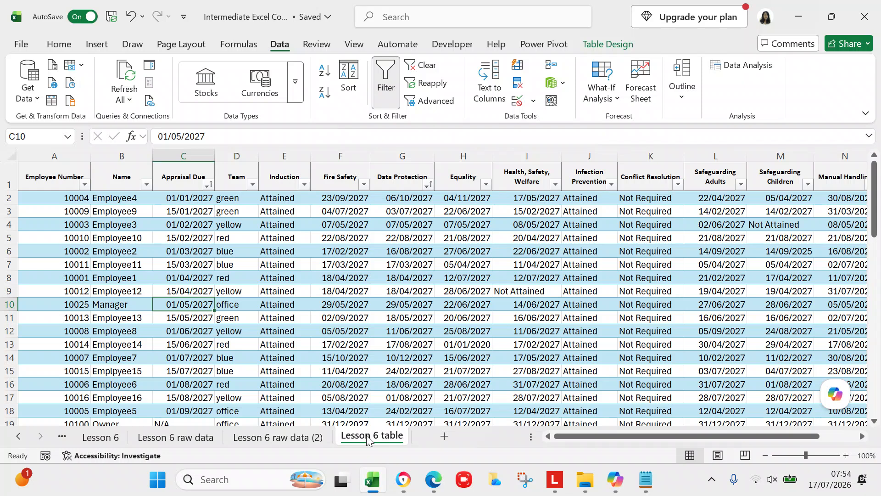